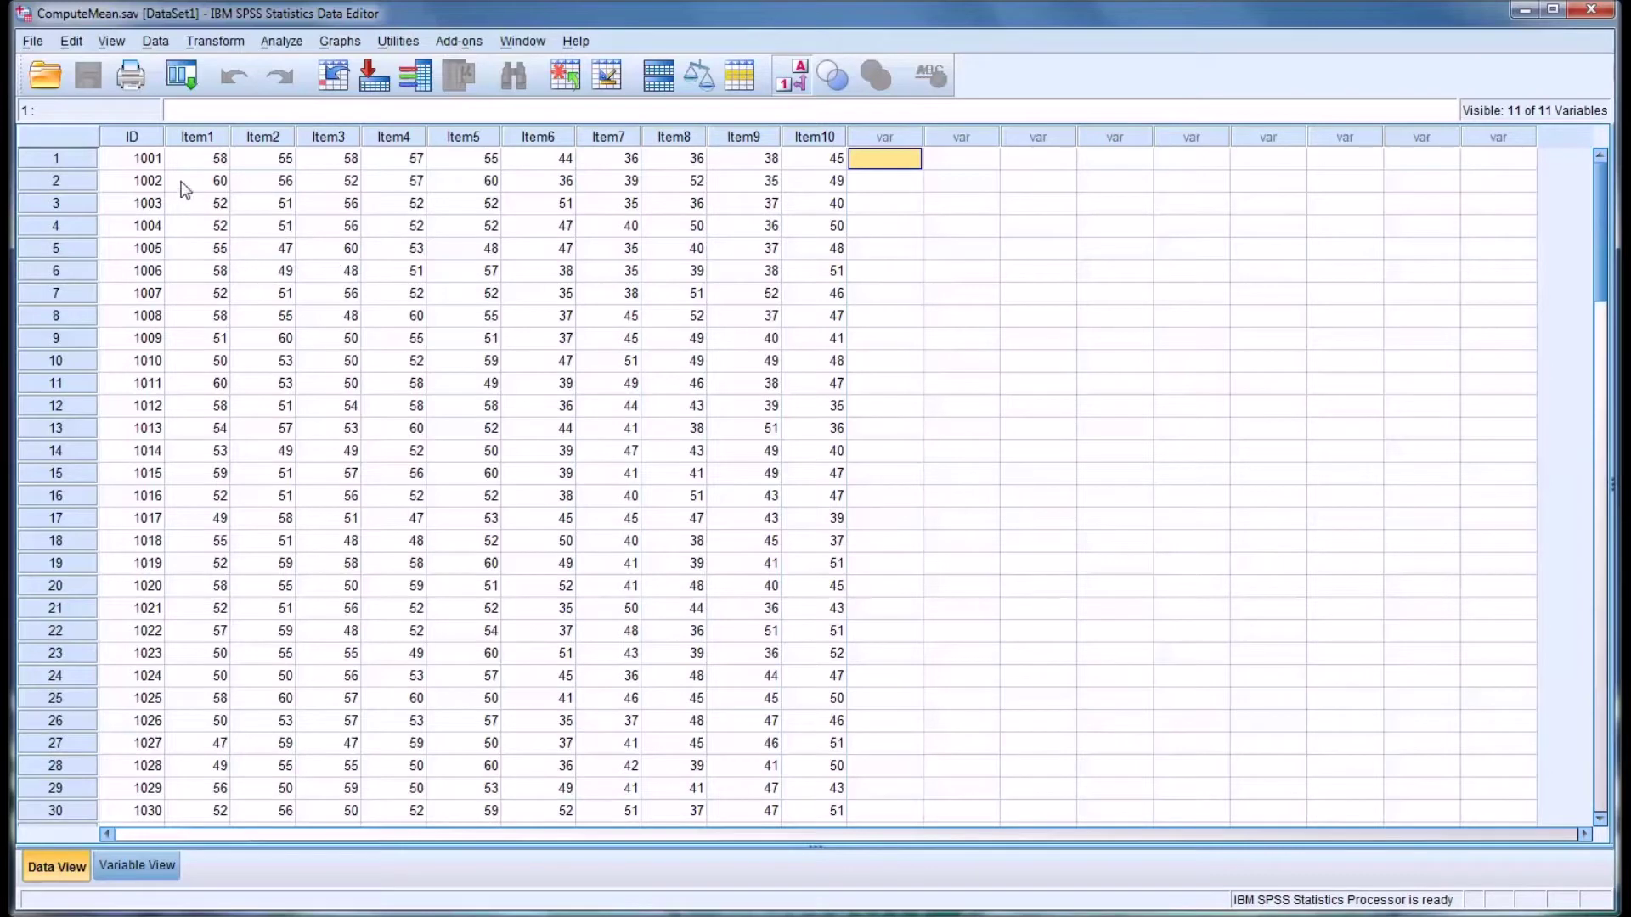
# Browse the data sheet, selecting the ID, Item1 and Item2 columns in turn
pyautogui.click(131, 137)
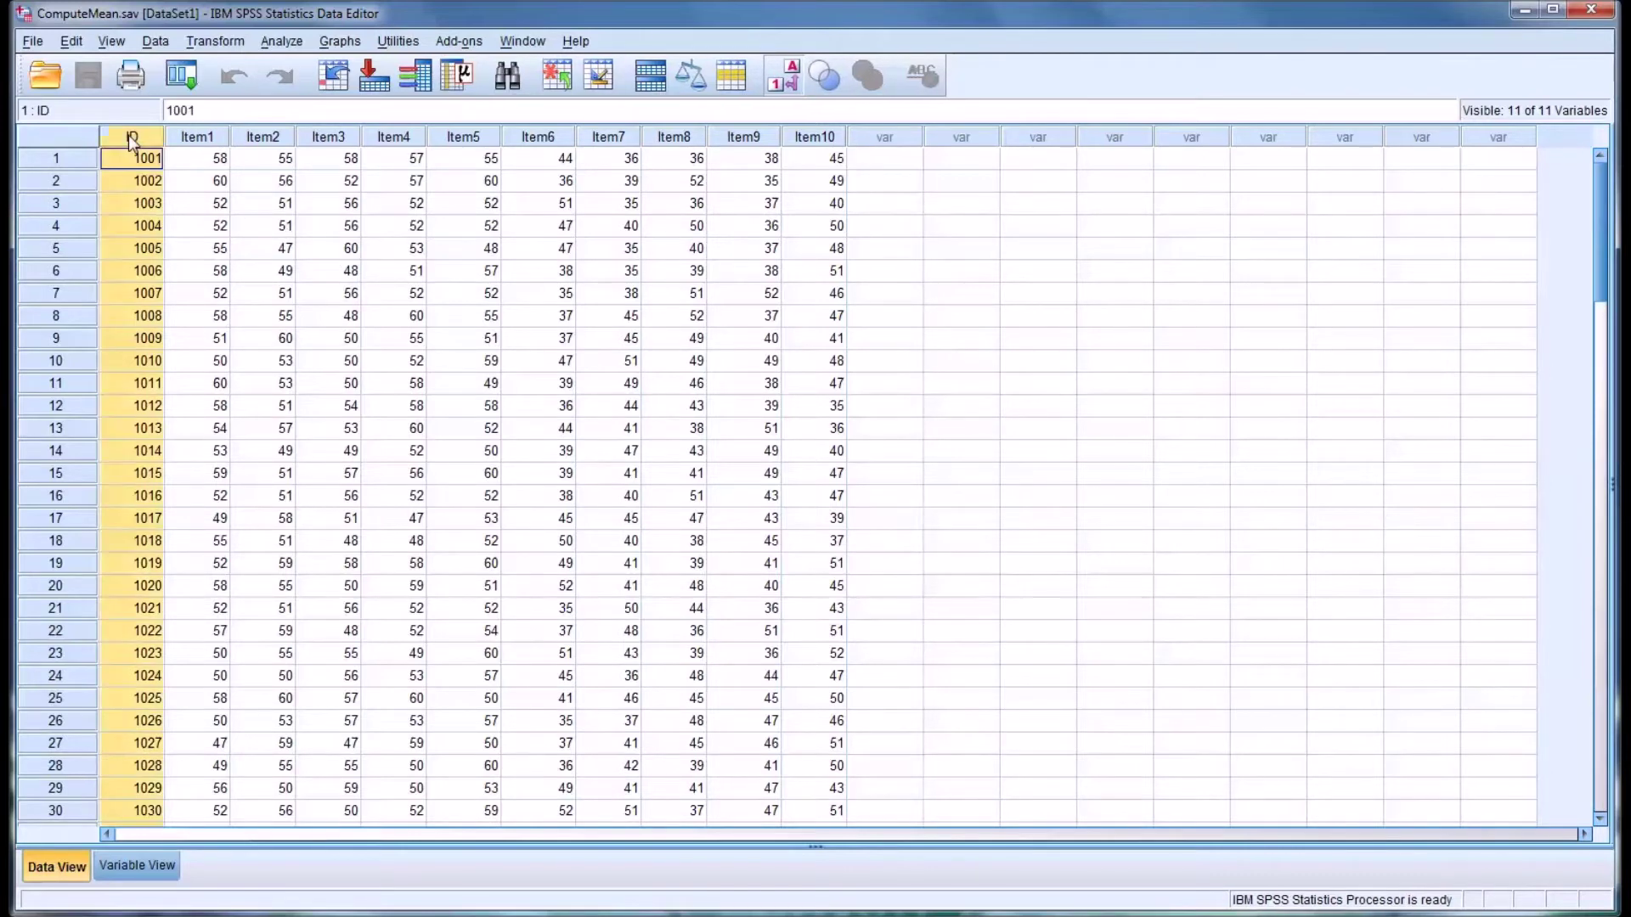
pyautogui.scroll(-11, 147, 204)
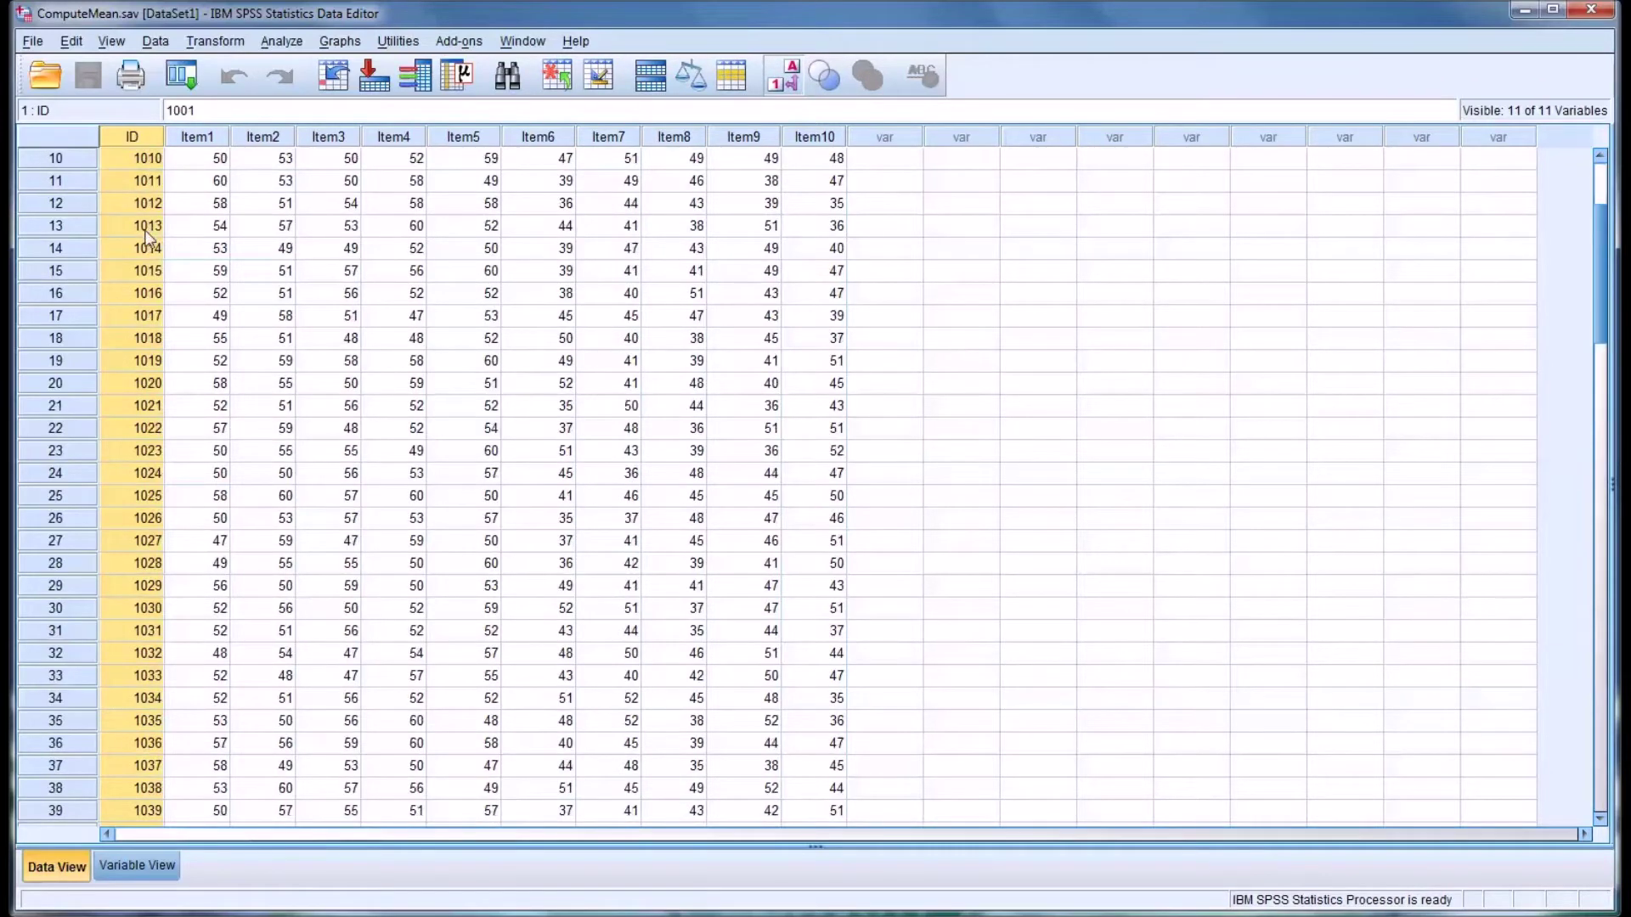
pyautogui.scroll(-7, 147, 231)
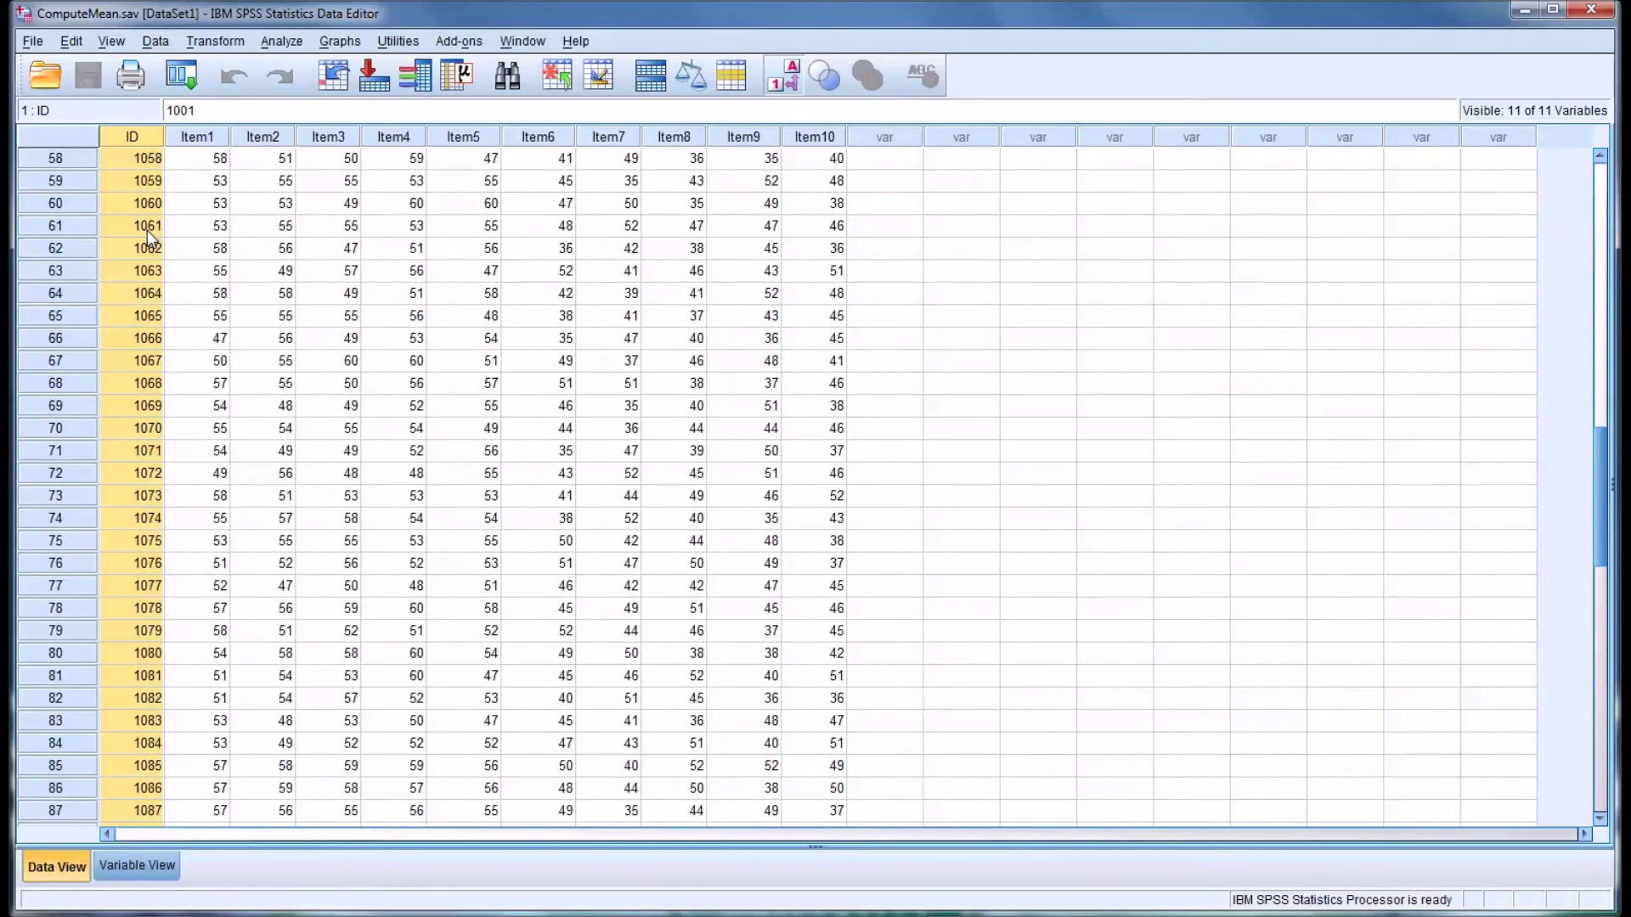
pyautogui.scroll(18, 146, 231)
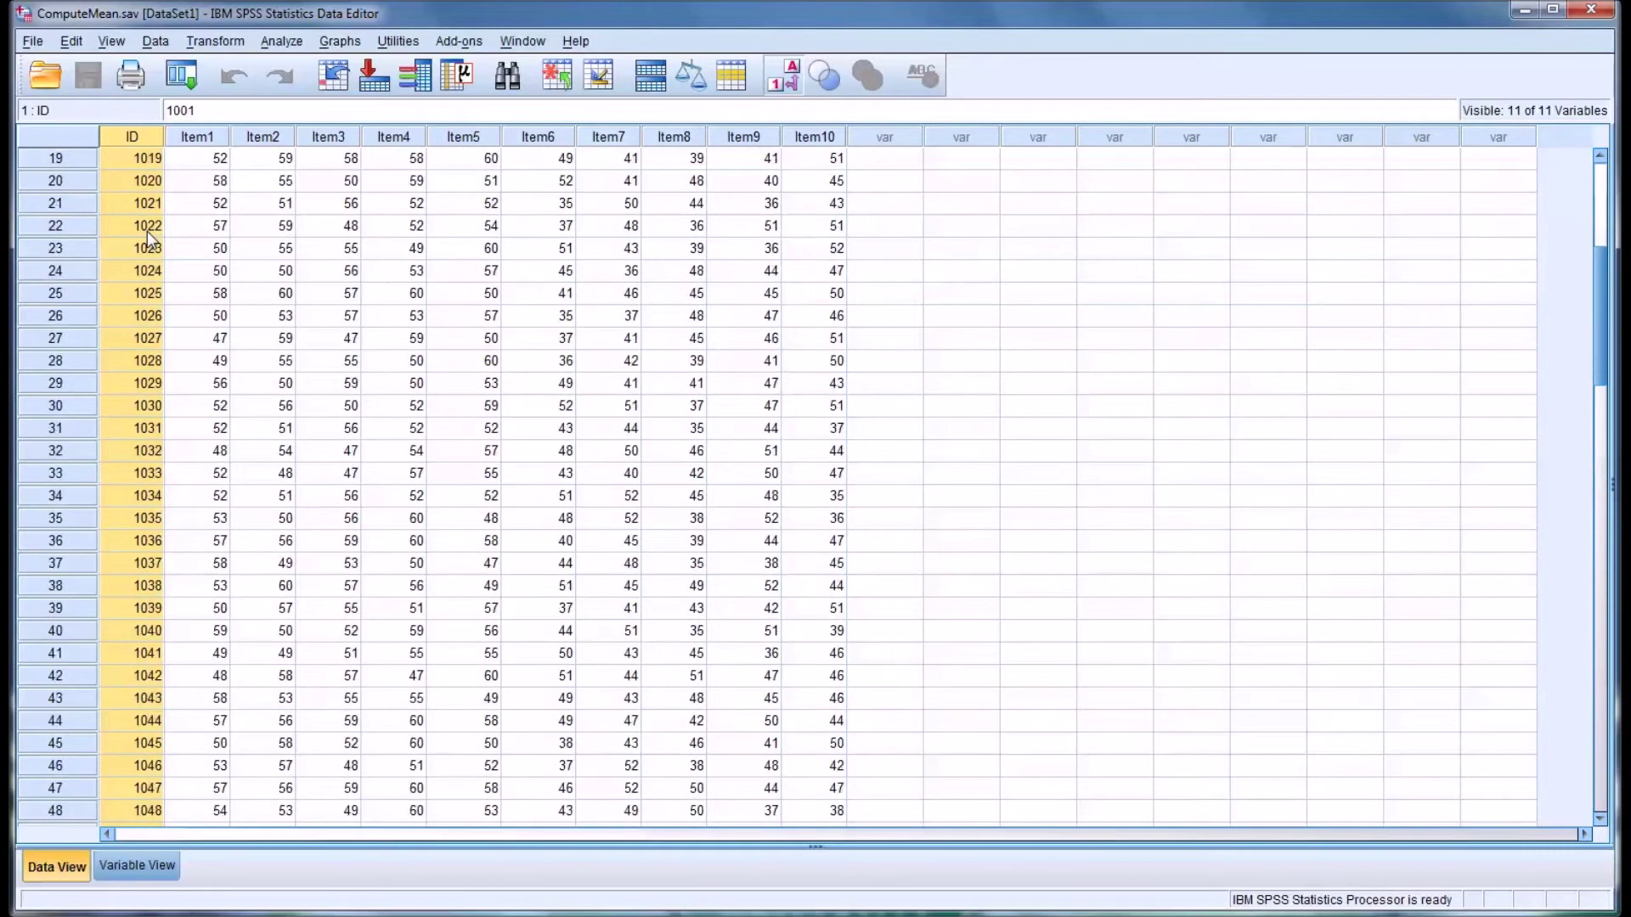
pyautogui.click(196, 136)
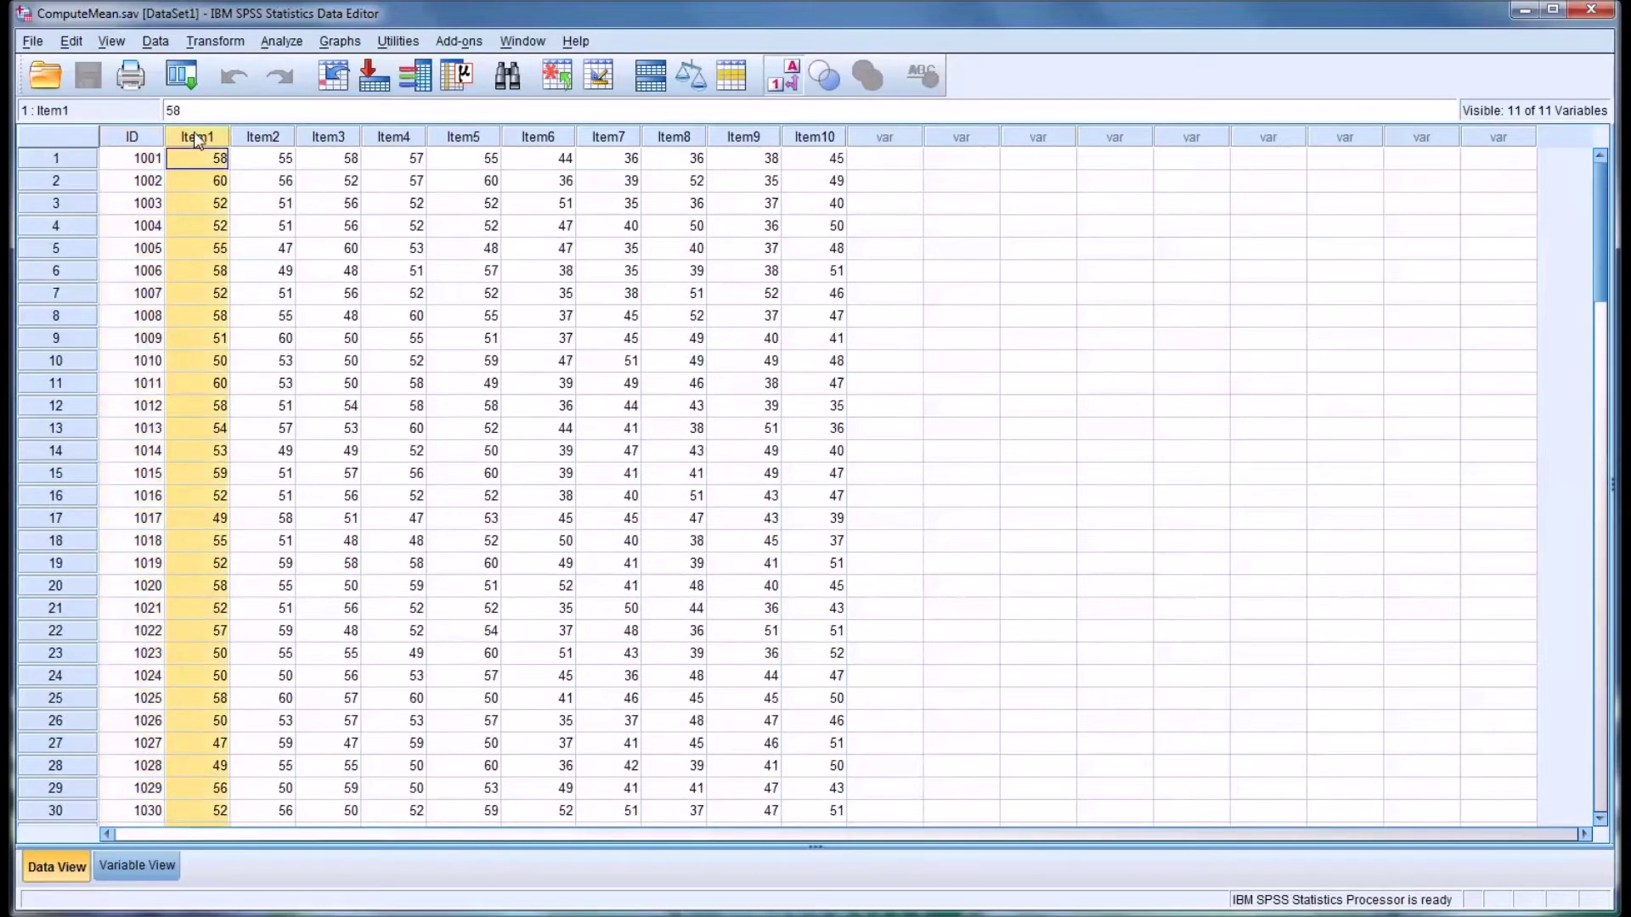
pyautogui.click(264, 137)
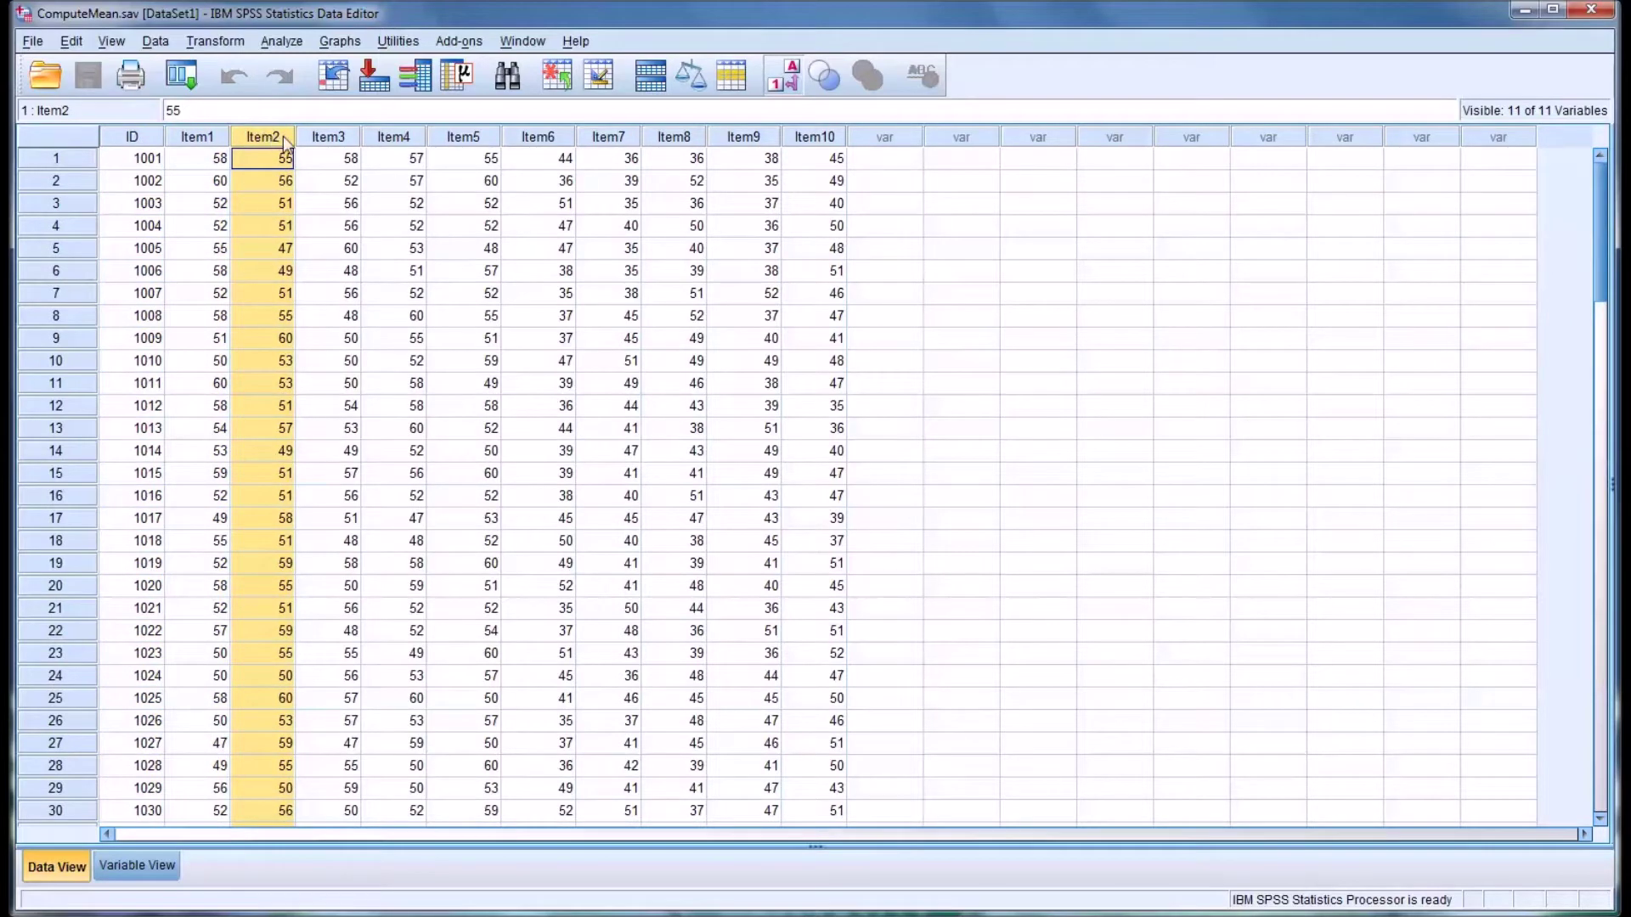
pyautogui.click(208, 139)
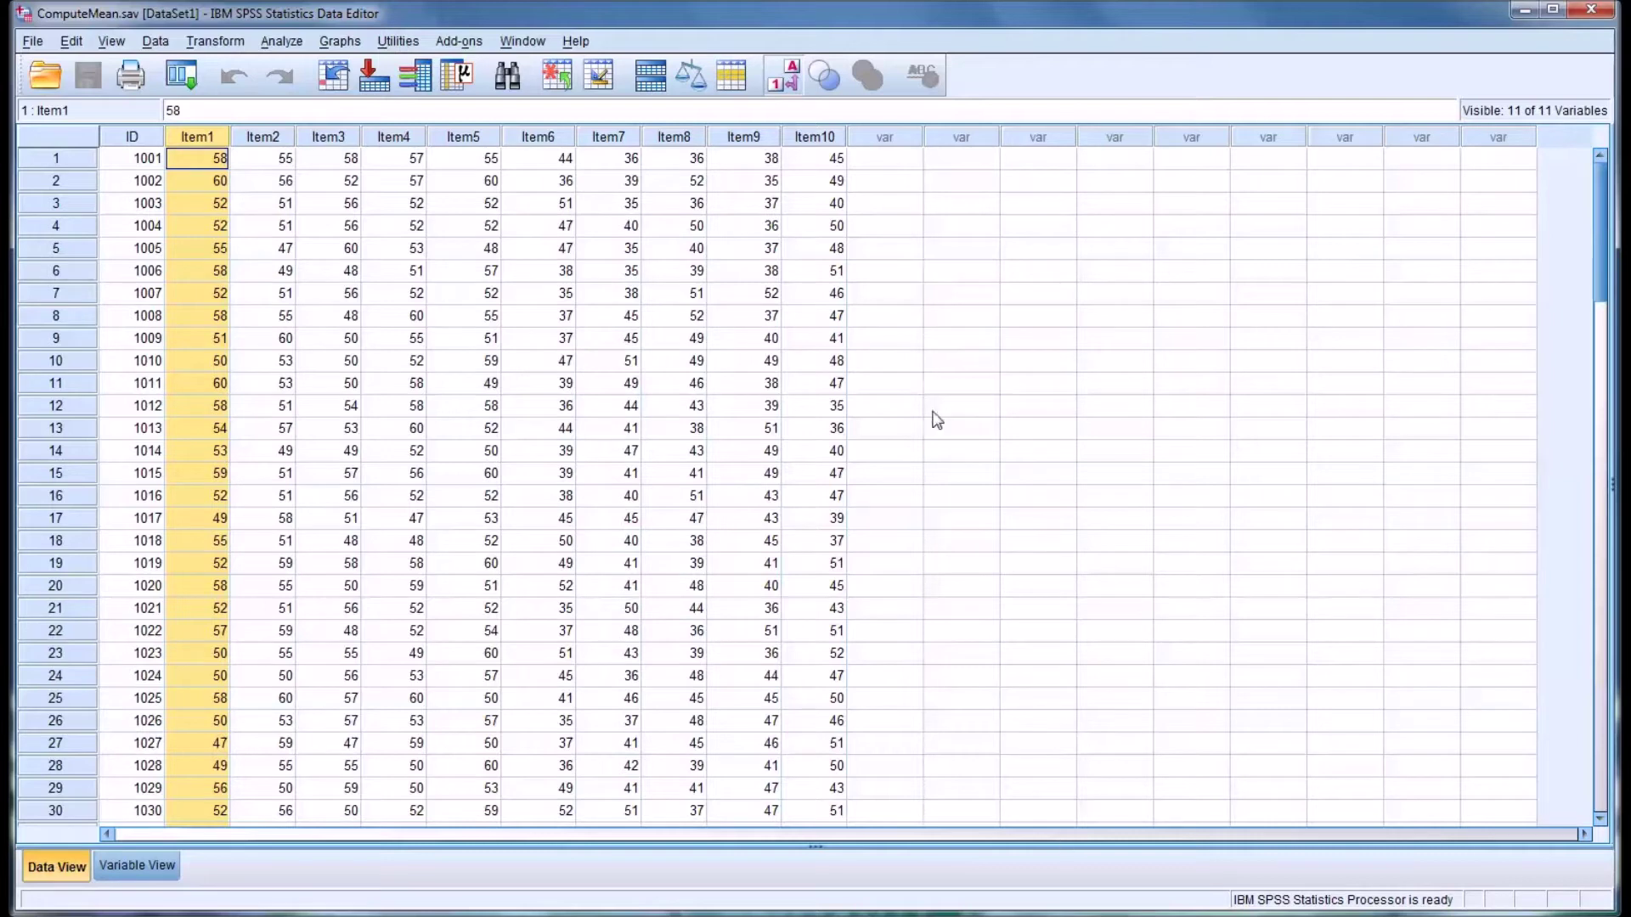
pyautogui.click(220, 161)
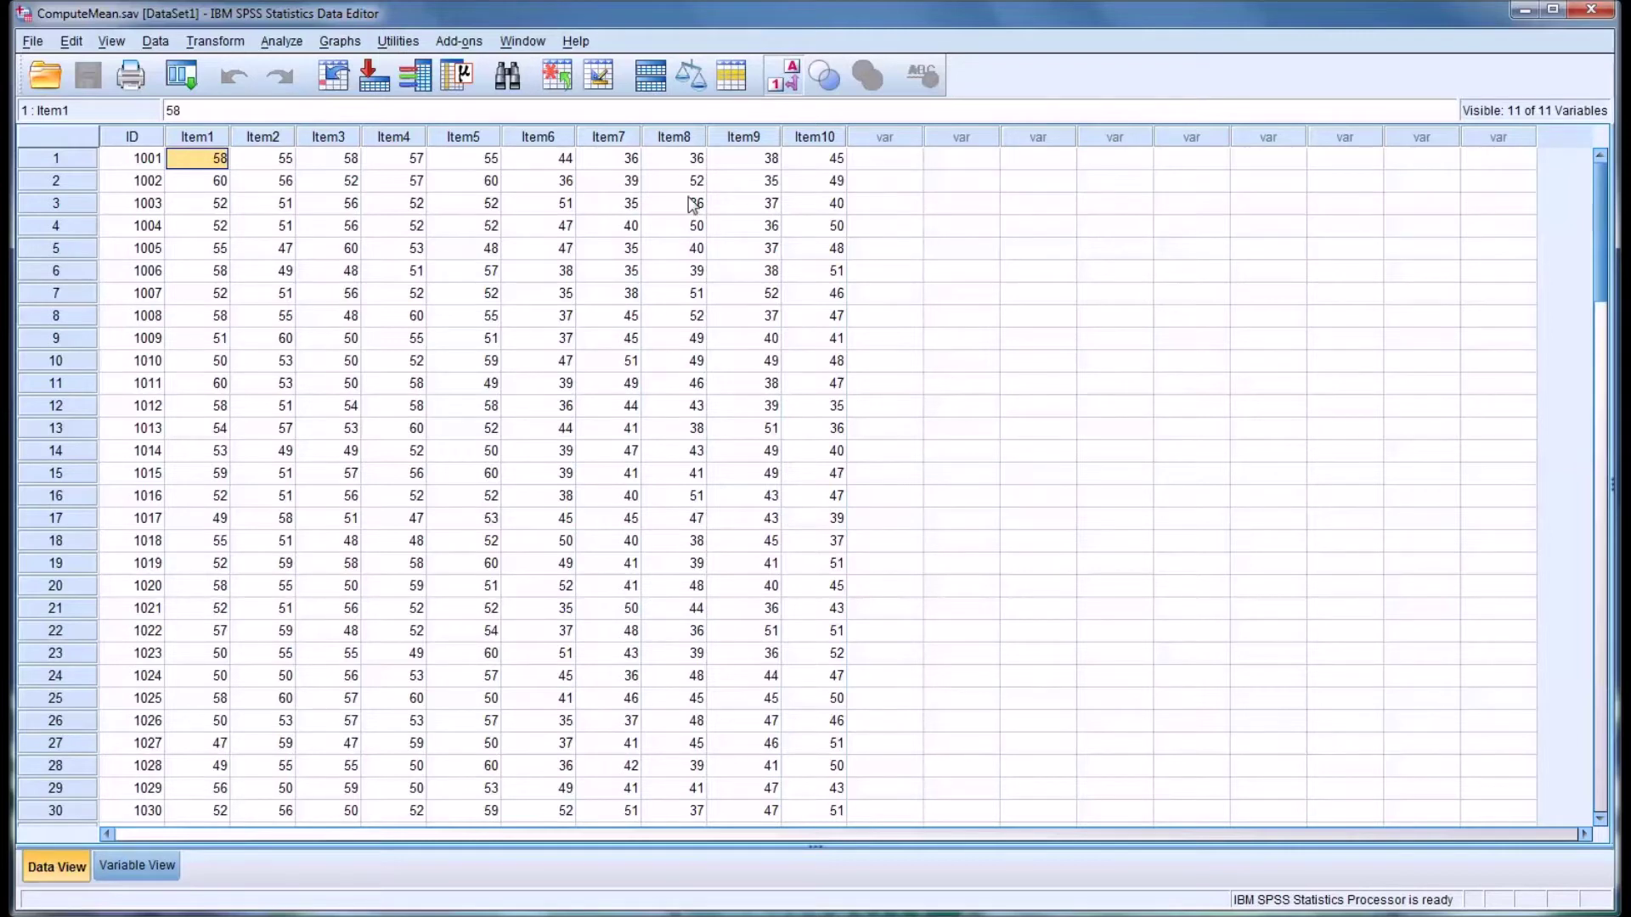
# Open Compute Variable and enter Mean as the target variable name
pyautogui.click(210, 42)
pyautogui.click(262, 70)
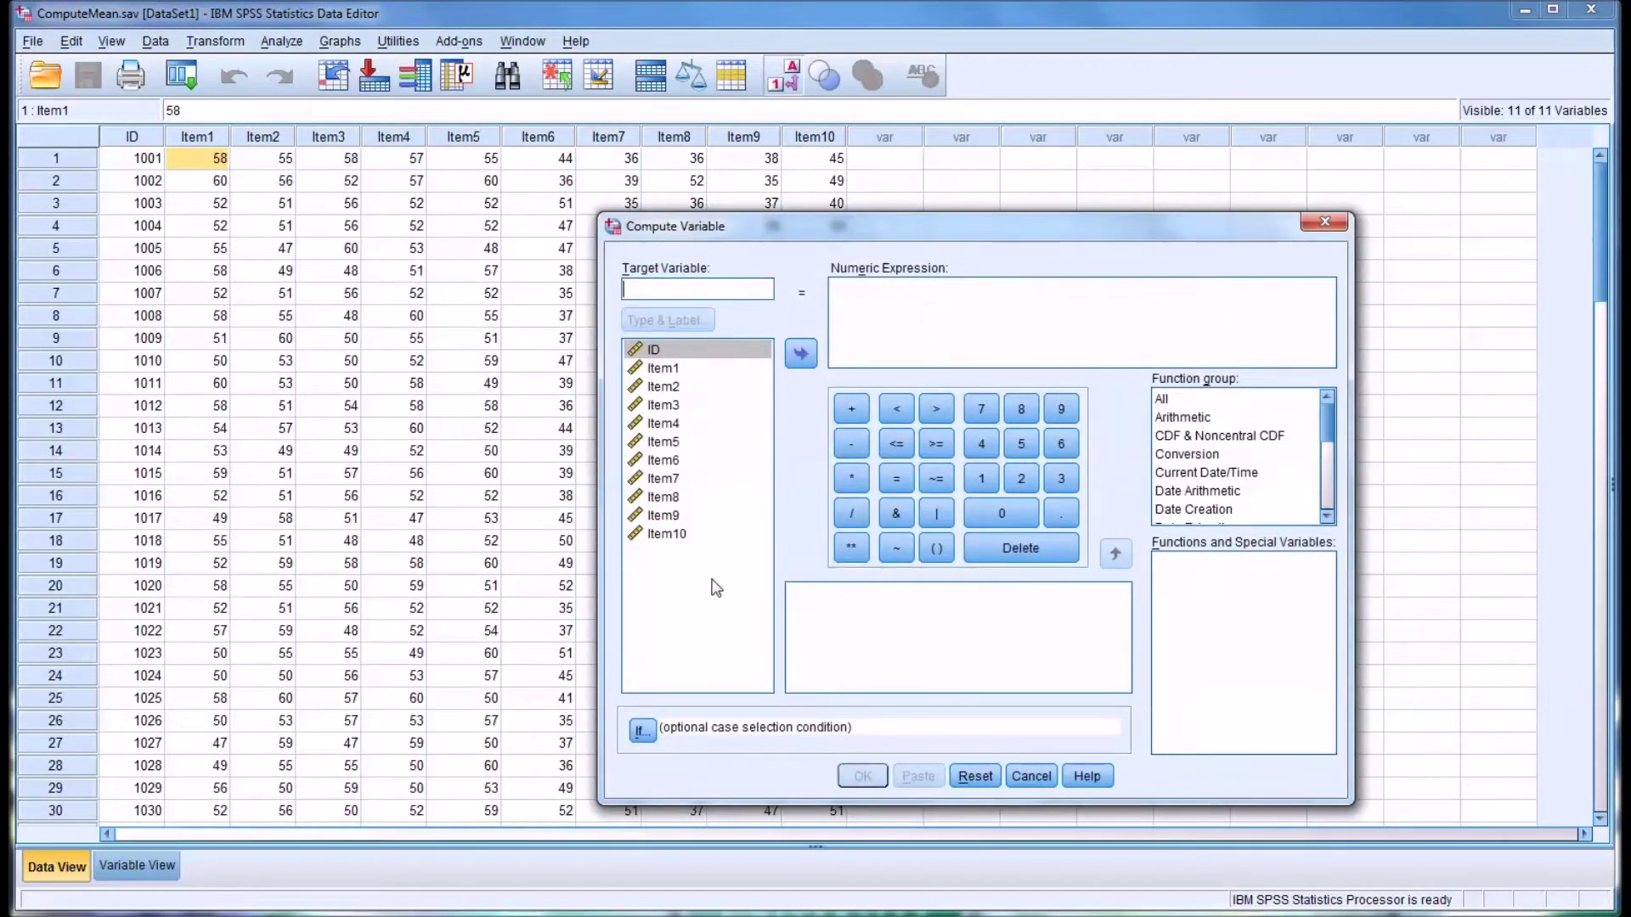
pyautogui.moveTo(800, 228); pyautogui.dragTo(821, 227)
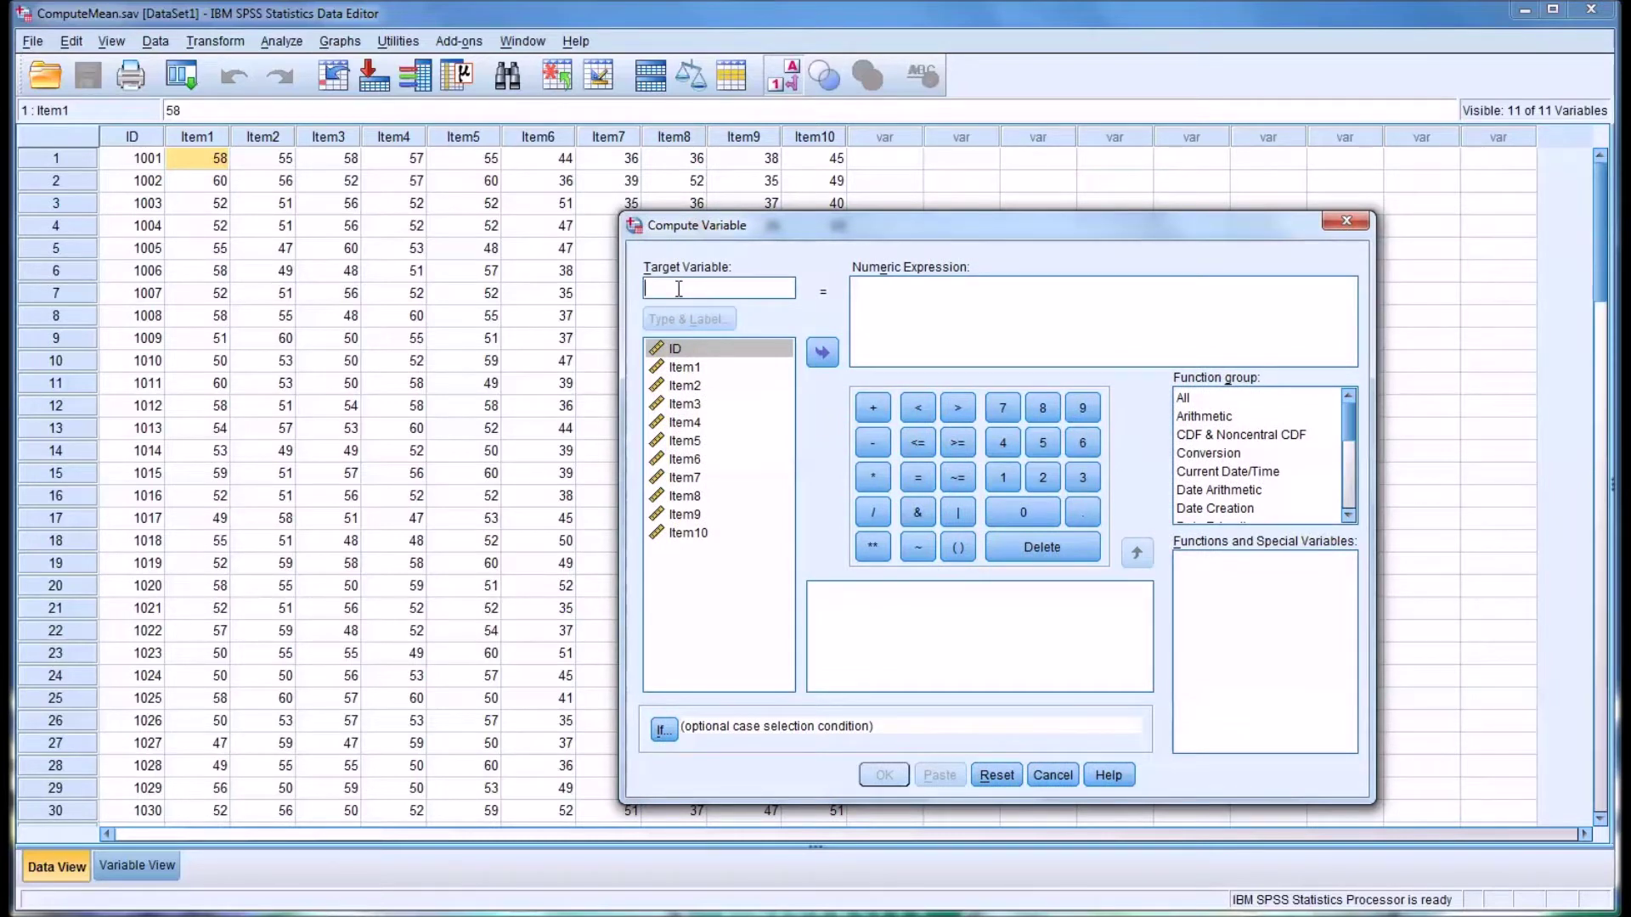
pyautogui.write('Mean')
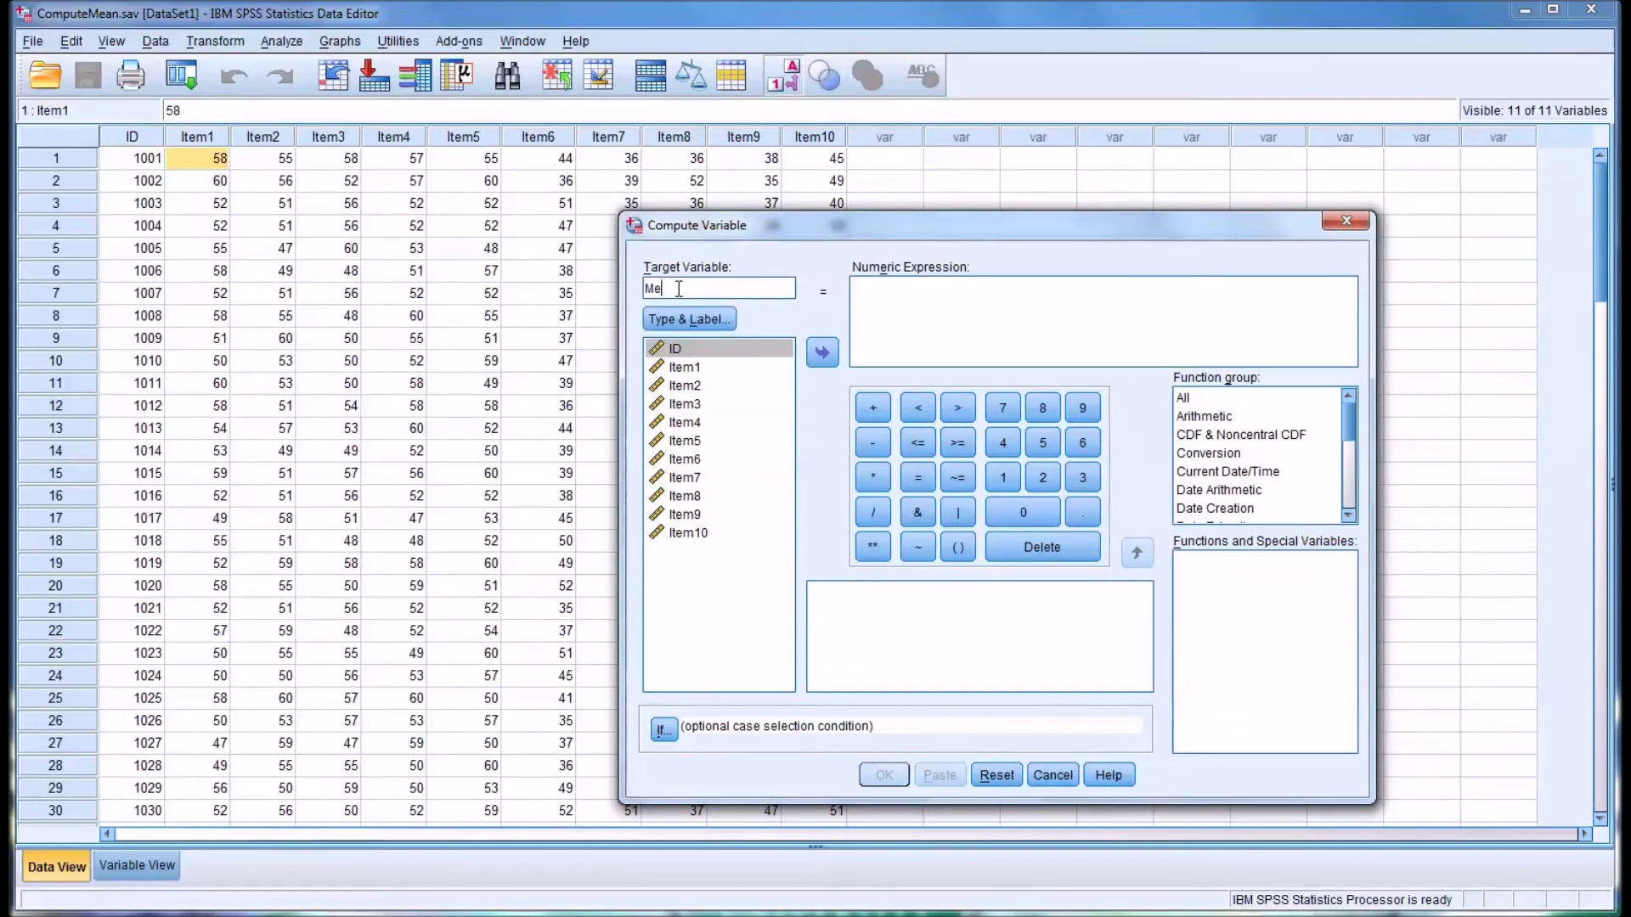
pyautogui.click(719, 321)
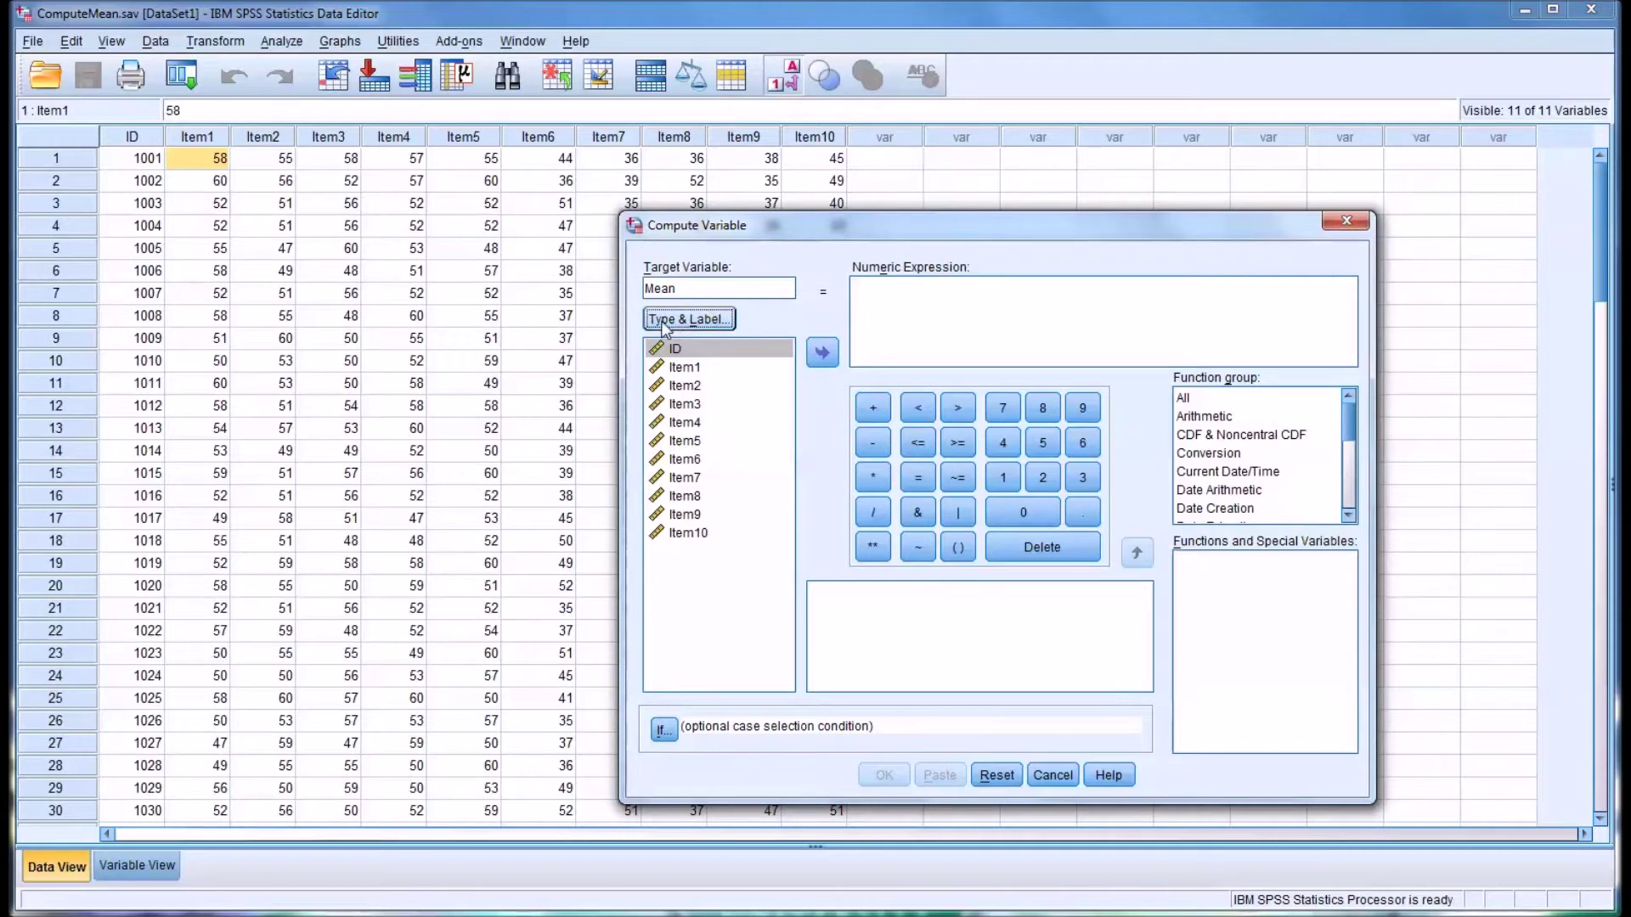
# Give the Mean variable the custom label 'Average', keeping its type Numeric
pyautogui.click(688, 325)
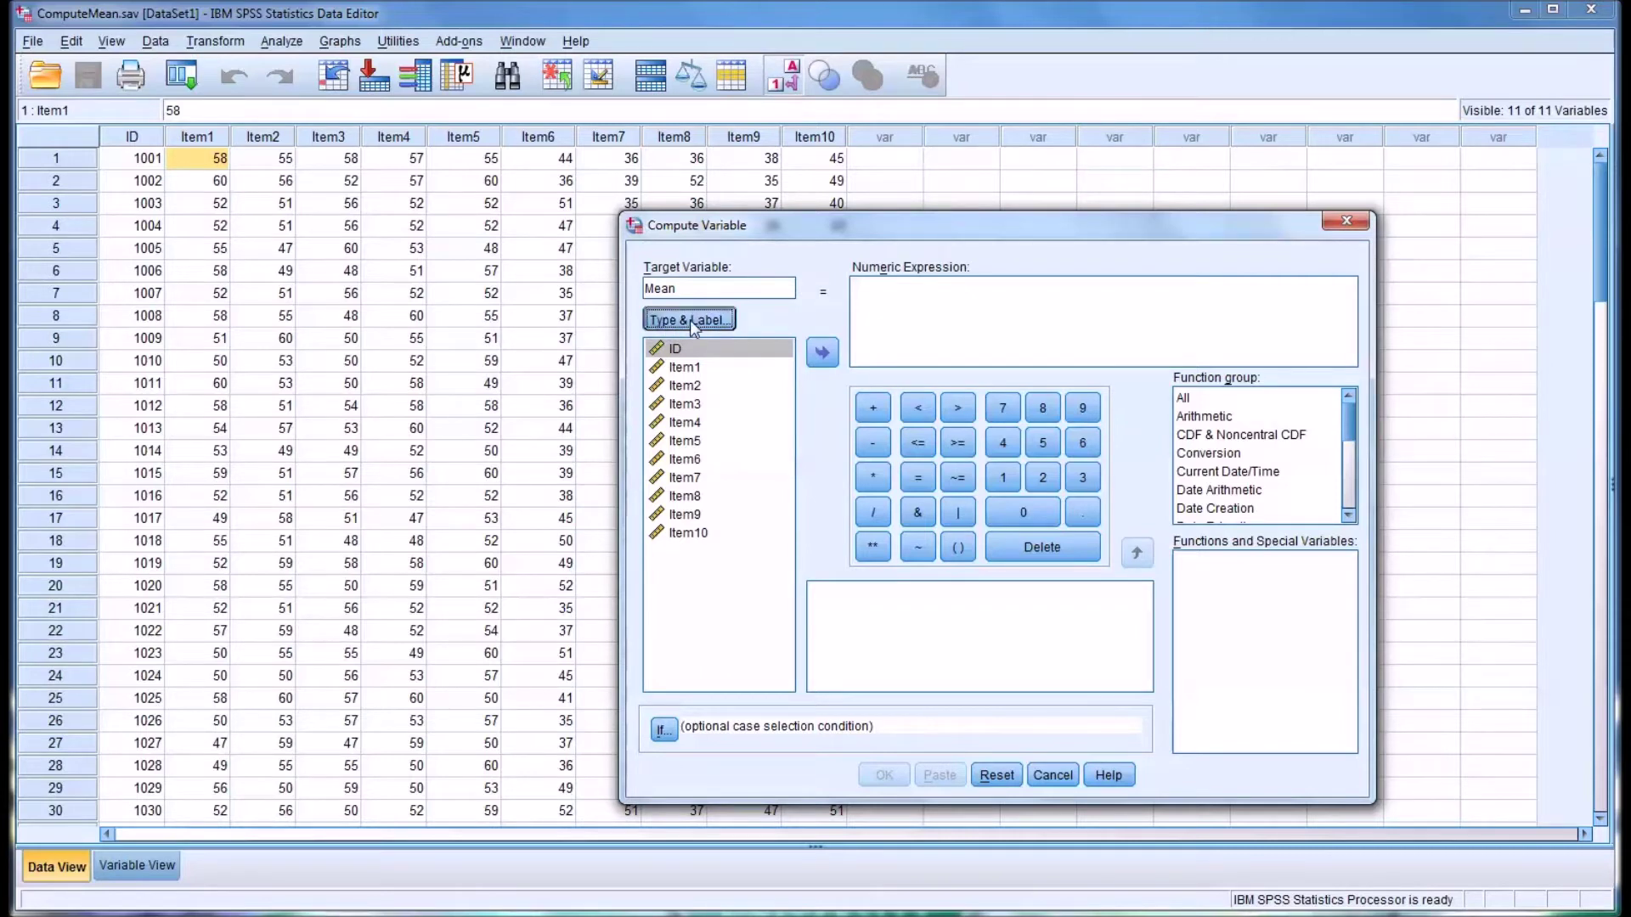
pyautogui.click(747, 543)
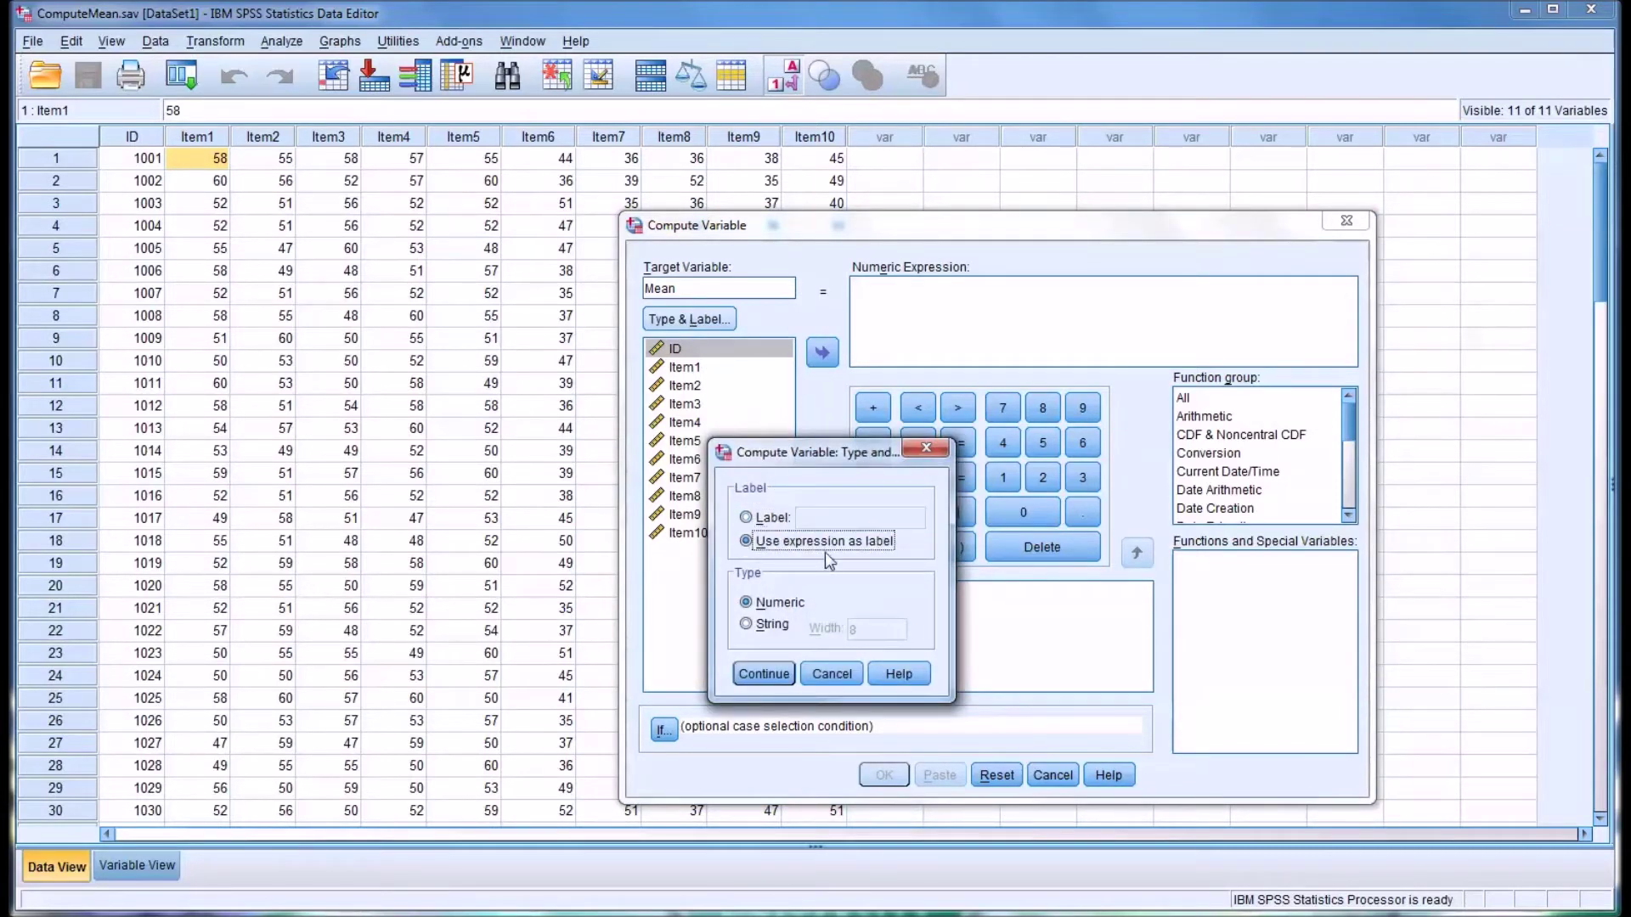
pyautogui.click(747, 519)
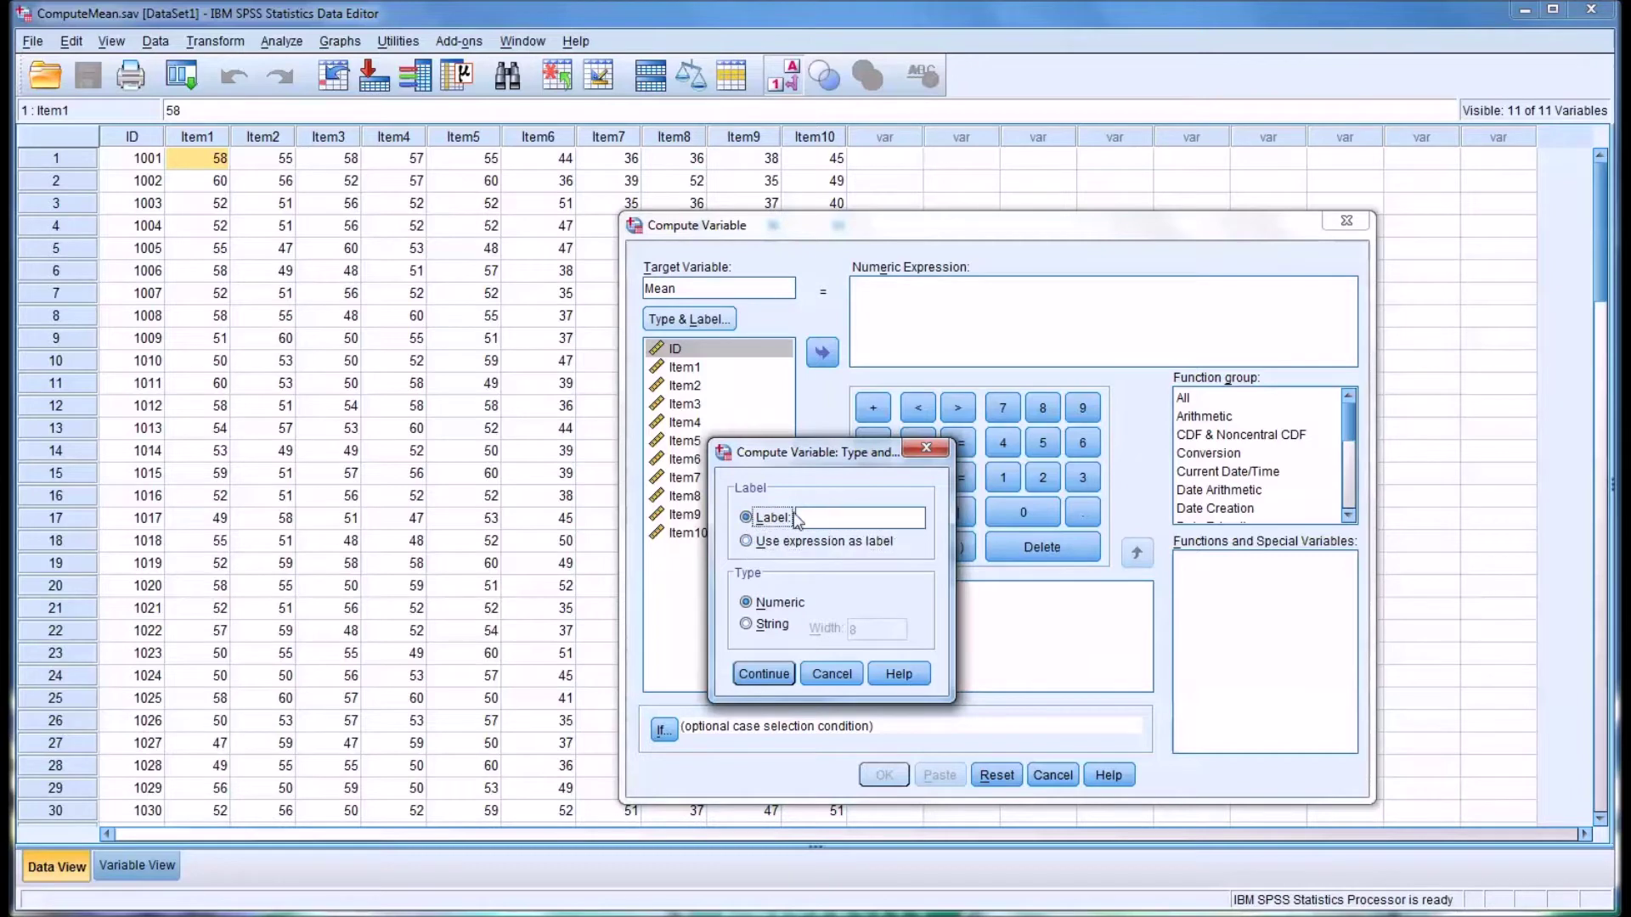
pyautogui.click(815, 516)
pyautogui.write('Average')
pyautogui.click(767, 674)
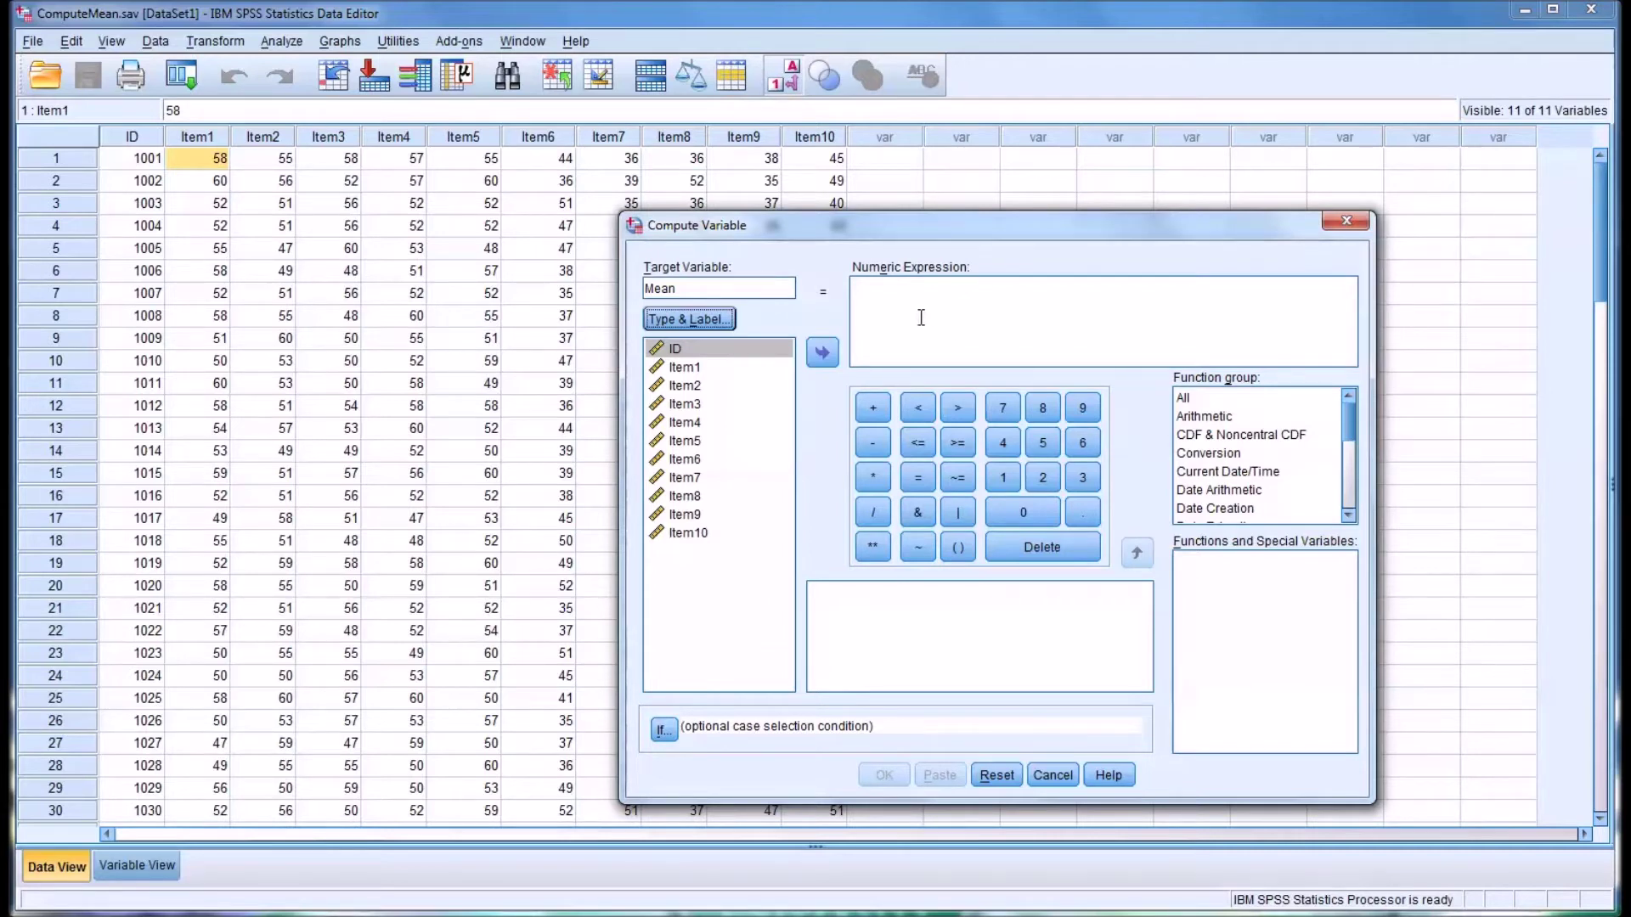
pyautogui.click(684, 367)
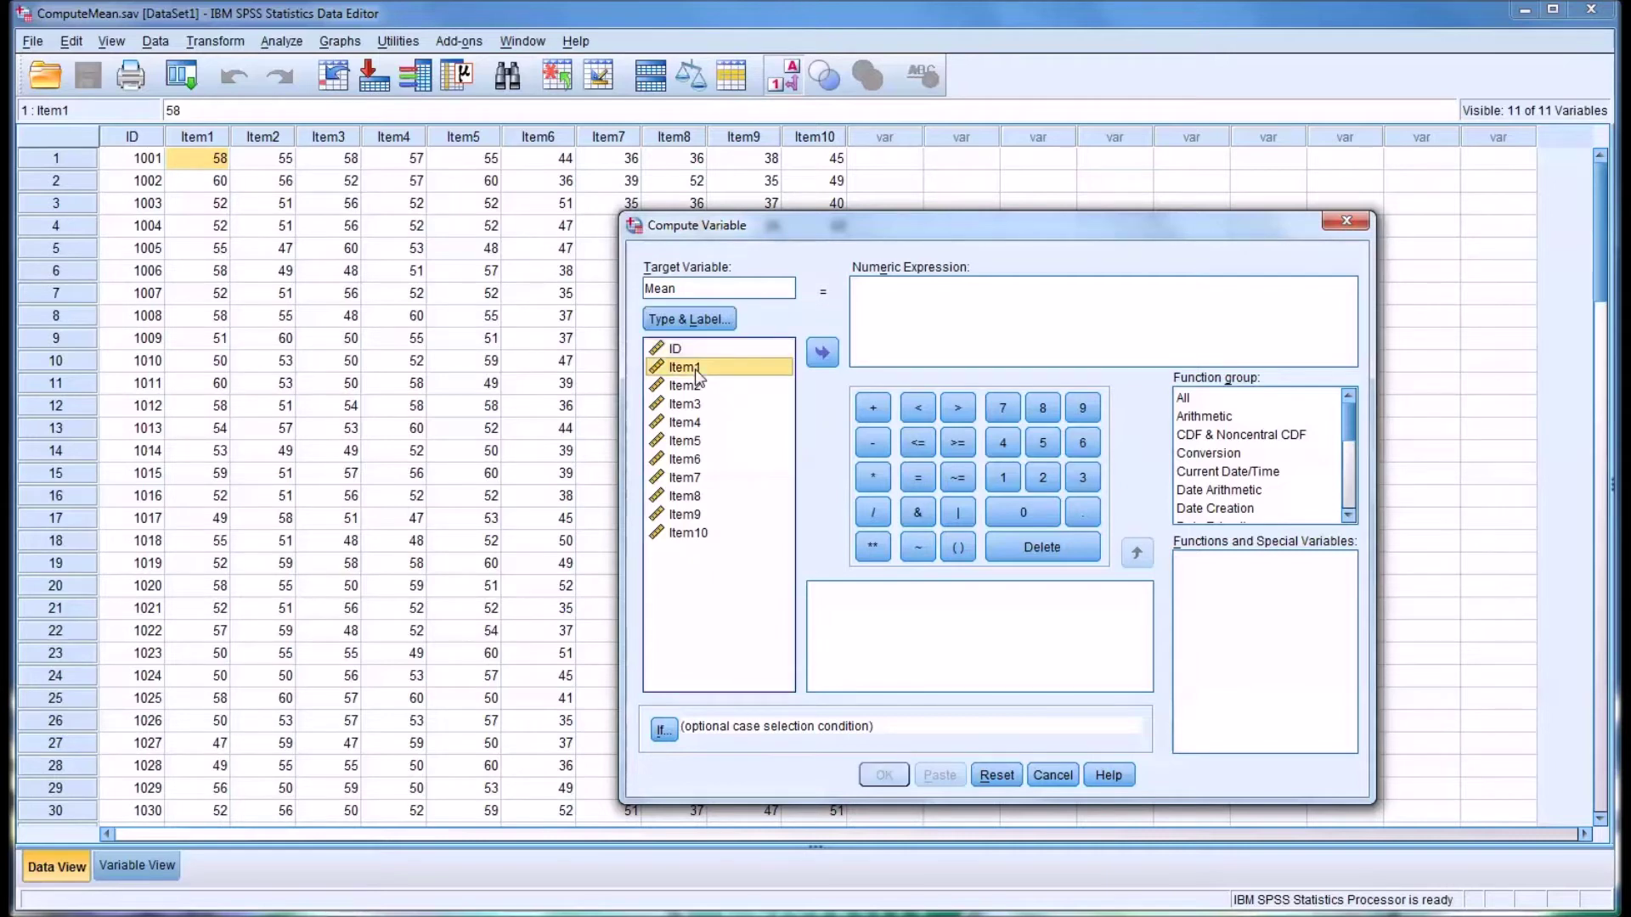
pyautogui.click(822, 352)
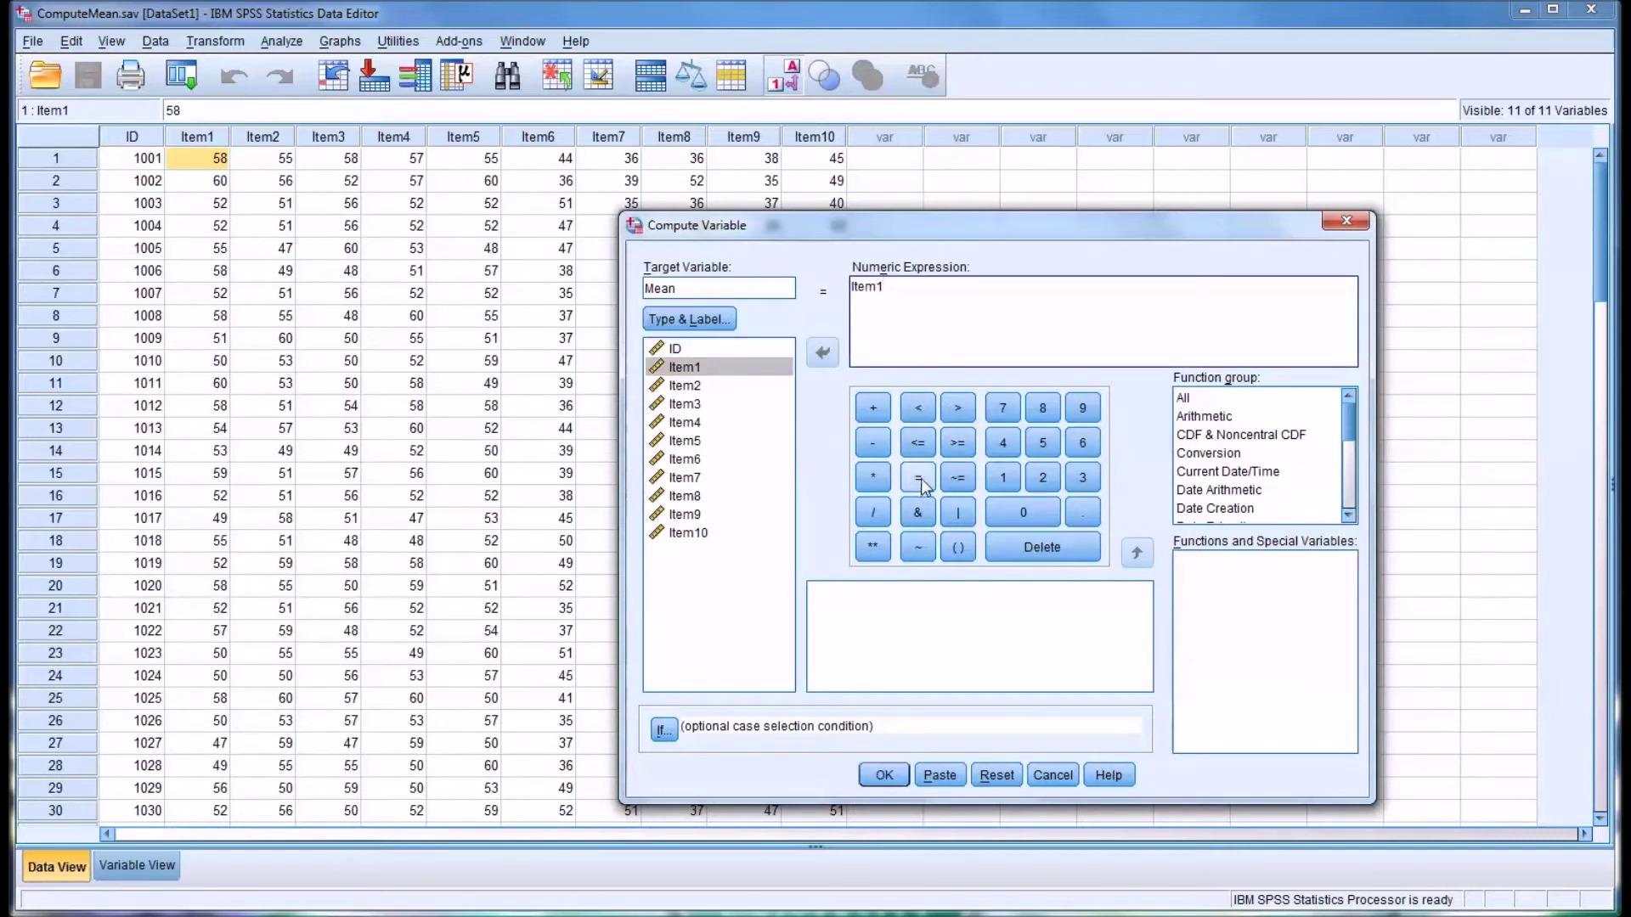
pyautogui.click(873, 407)
pyautogui.click(687, 386)
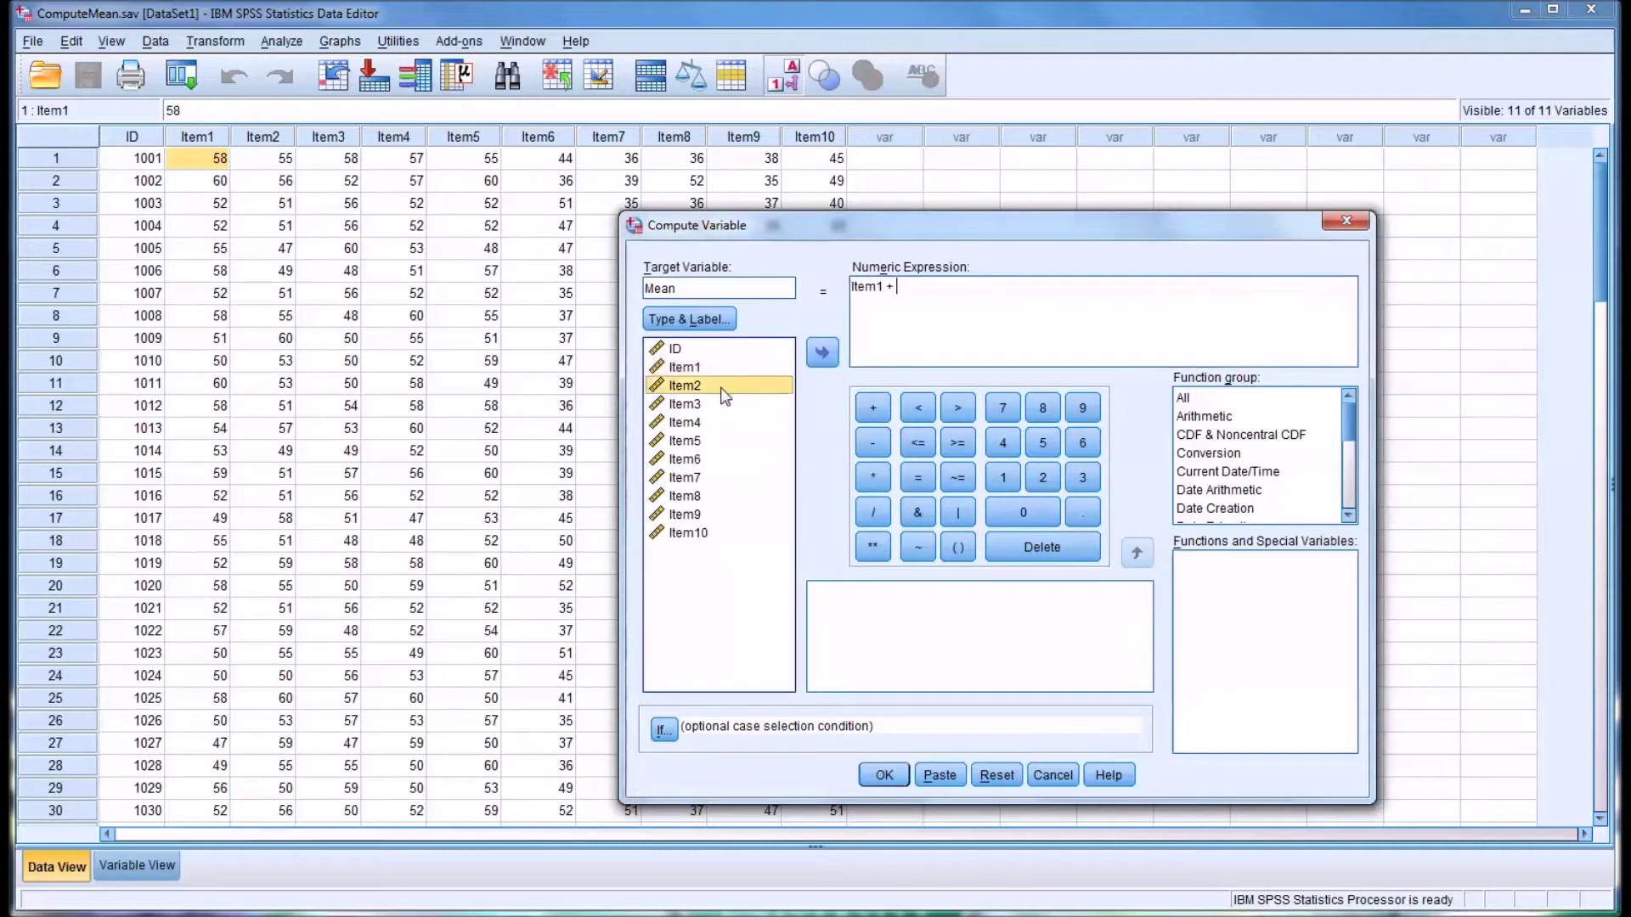
pyautogui.click(823, 352)
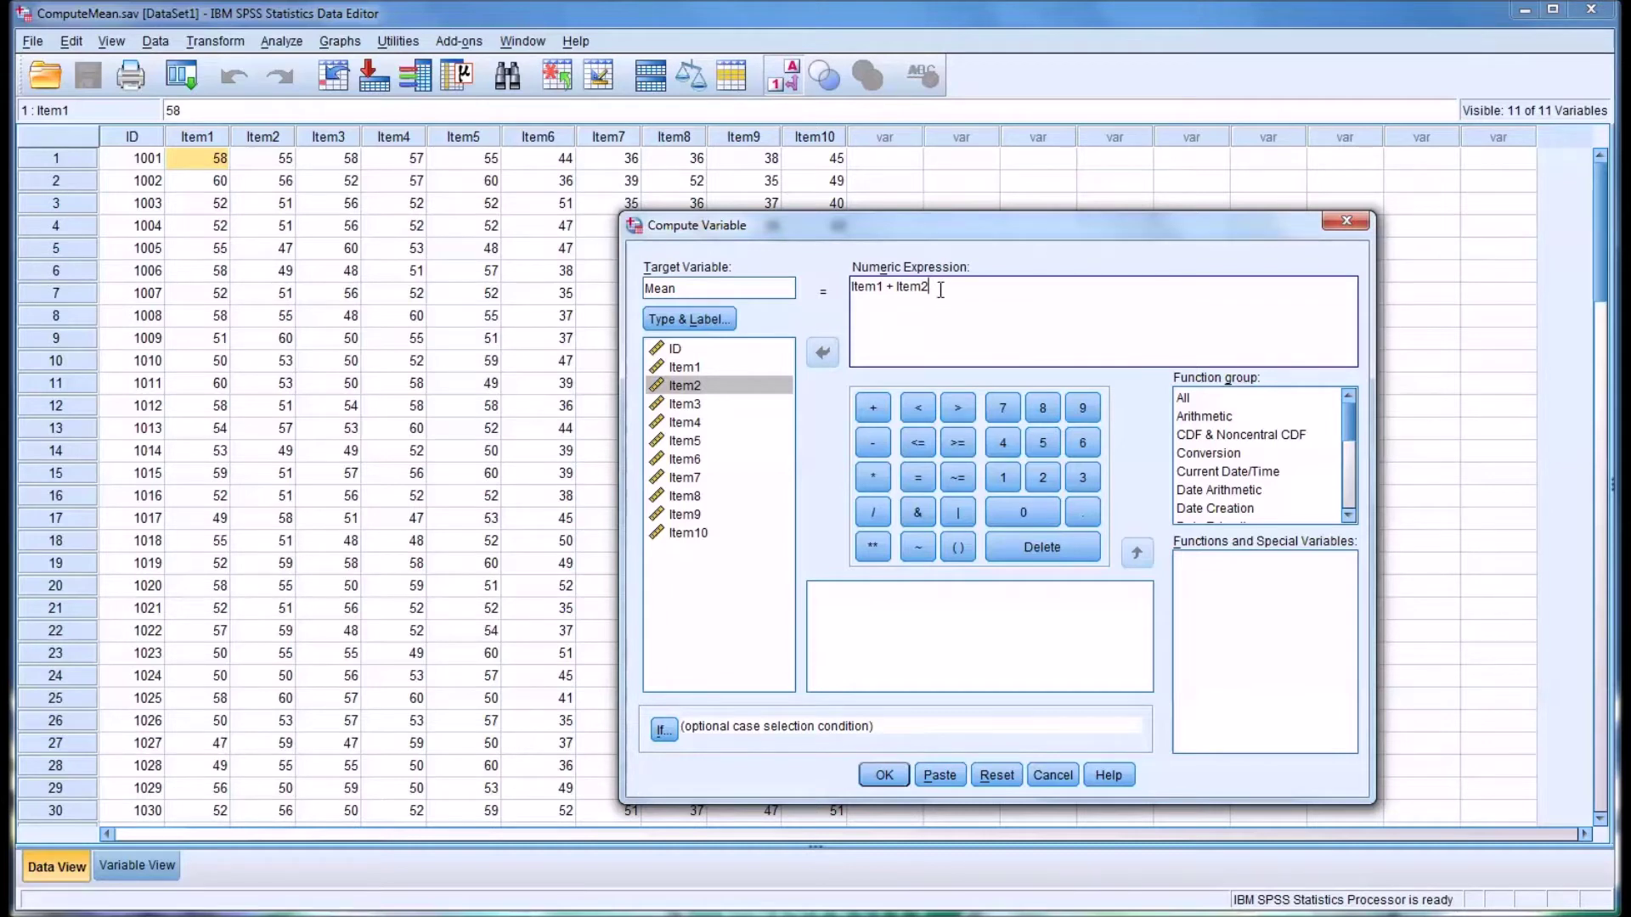
pyautogui.moveTo(940, 290); pyautogui.dragTo(852, 286)
pyautogui.press('Delete')
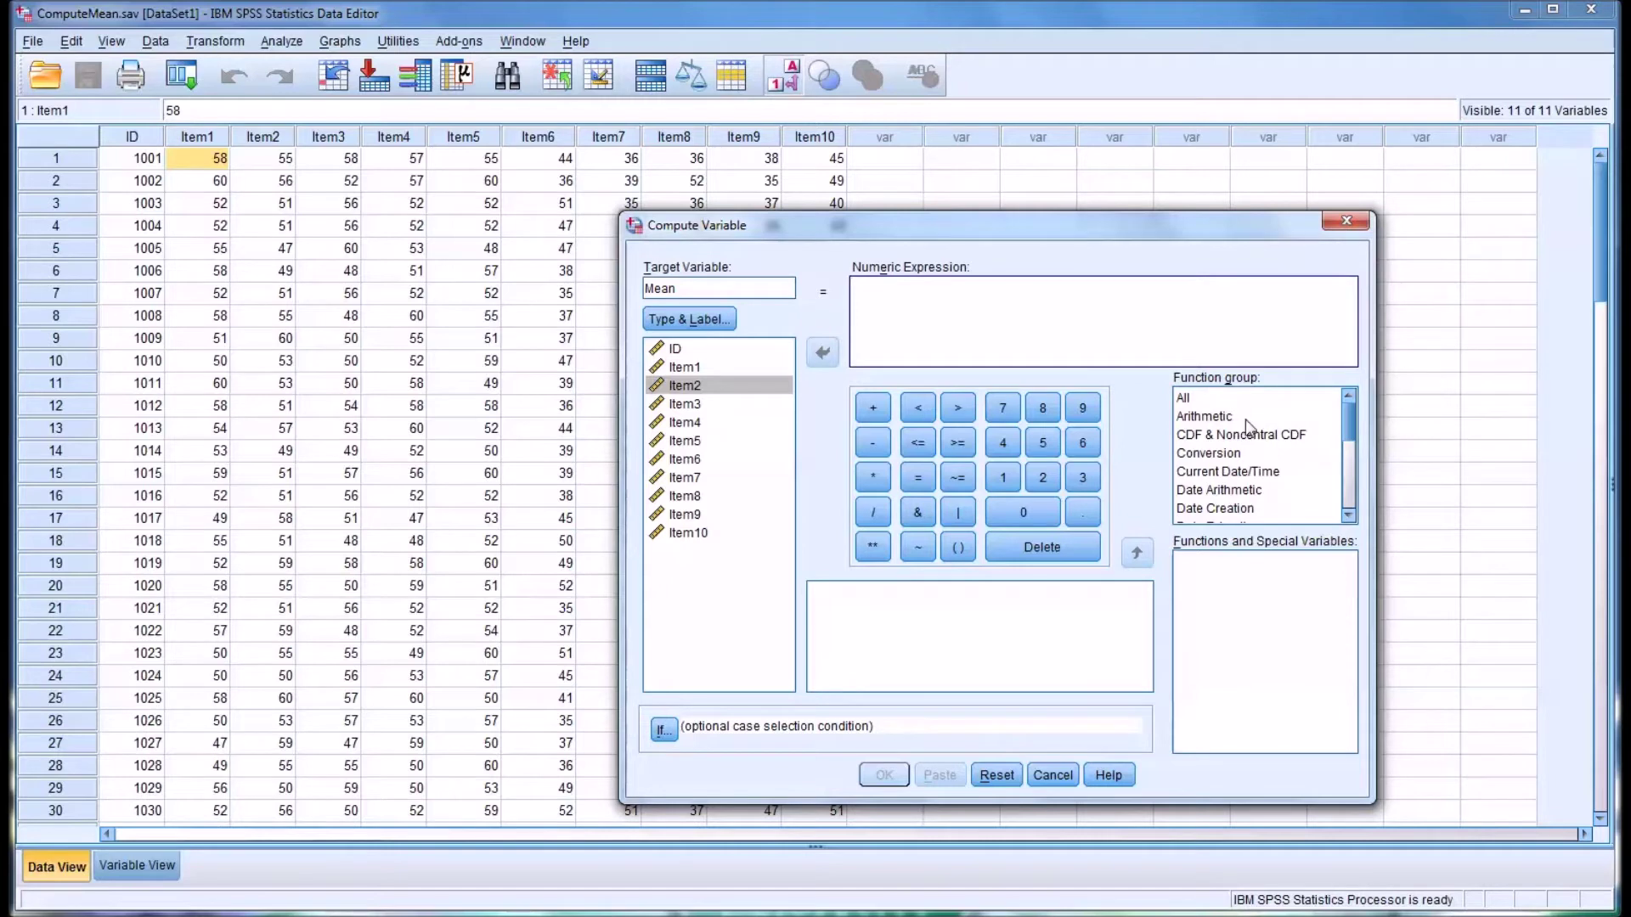
# Insert the Statistical MEAN function with Item1 and Item2 as its first arguments
pyautogui.moveTo(1351, 432); pyautogui.dragTo(1349, 493)
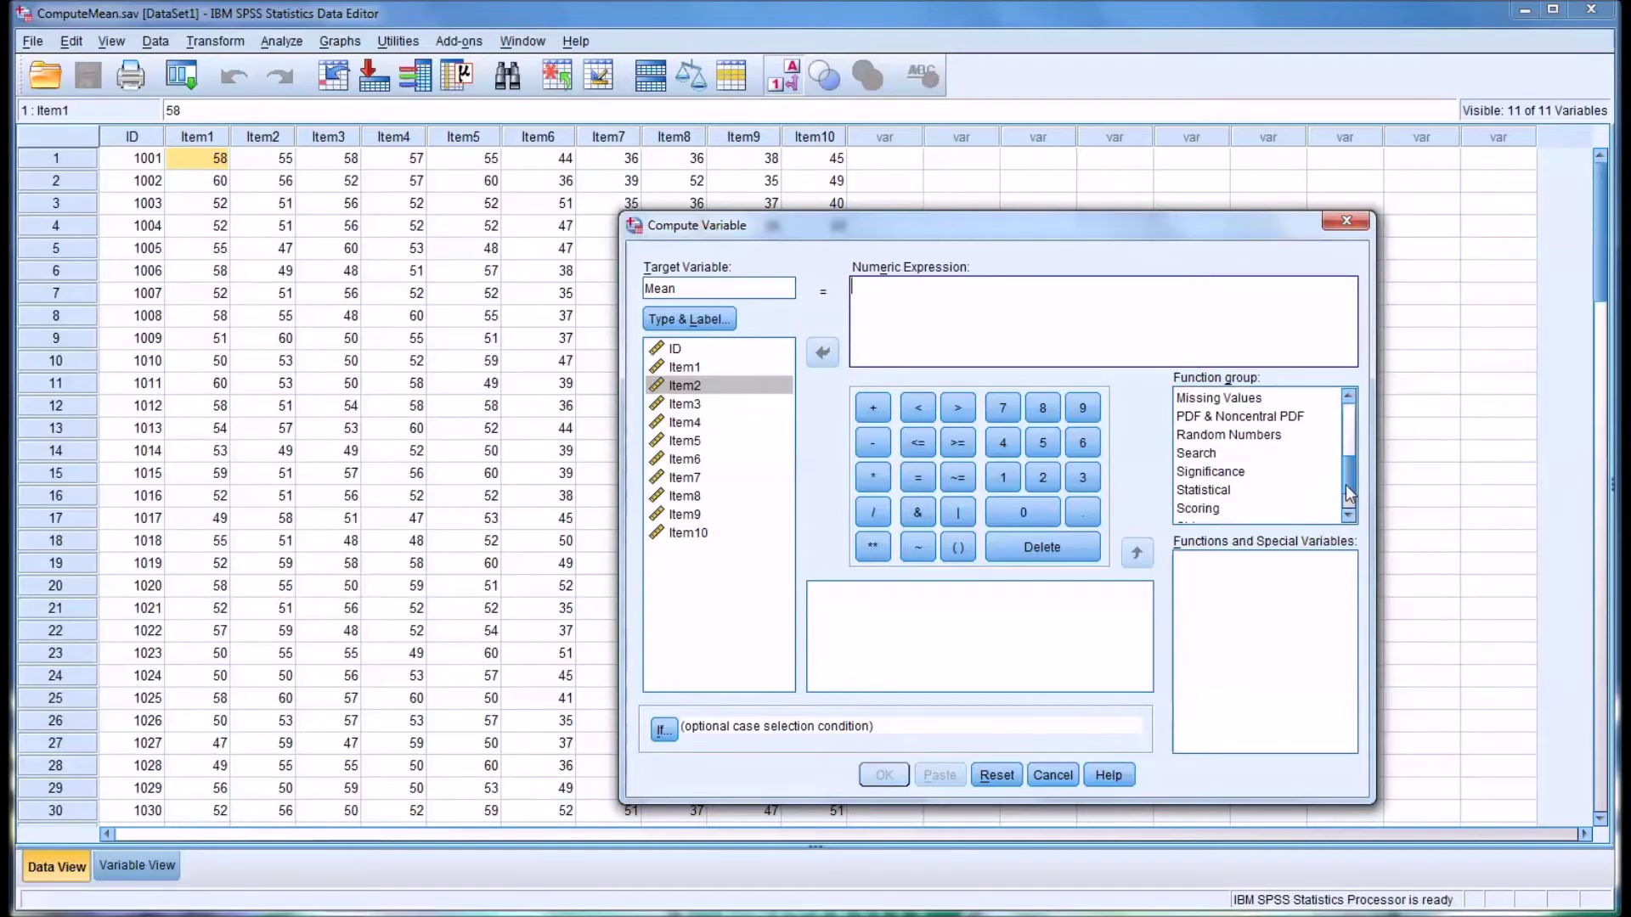
pyautogui.click(1210, 498)
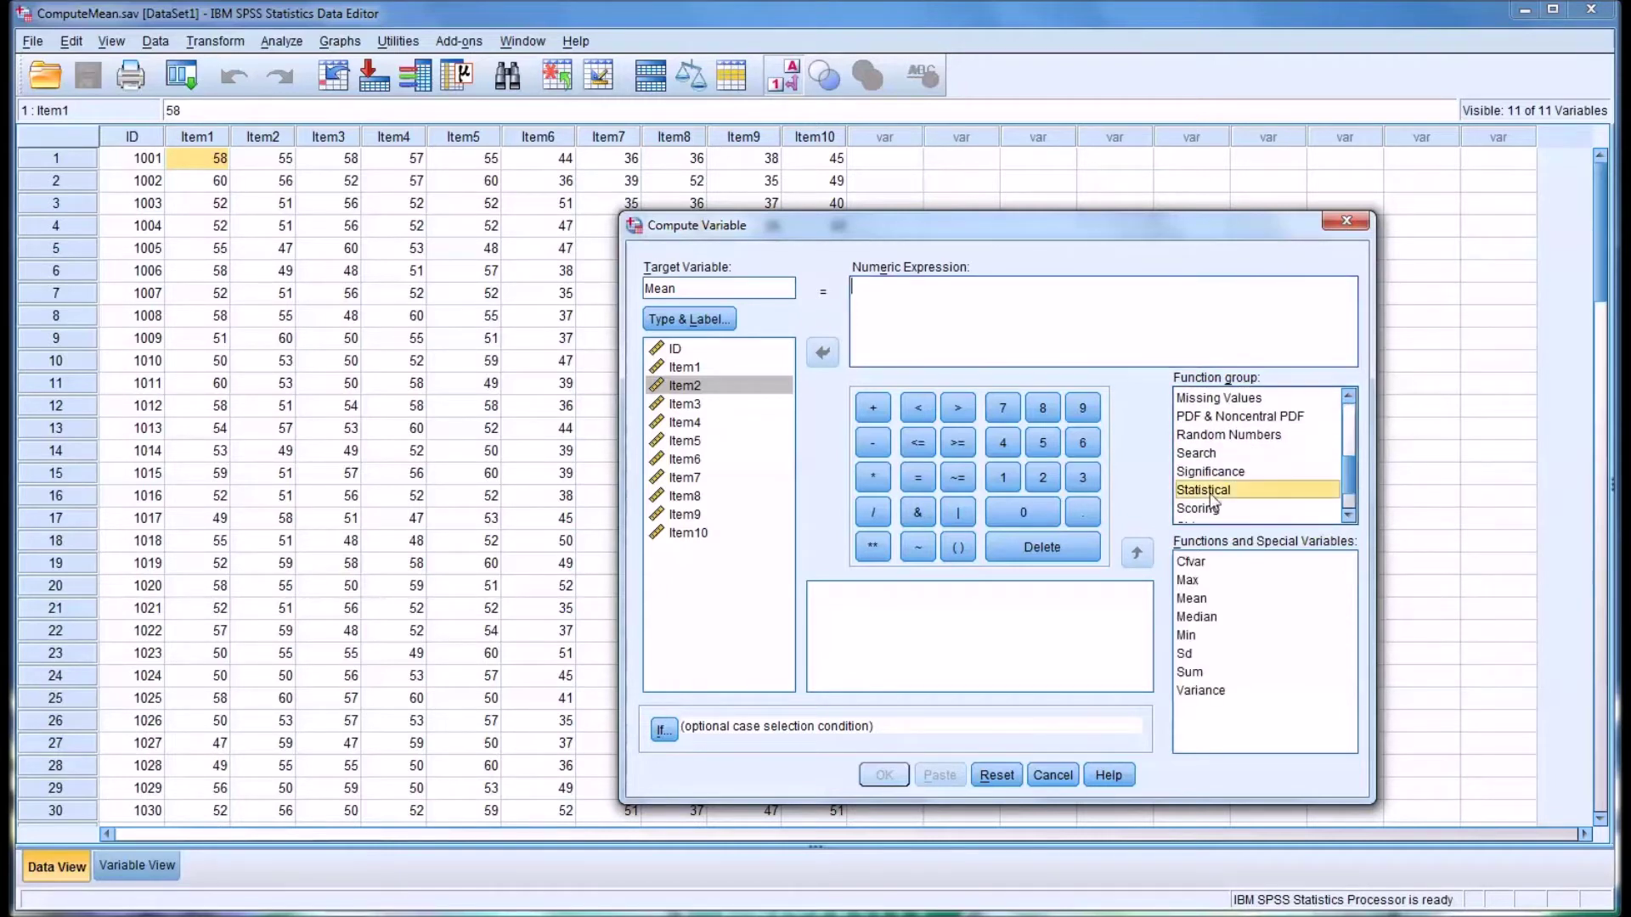
pyautogui.click(1191, 600)
pyautogui.doubleClick(1192, 600)
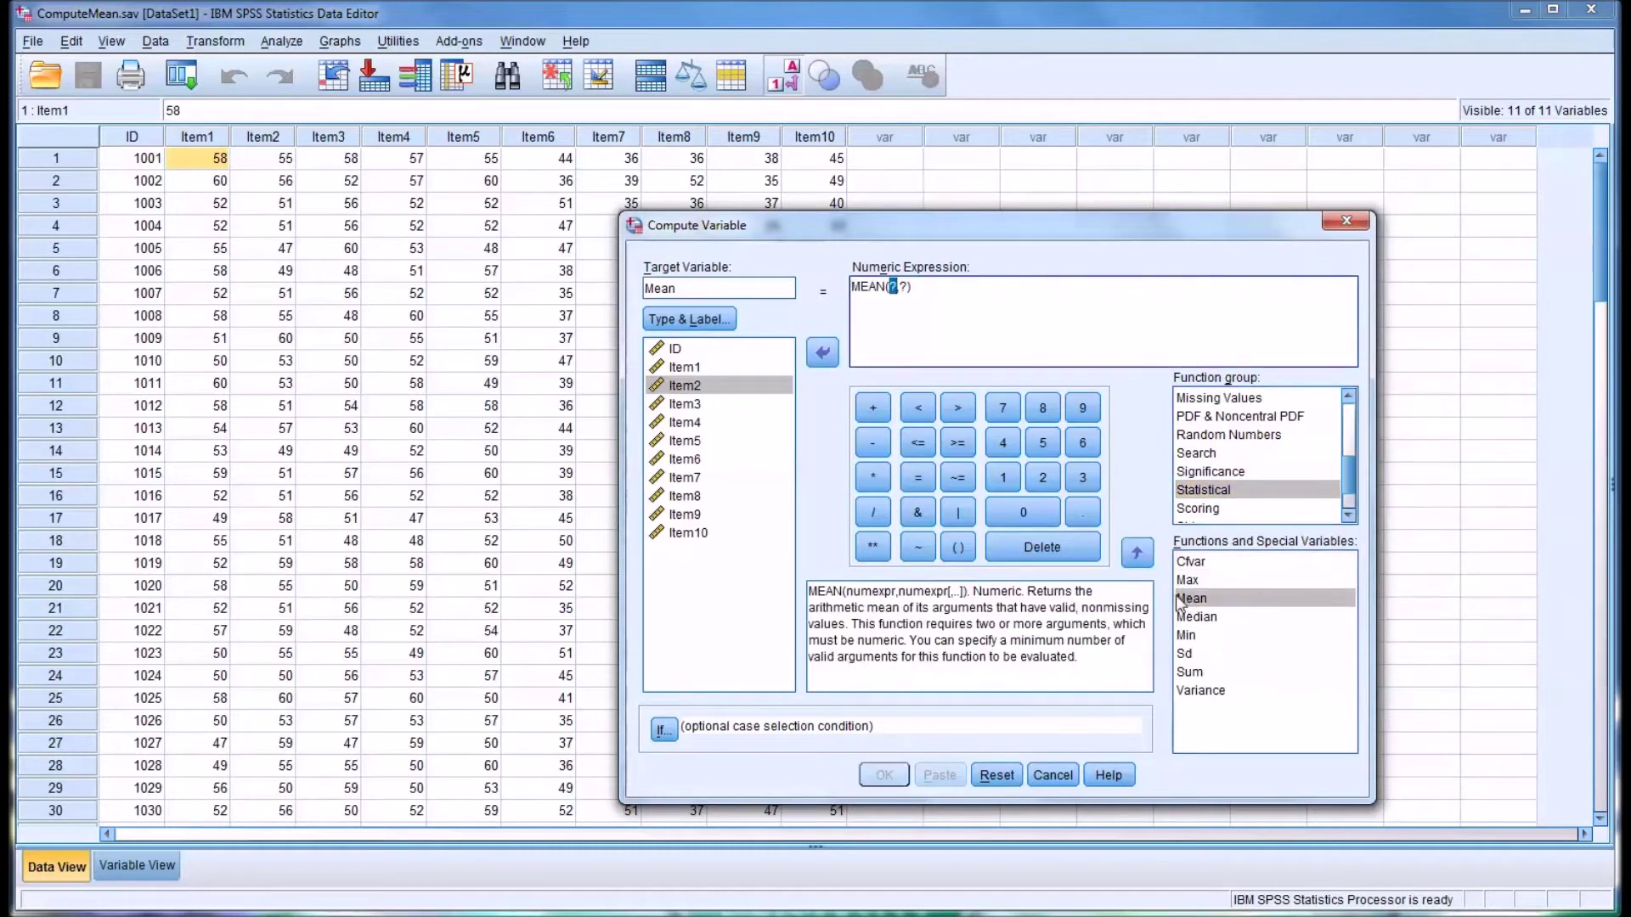
pyautogui.click(684, 367)
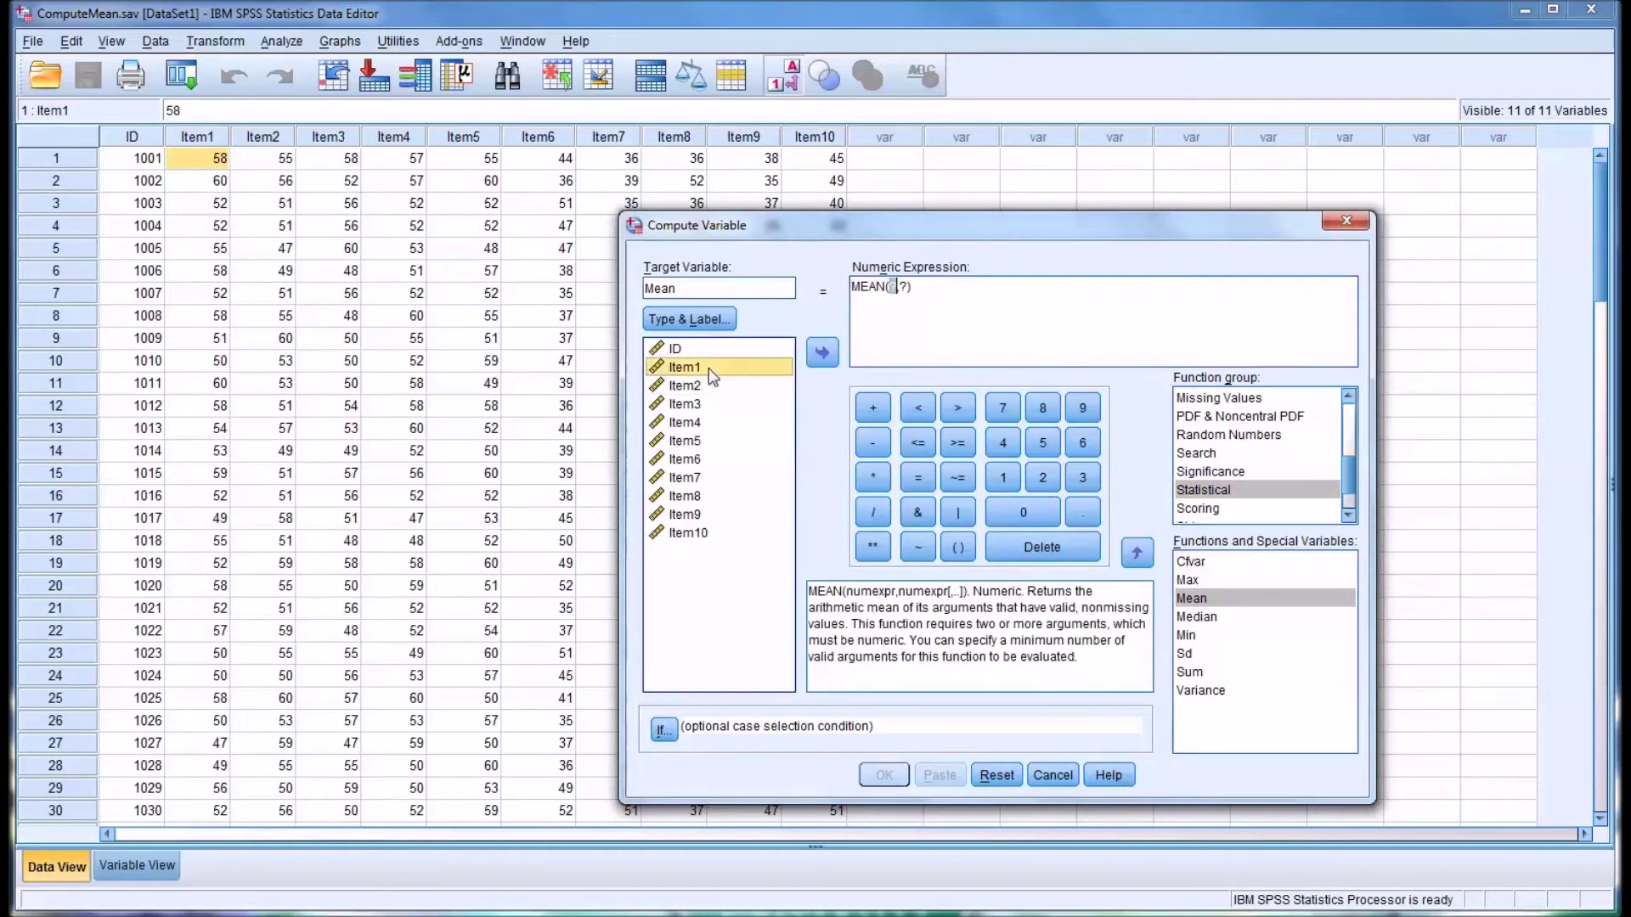
pyautogui.click(822, 352)
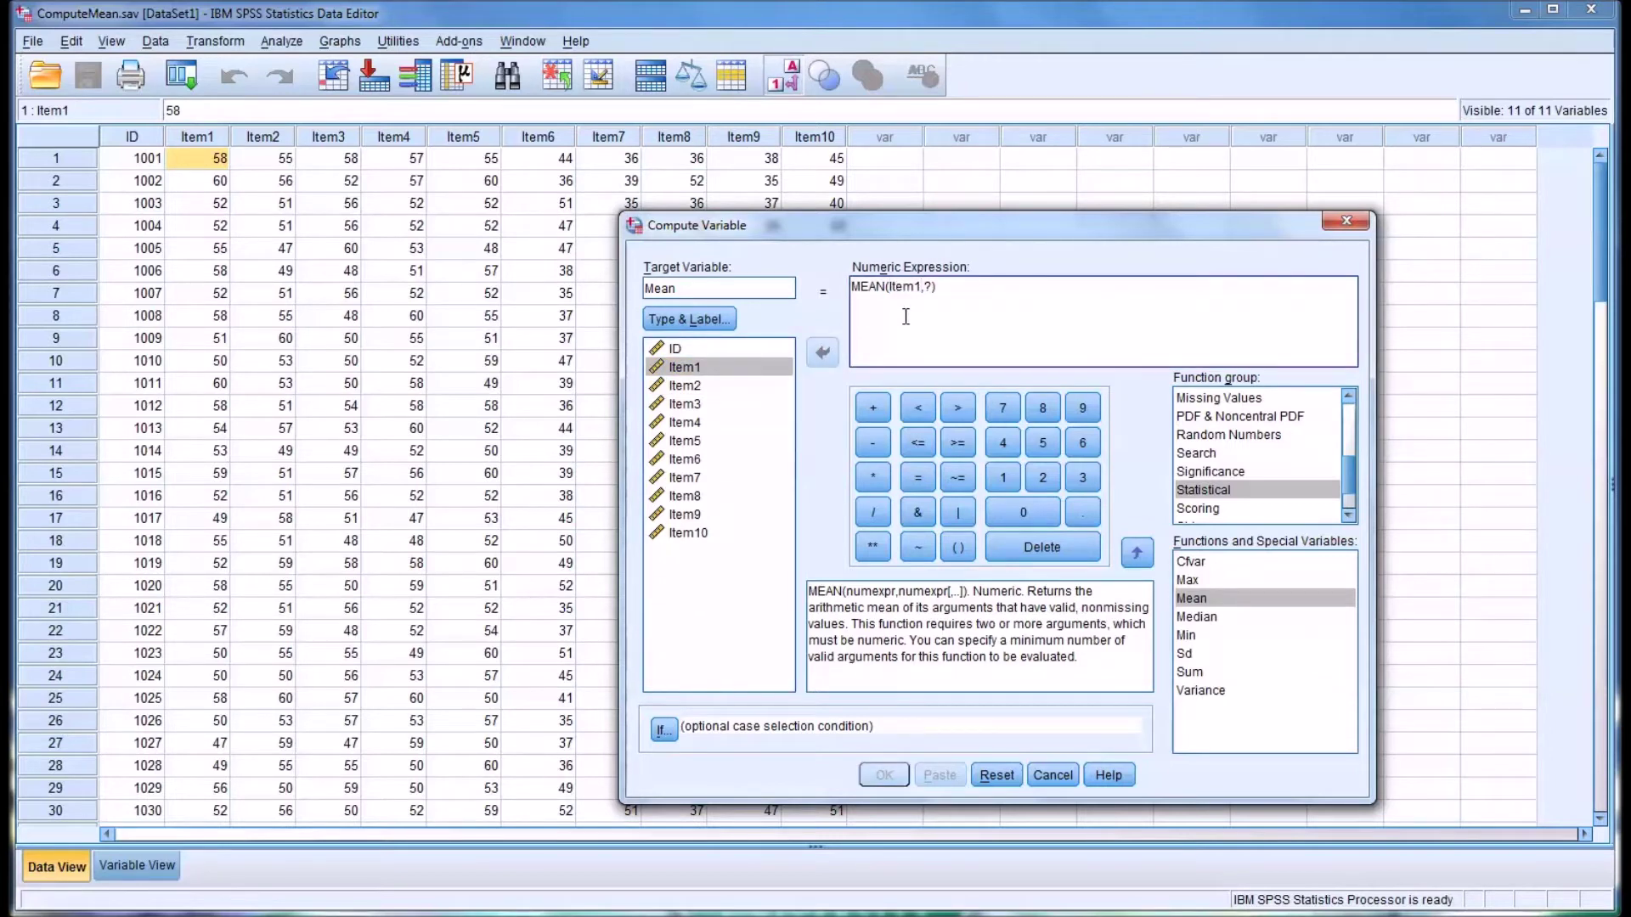
pyautogui.click(685, 386)
pyautogui.click(823, 352)
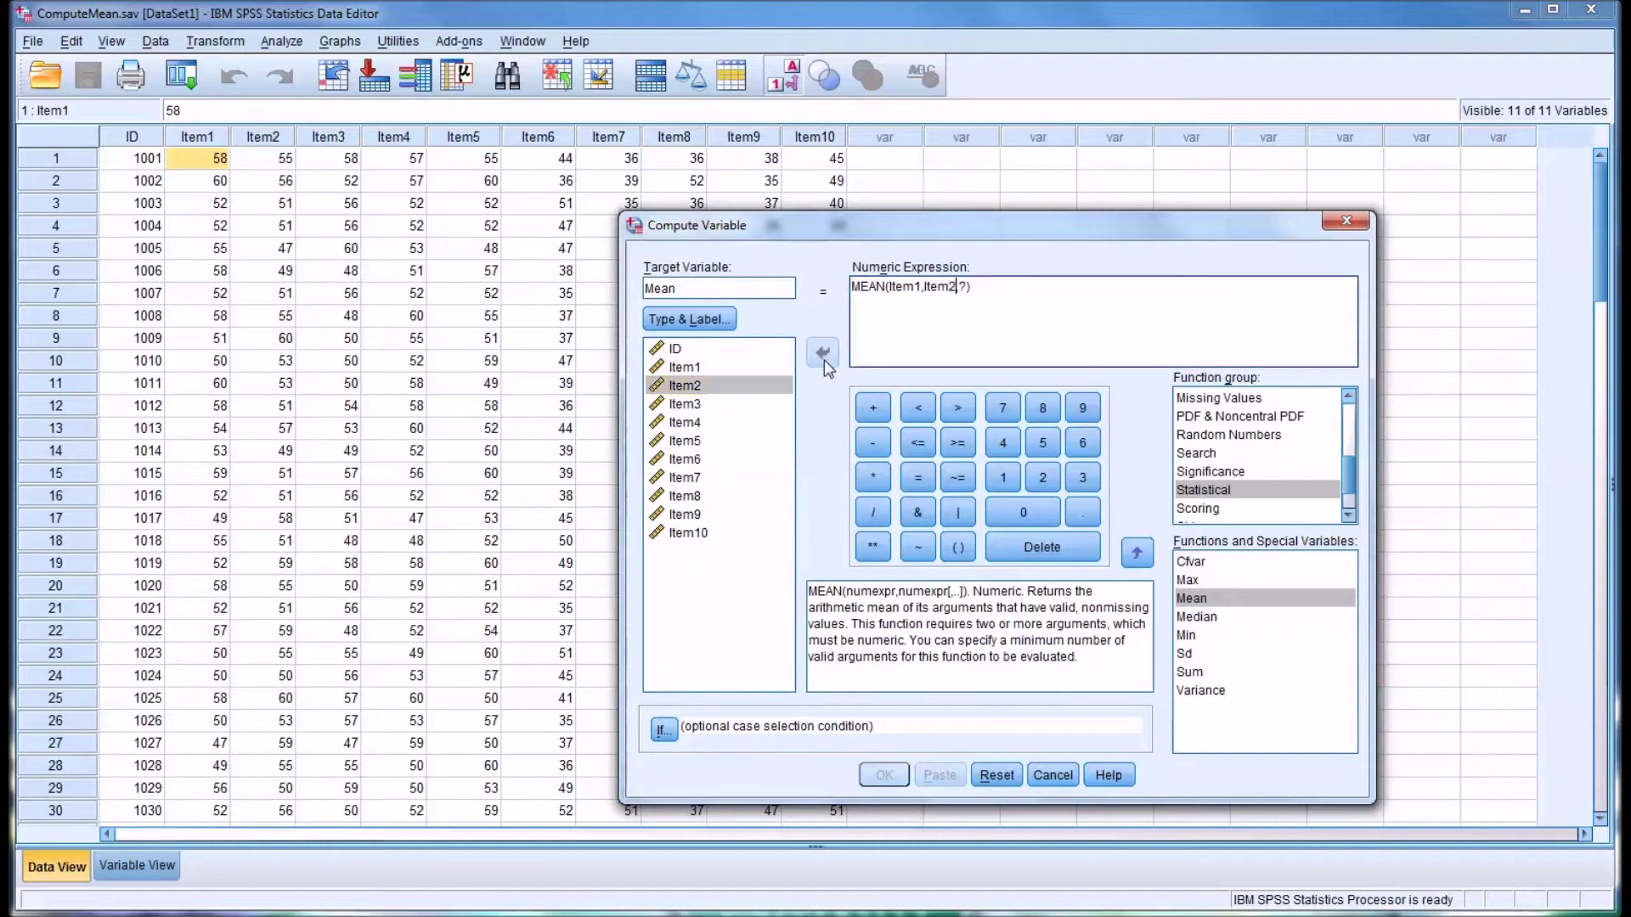
# Add Item3 through Item10 as MEAN arguments and delete the leftover placeholder
pyautogui.click(724, 408)
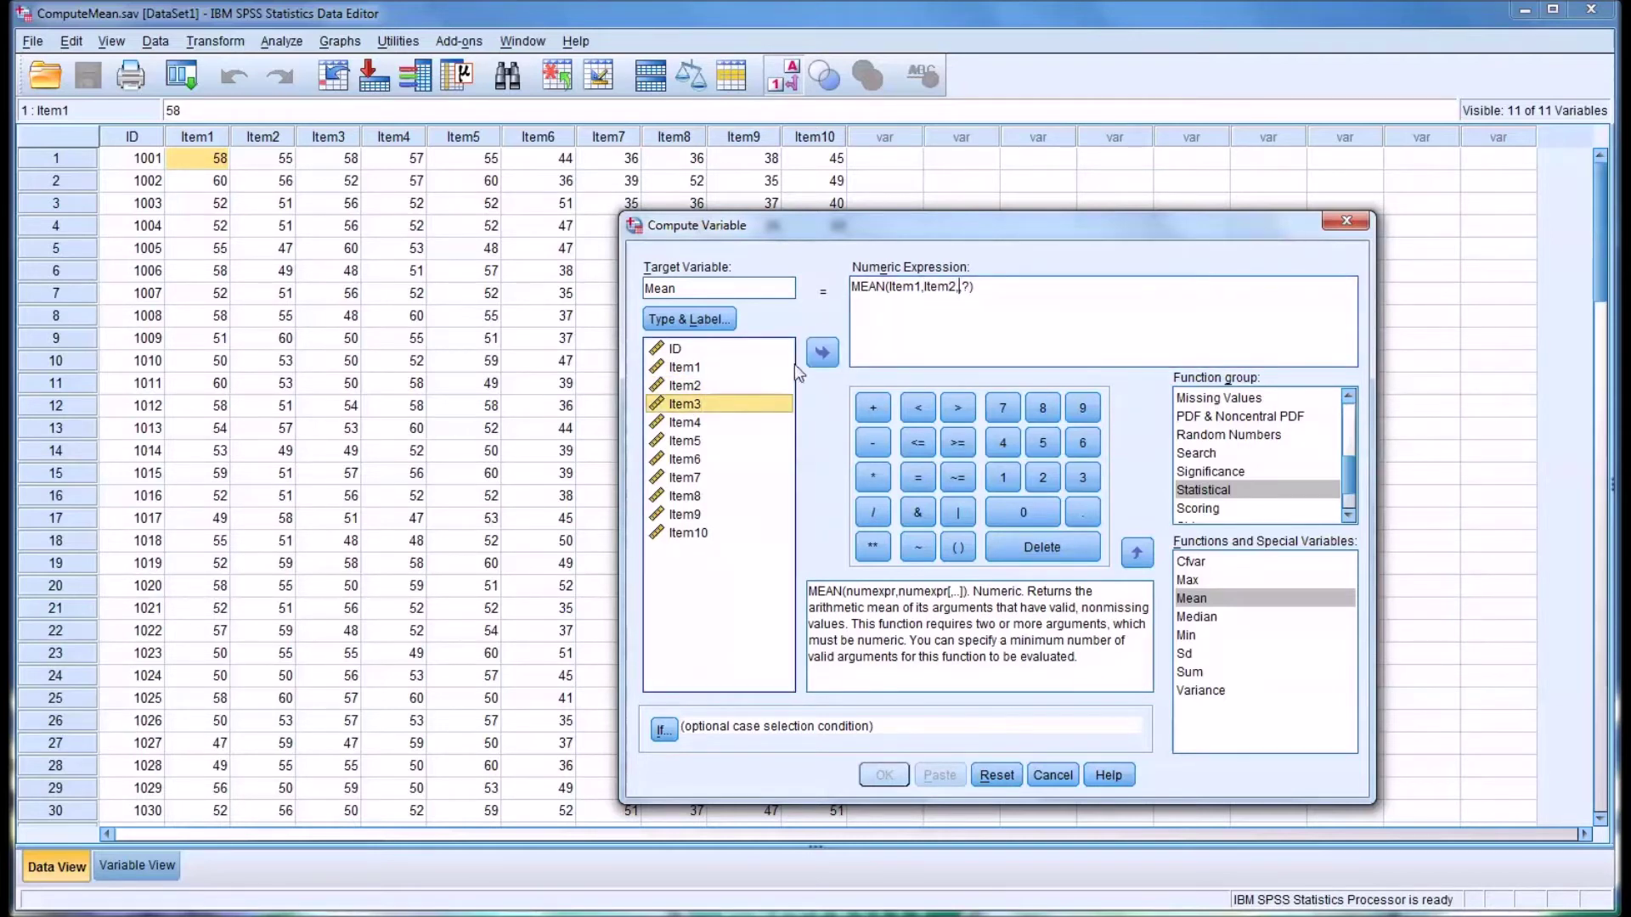
pyautogui.click(822, 351)
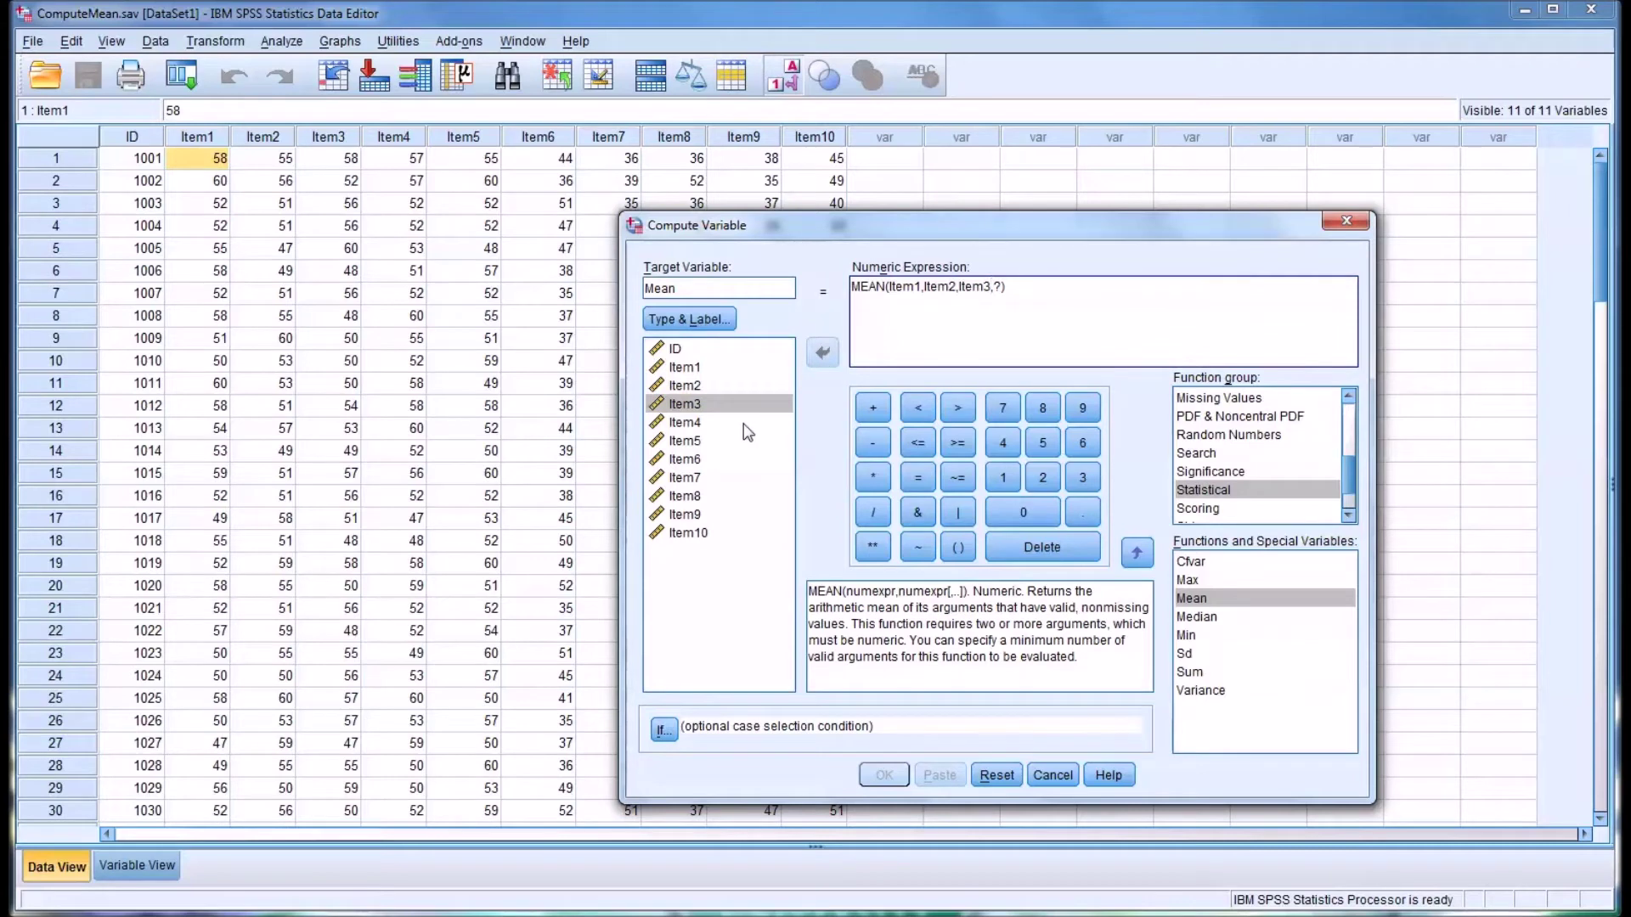
pyautogui.click(735, 423)
pyautogui.click(822, 351)
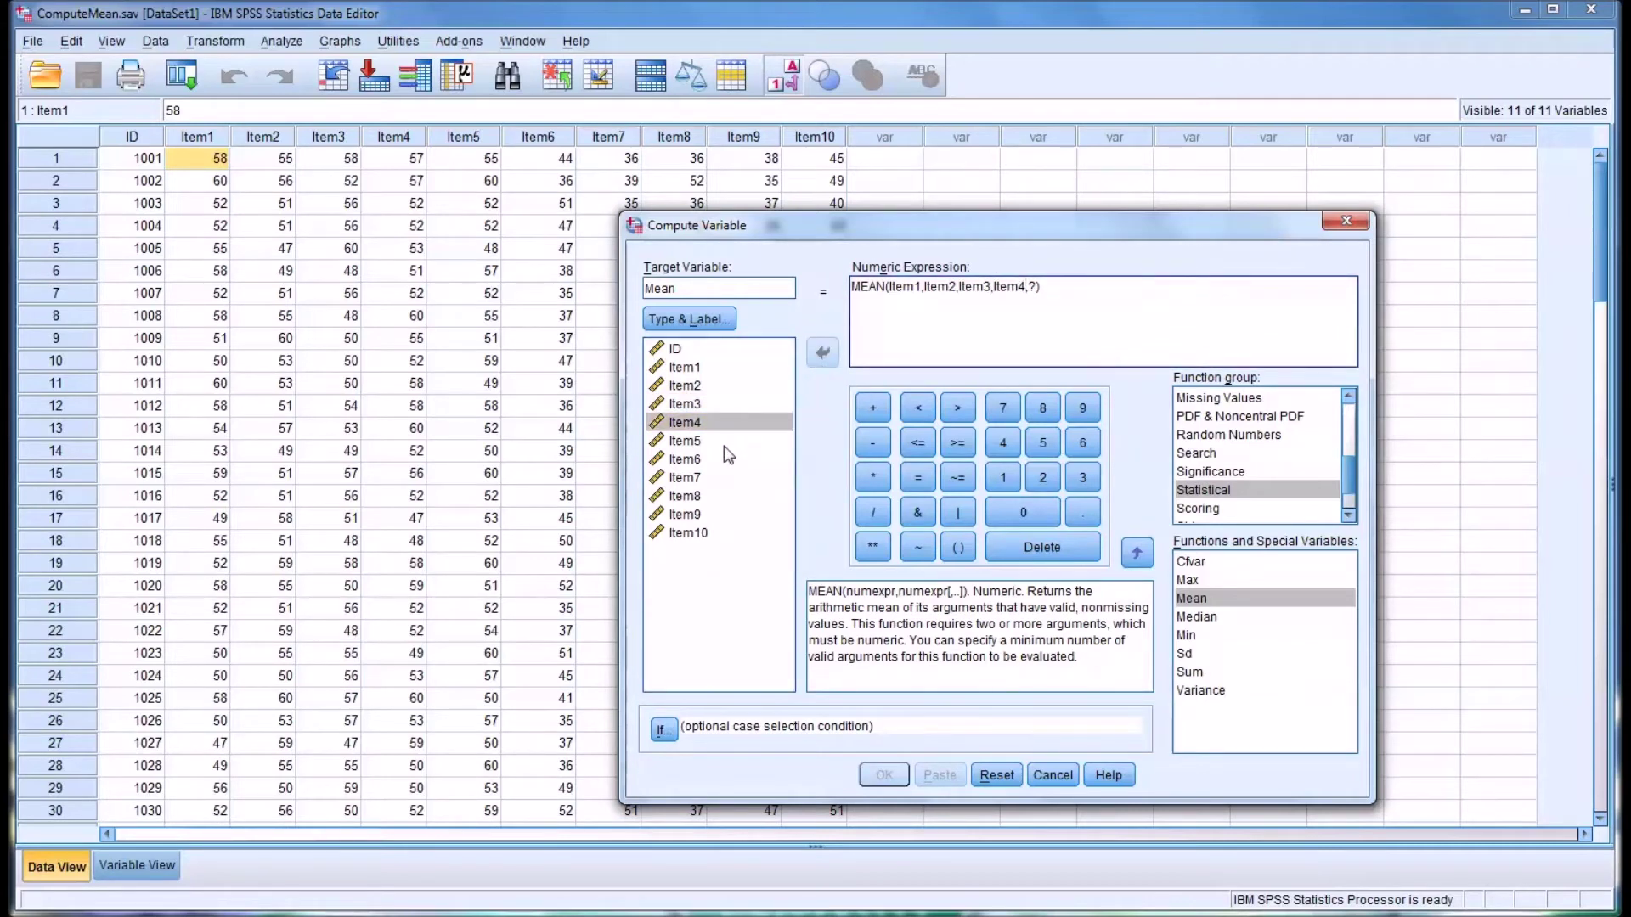
pyautogui.moveTo(728, 450); pyautogui.dragTo(1052, 299)
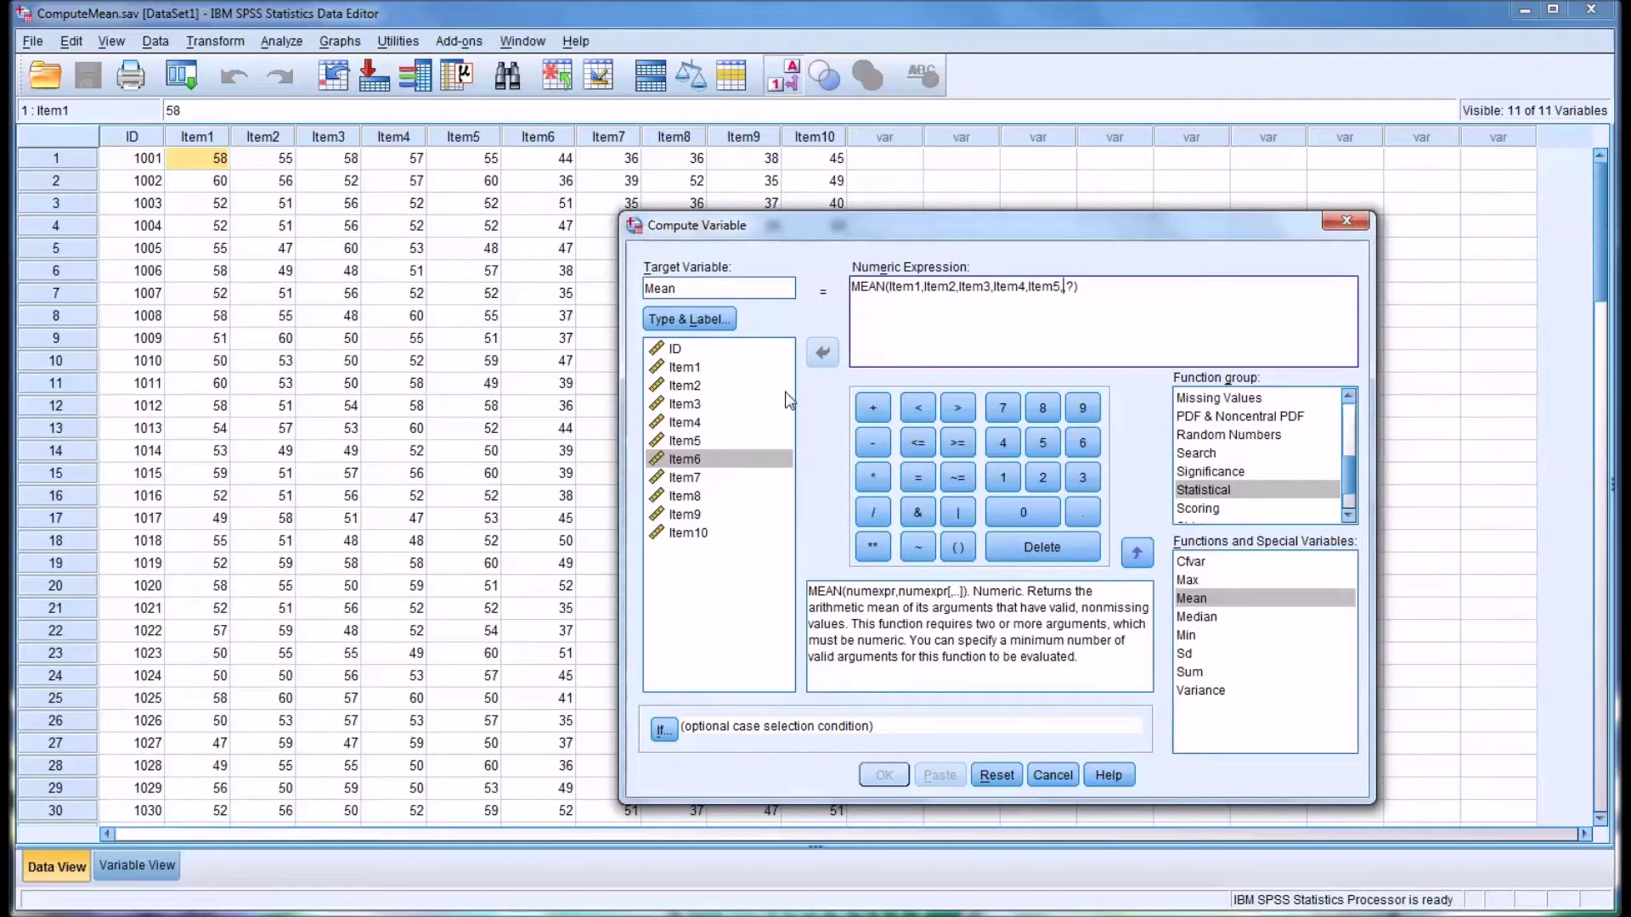
pyautogui.click(739, 457)
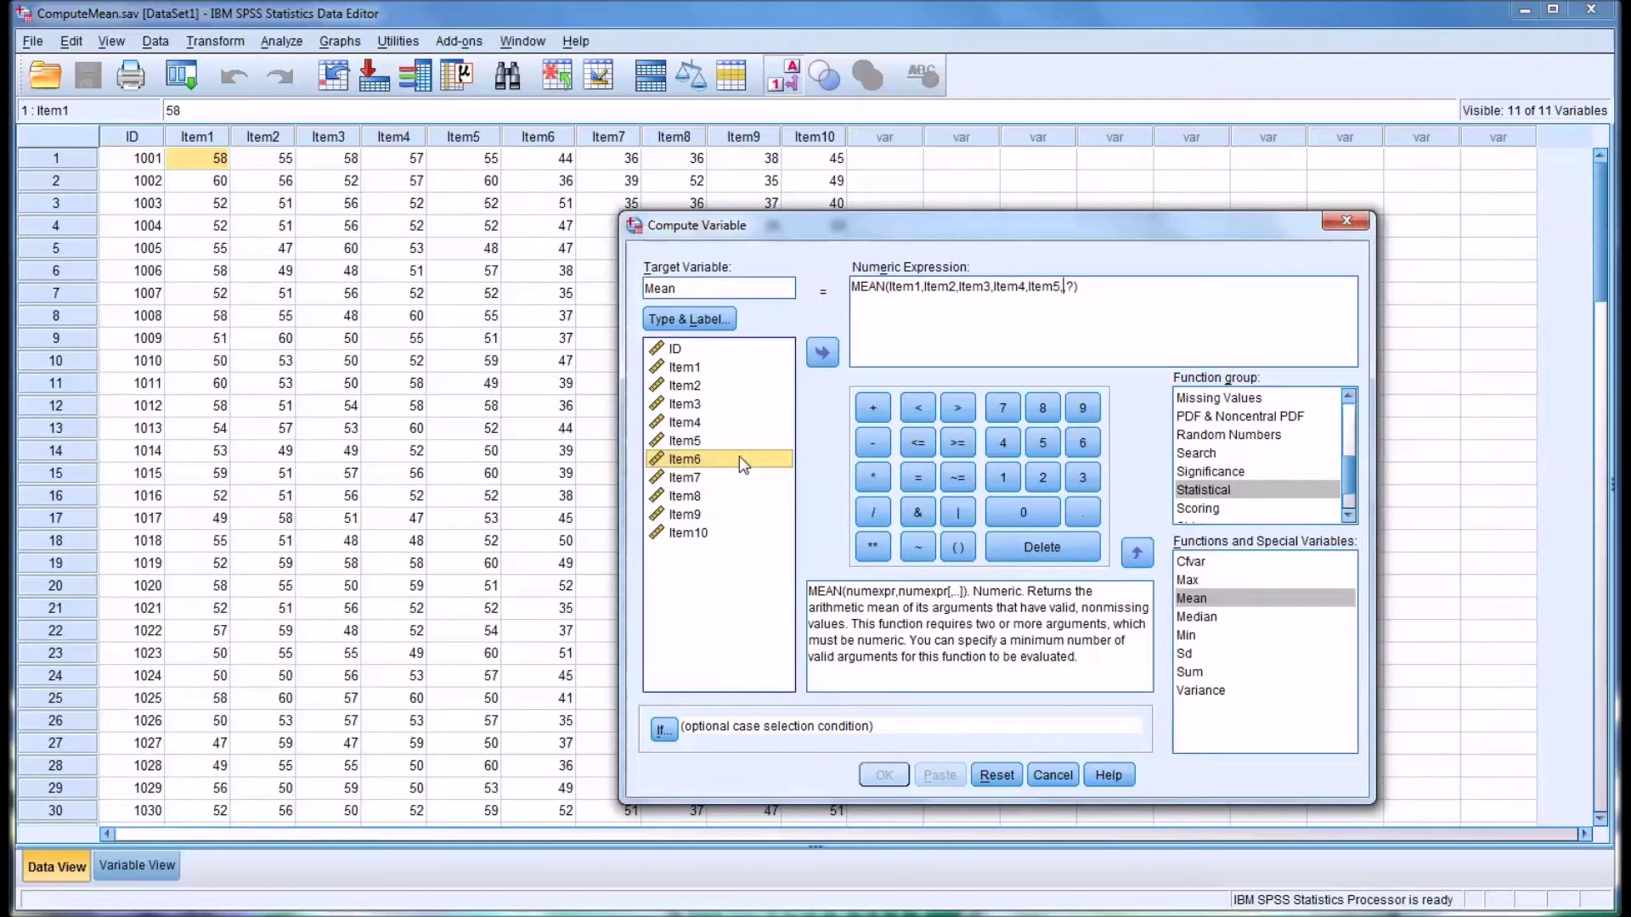
pyautogui.click(817, 364)
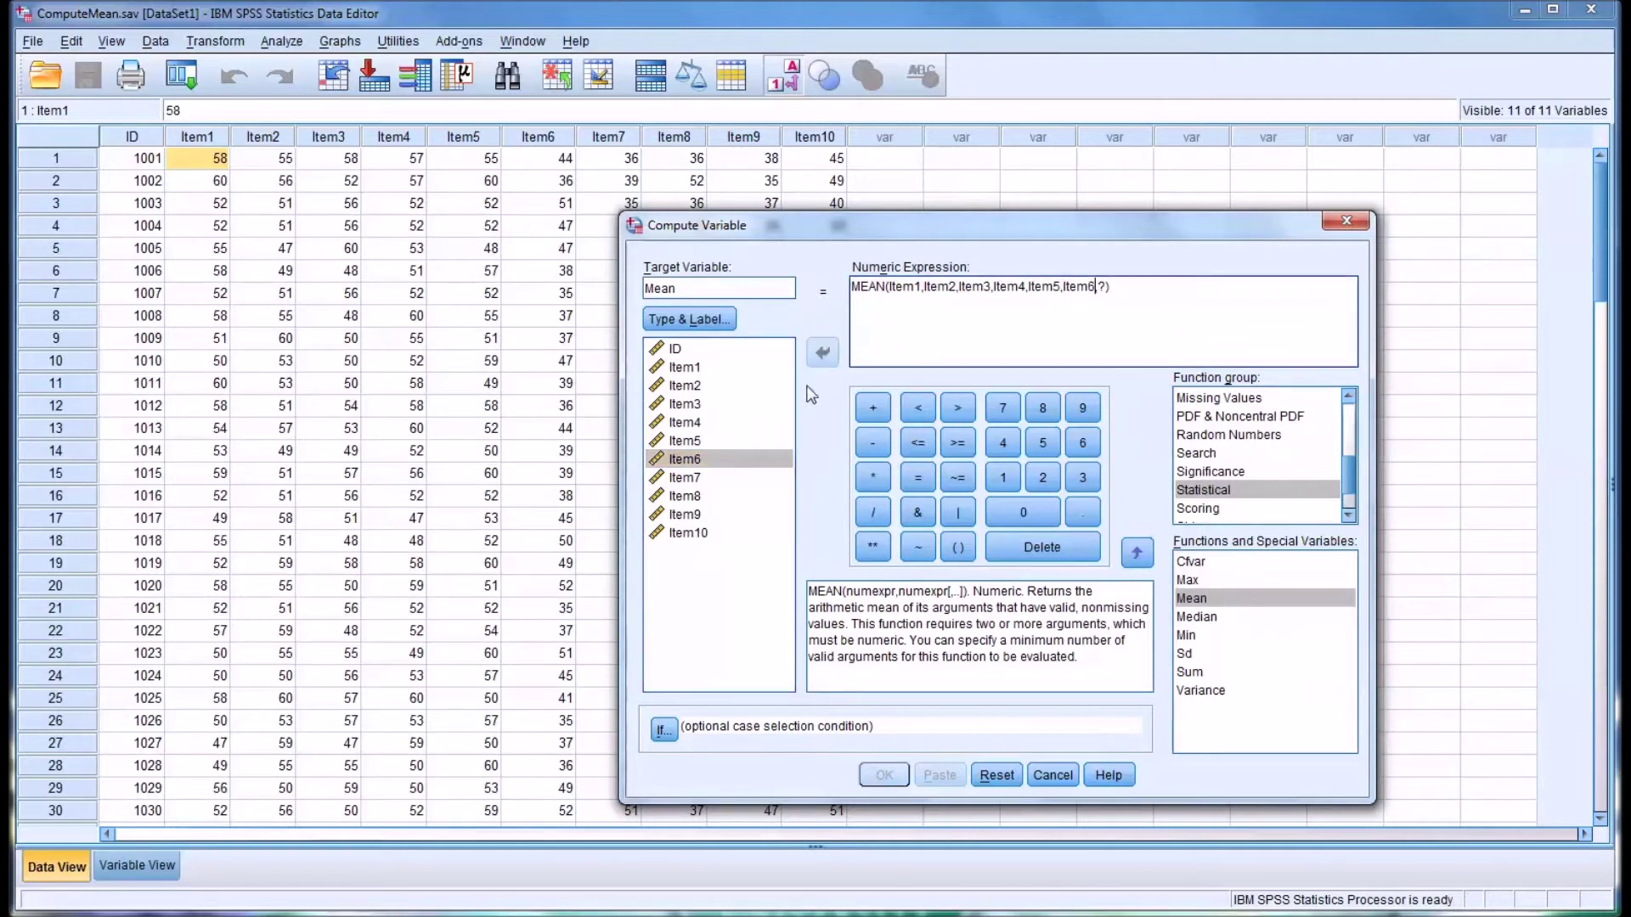
pyautogui.click(703, 477)
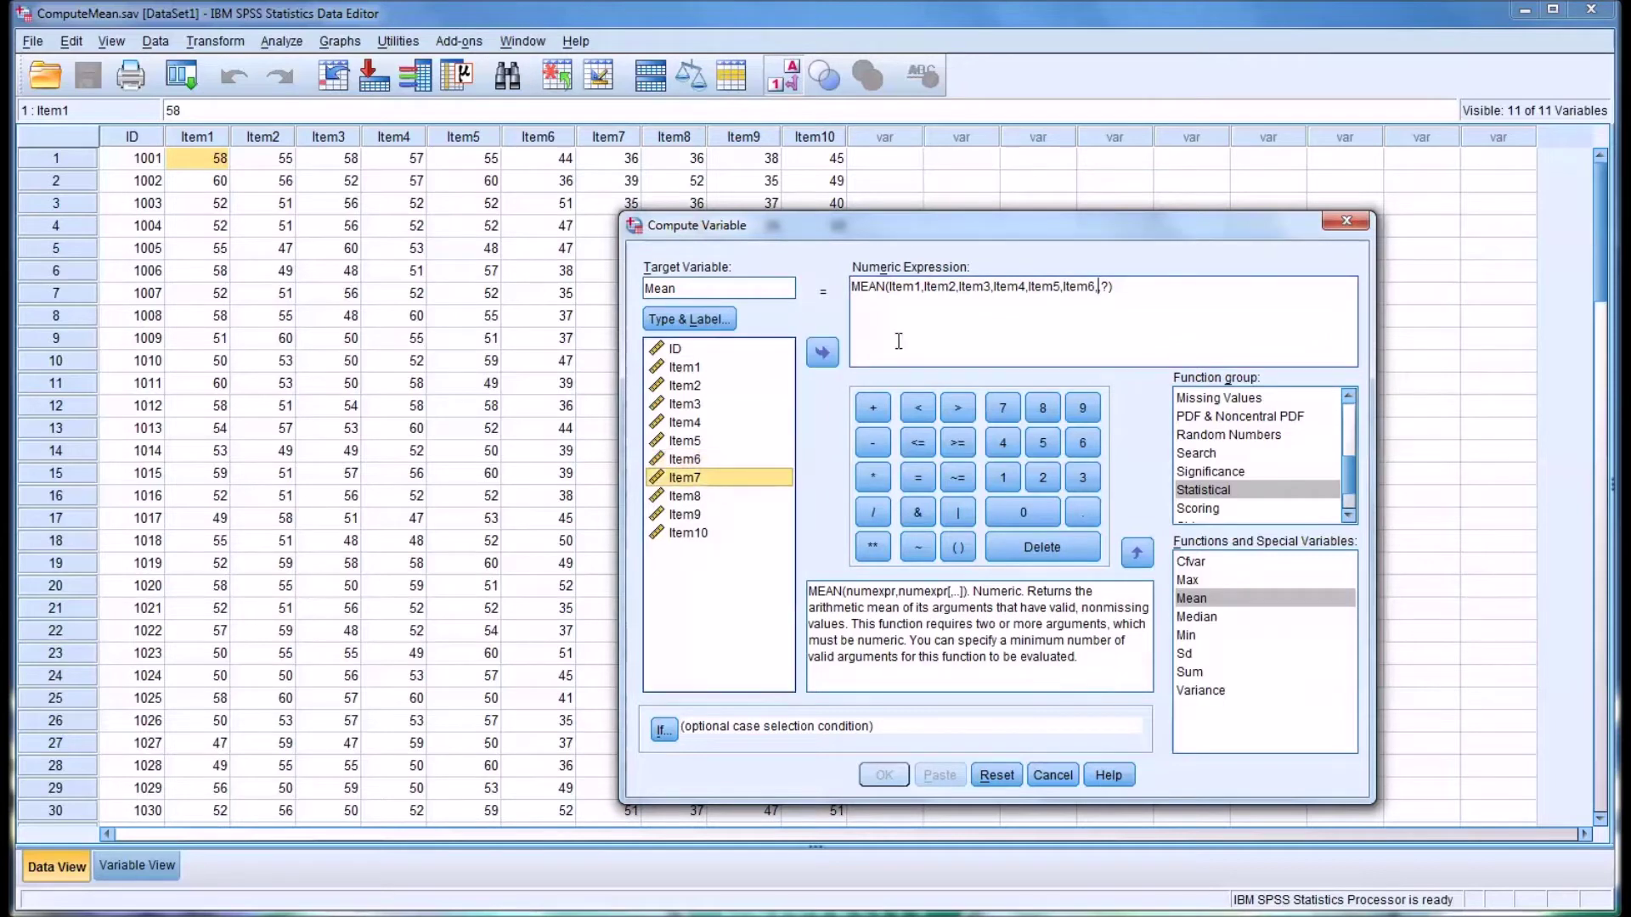
pyautogui.click(820, 356)
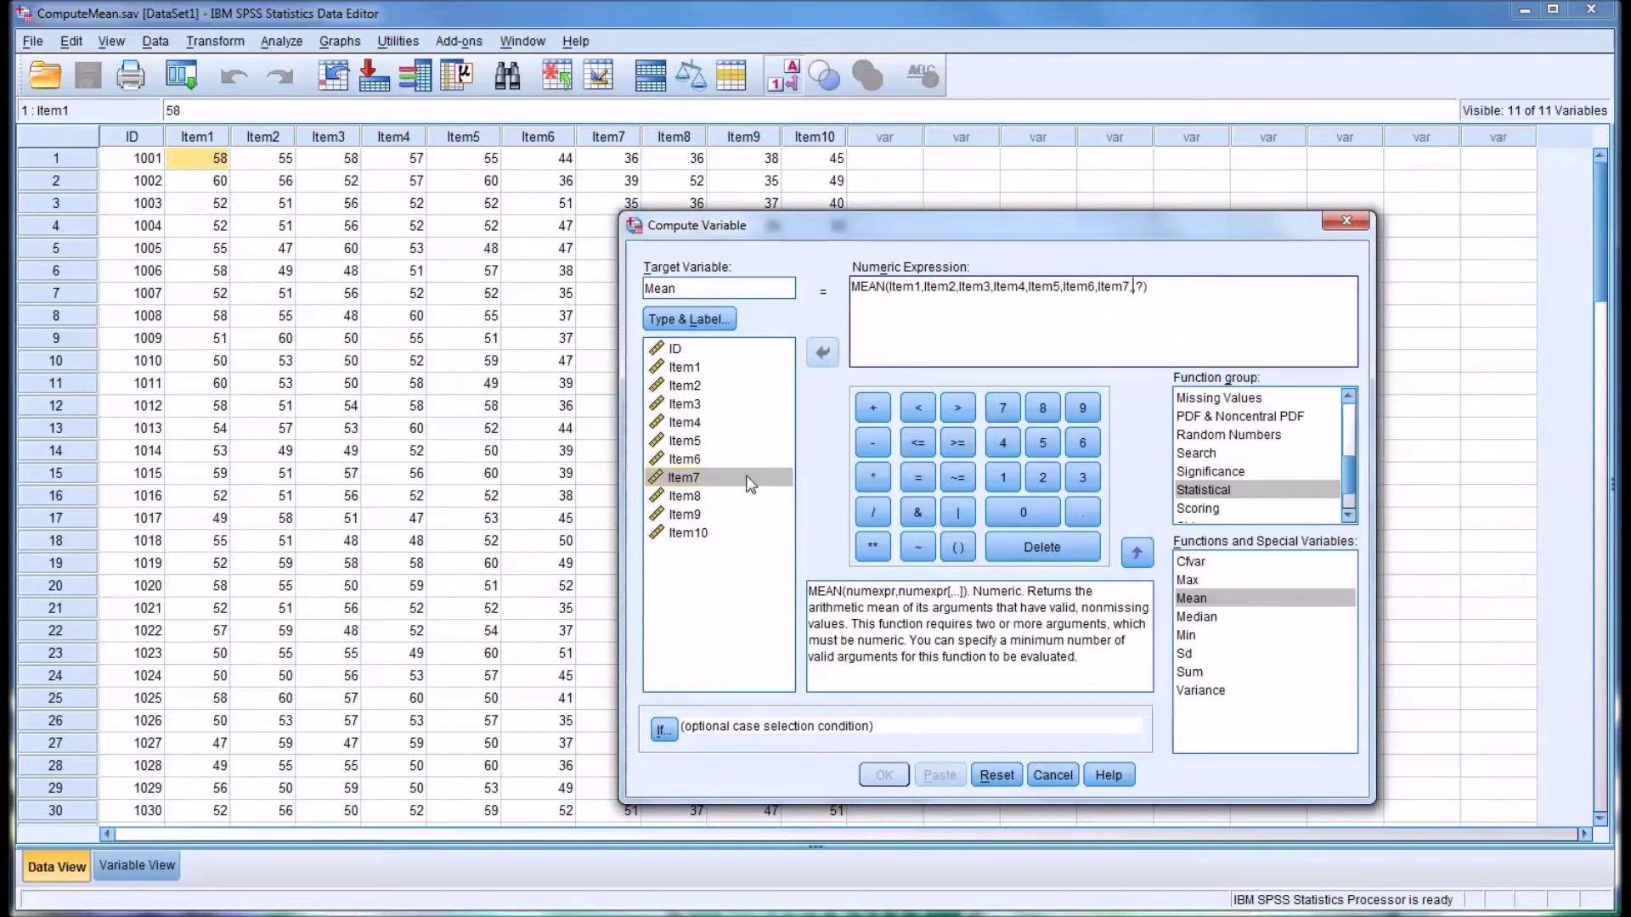
pyautogui.doubleClick(773, 496)
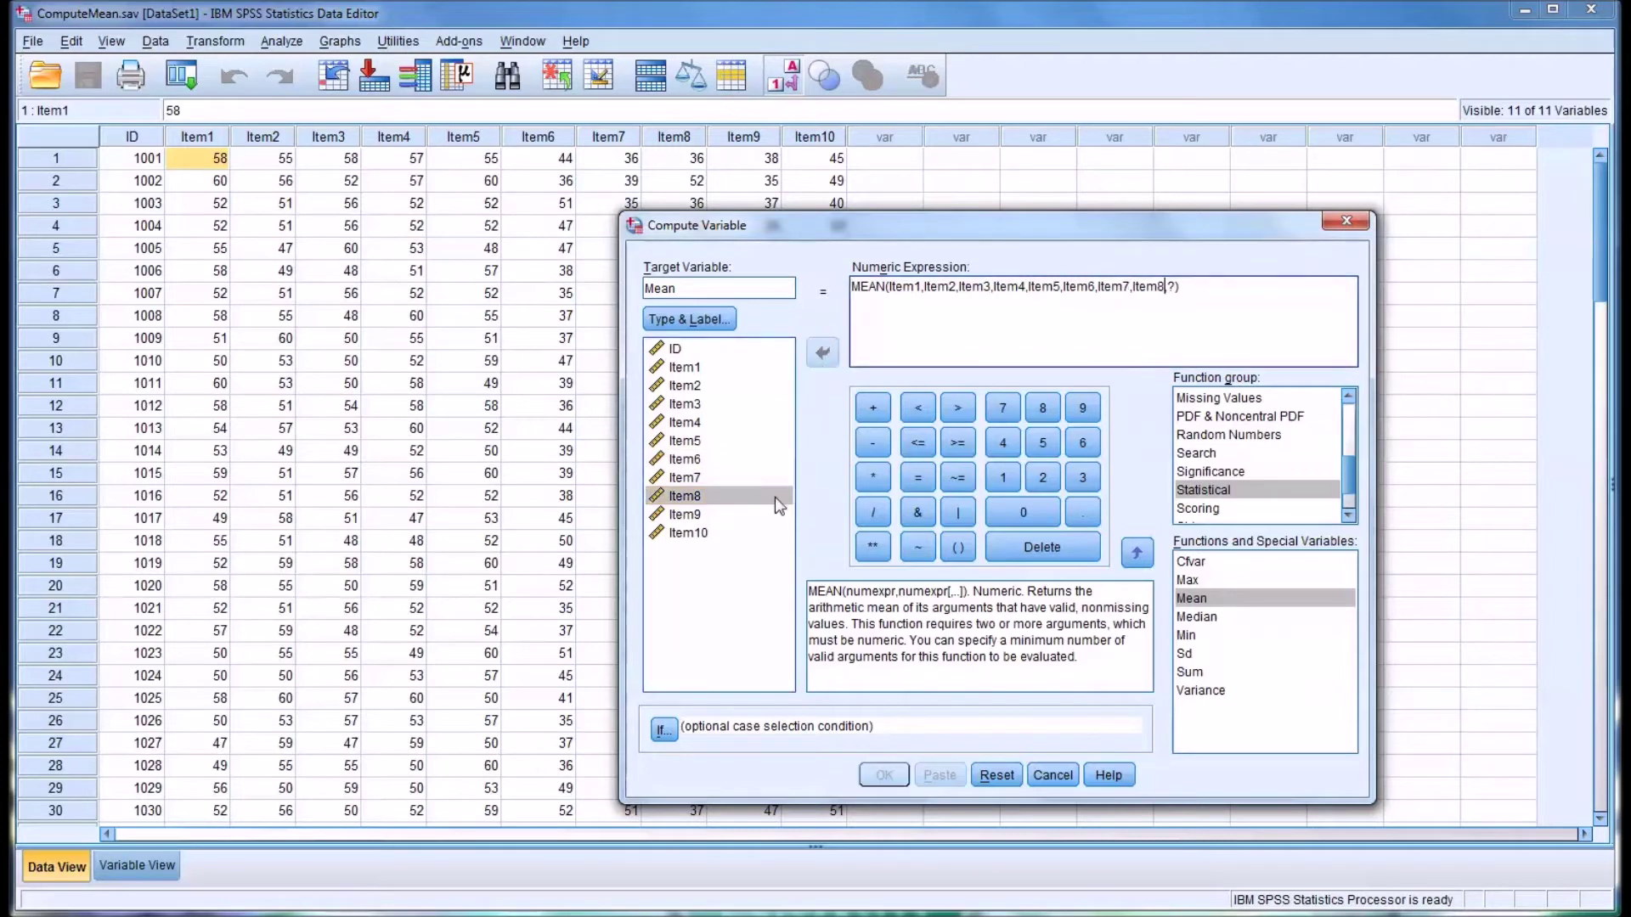
pyautogui.click(729, 514)
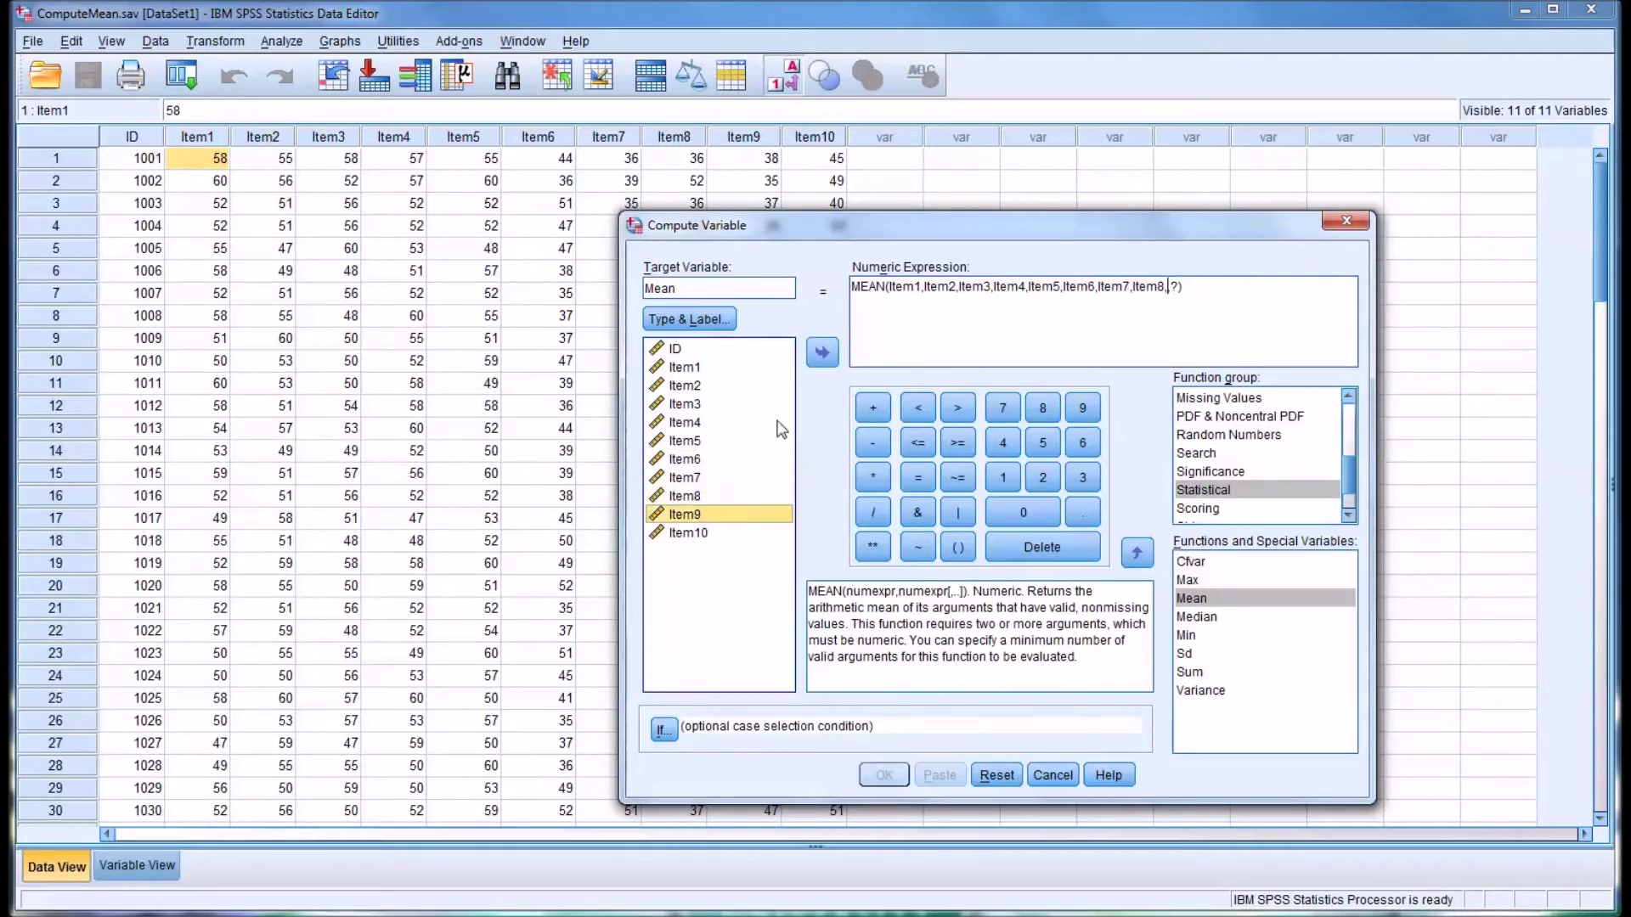
pyautogui.click(822, 353)
pyautogui.click(737, 533)
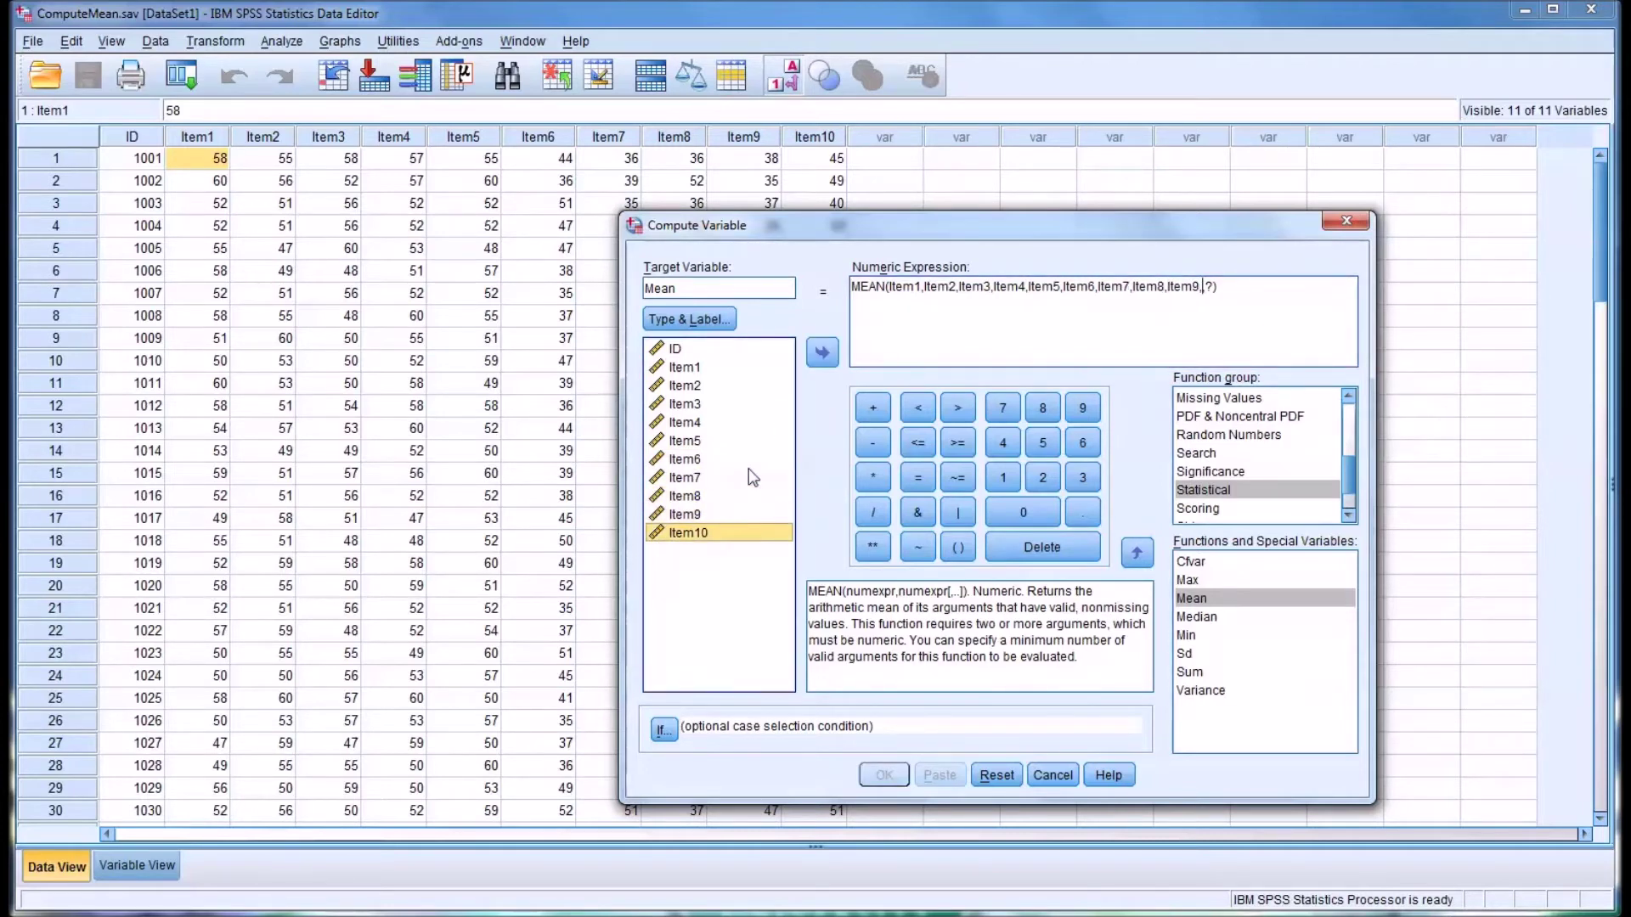
pyautogui.click(826, 361)
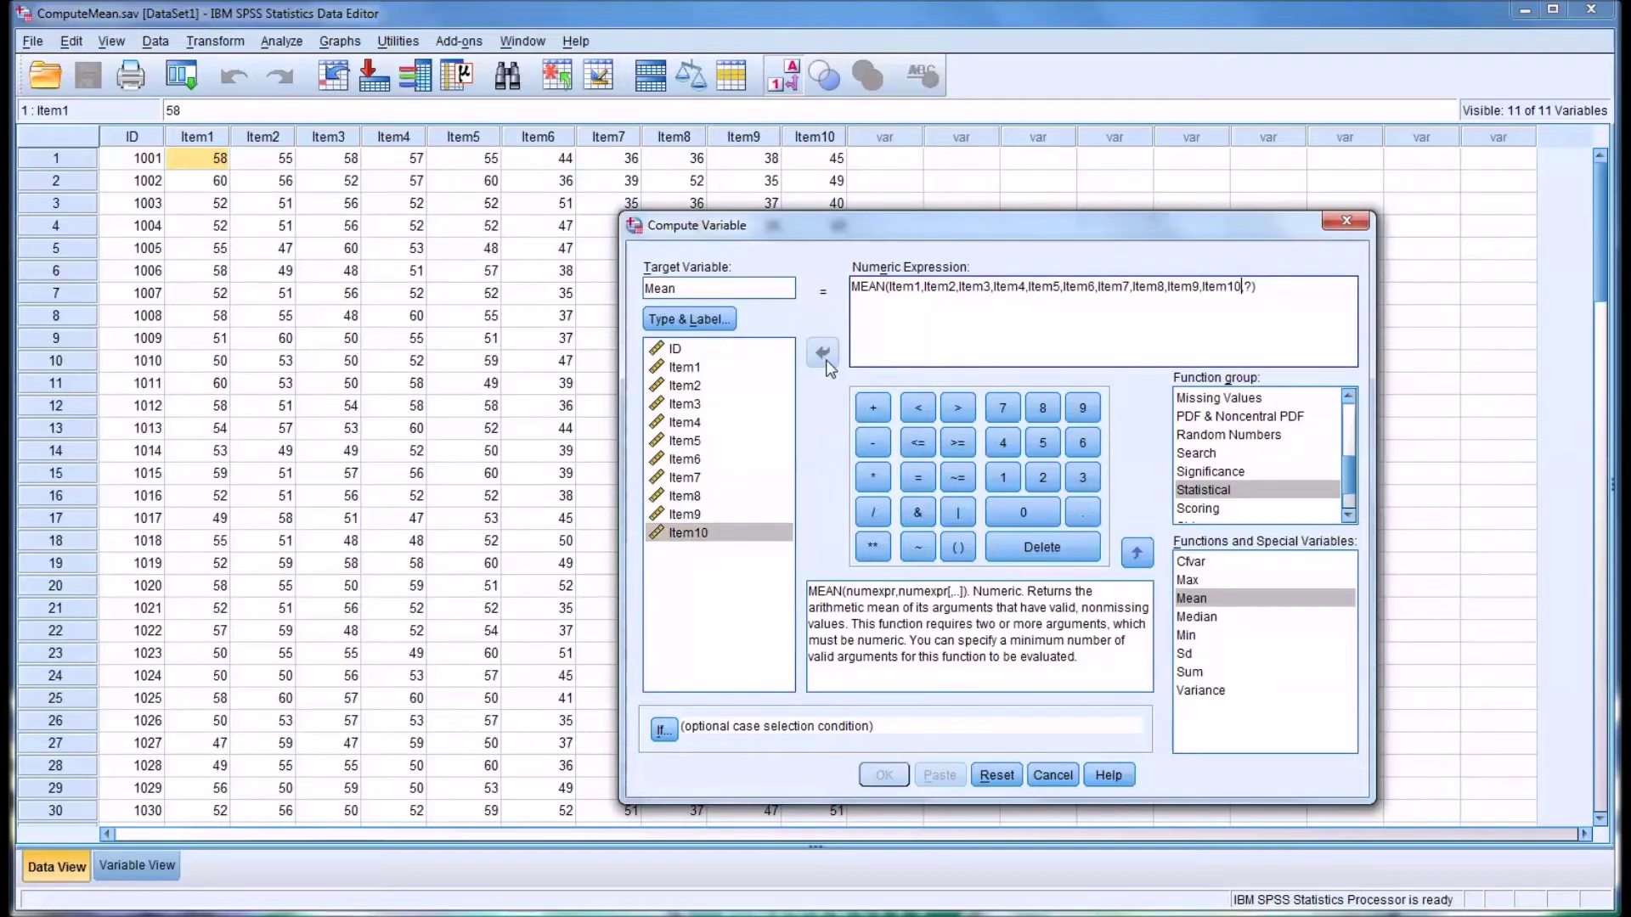
pyautogui.press('Delete')
pyautogui.press('Delete')
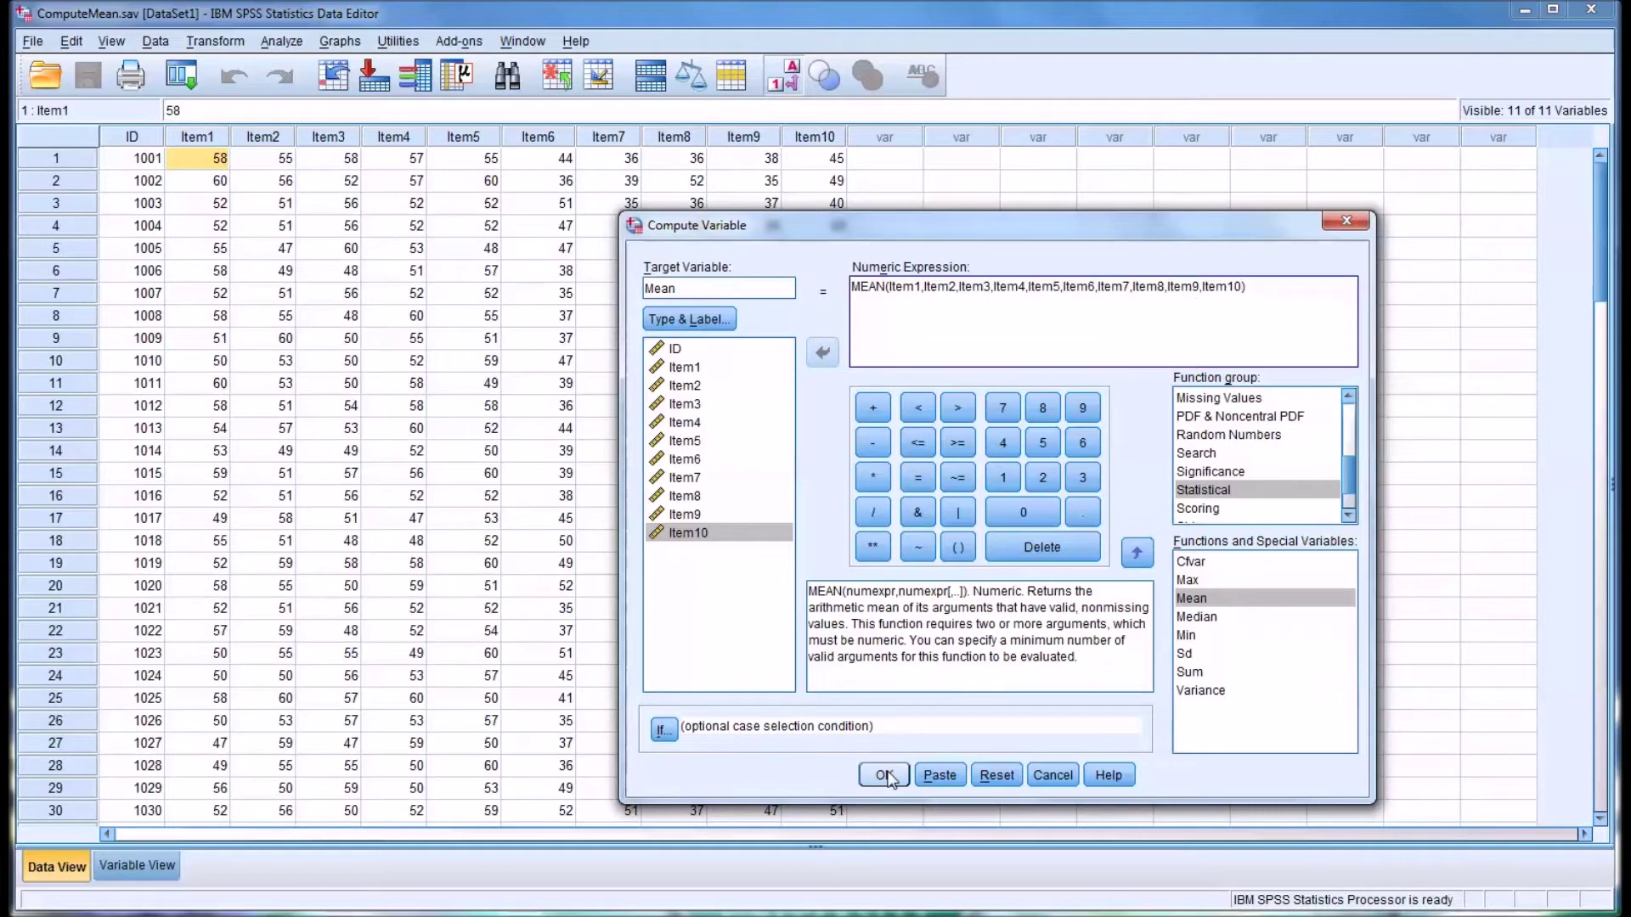
# Run the computation and scroll the Data View to check Mean values, e.g. 48.20 for row 1
pyautogui.click(888, 776)
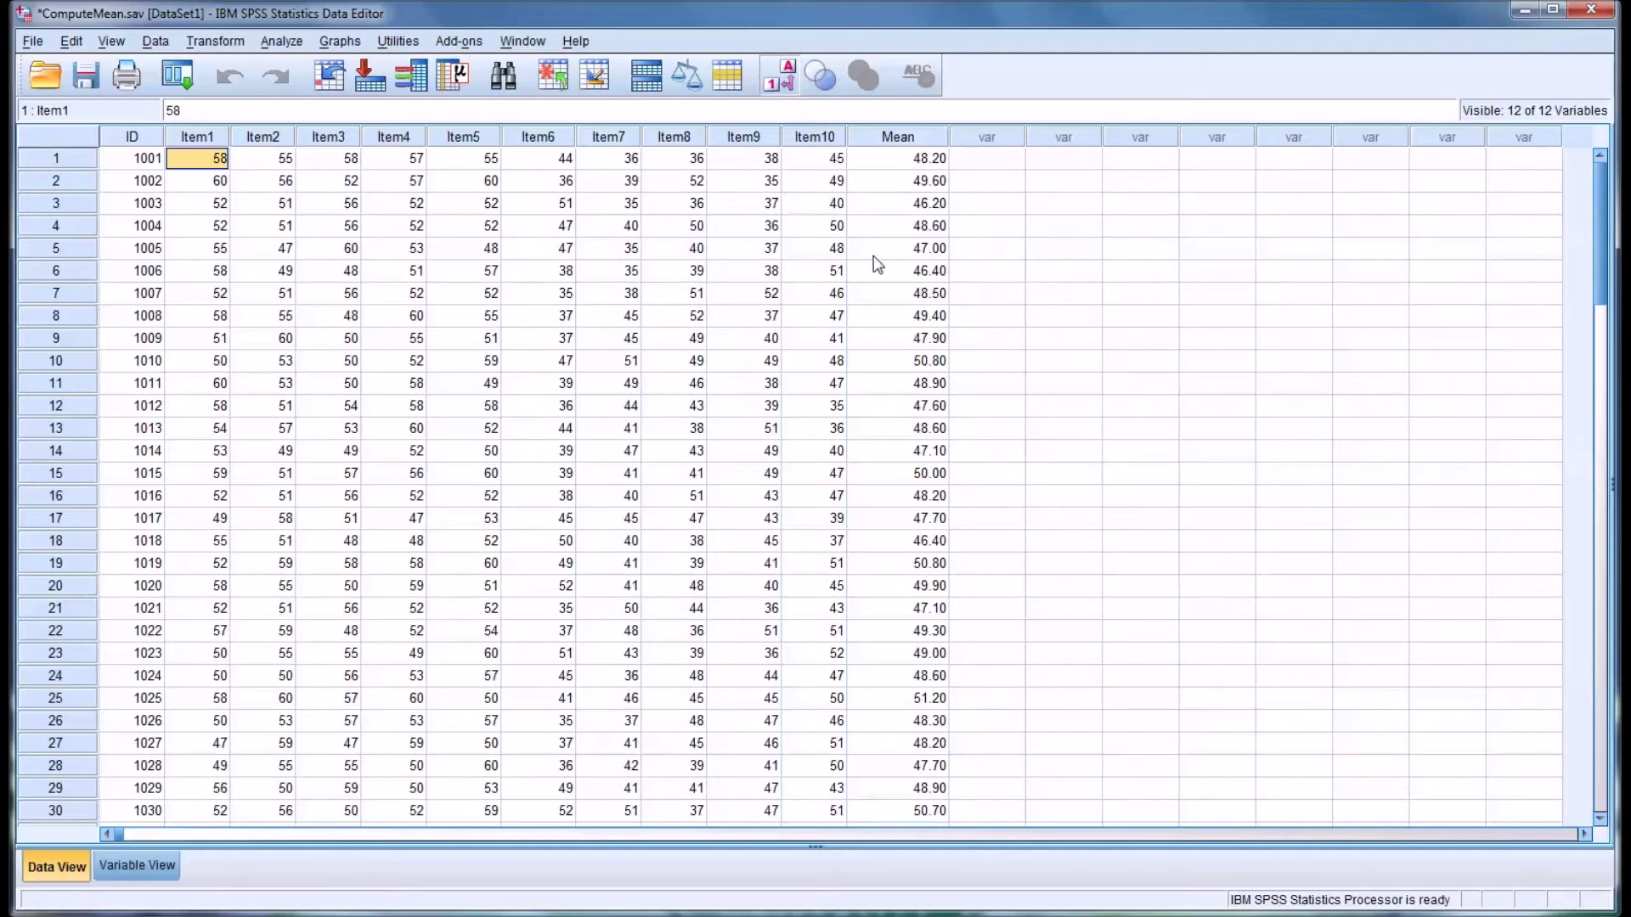
pyautogui.scroll(-9, 901, 283)
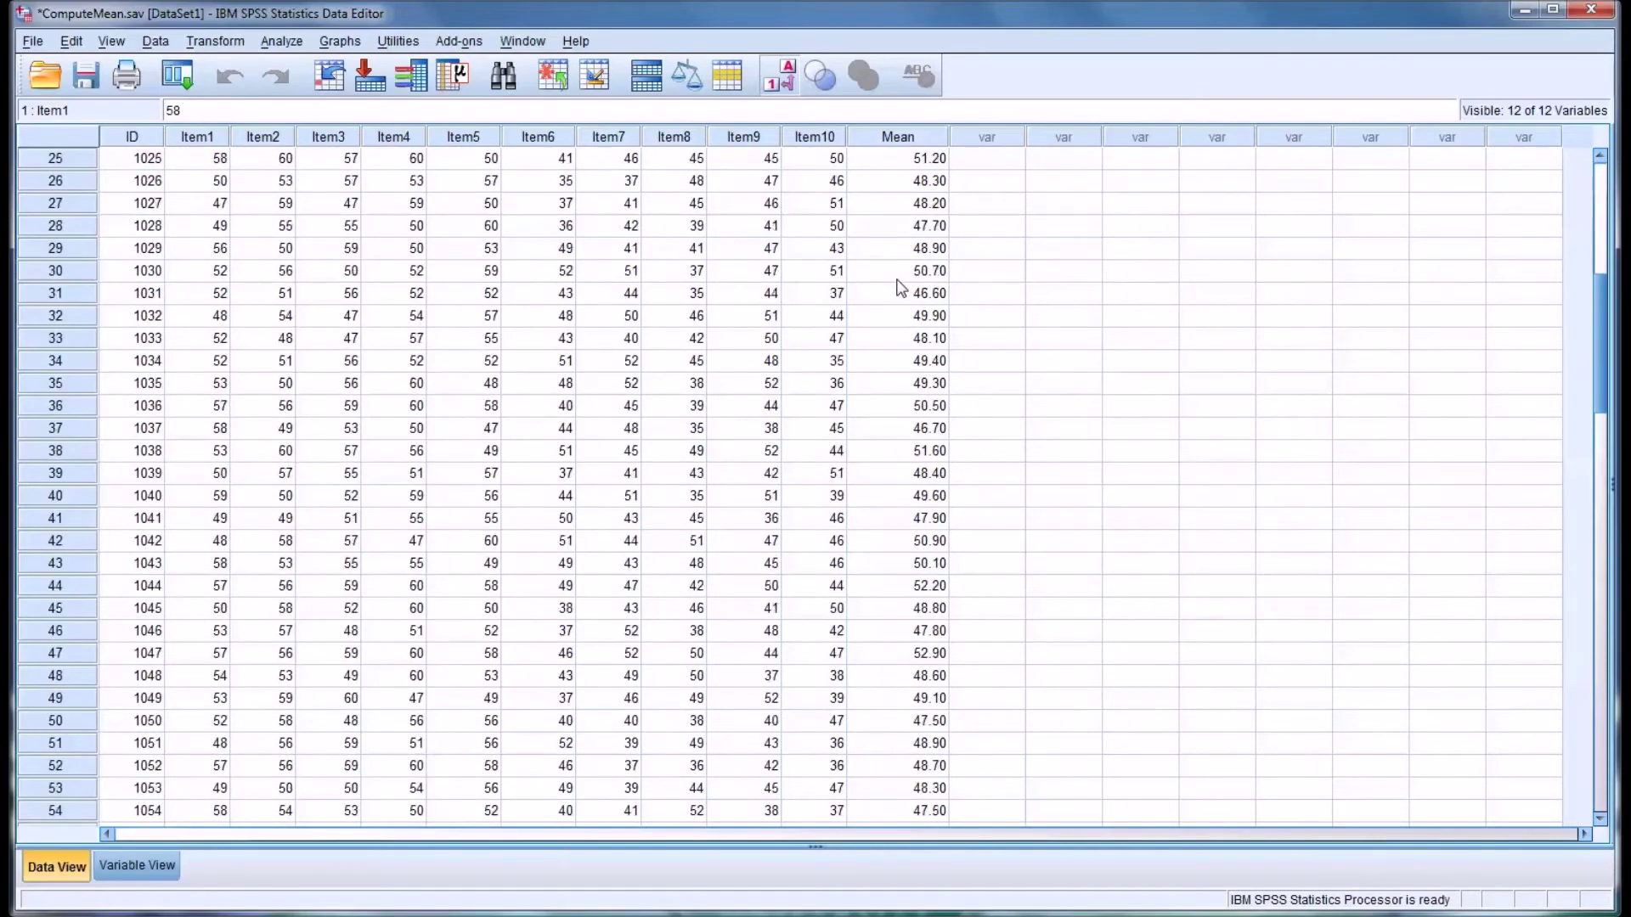
pyautogui.scroll(-12, 901, 287)
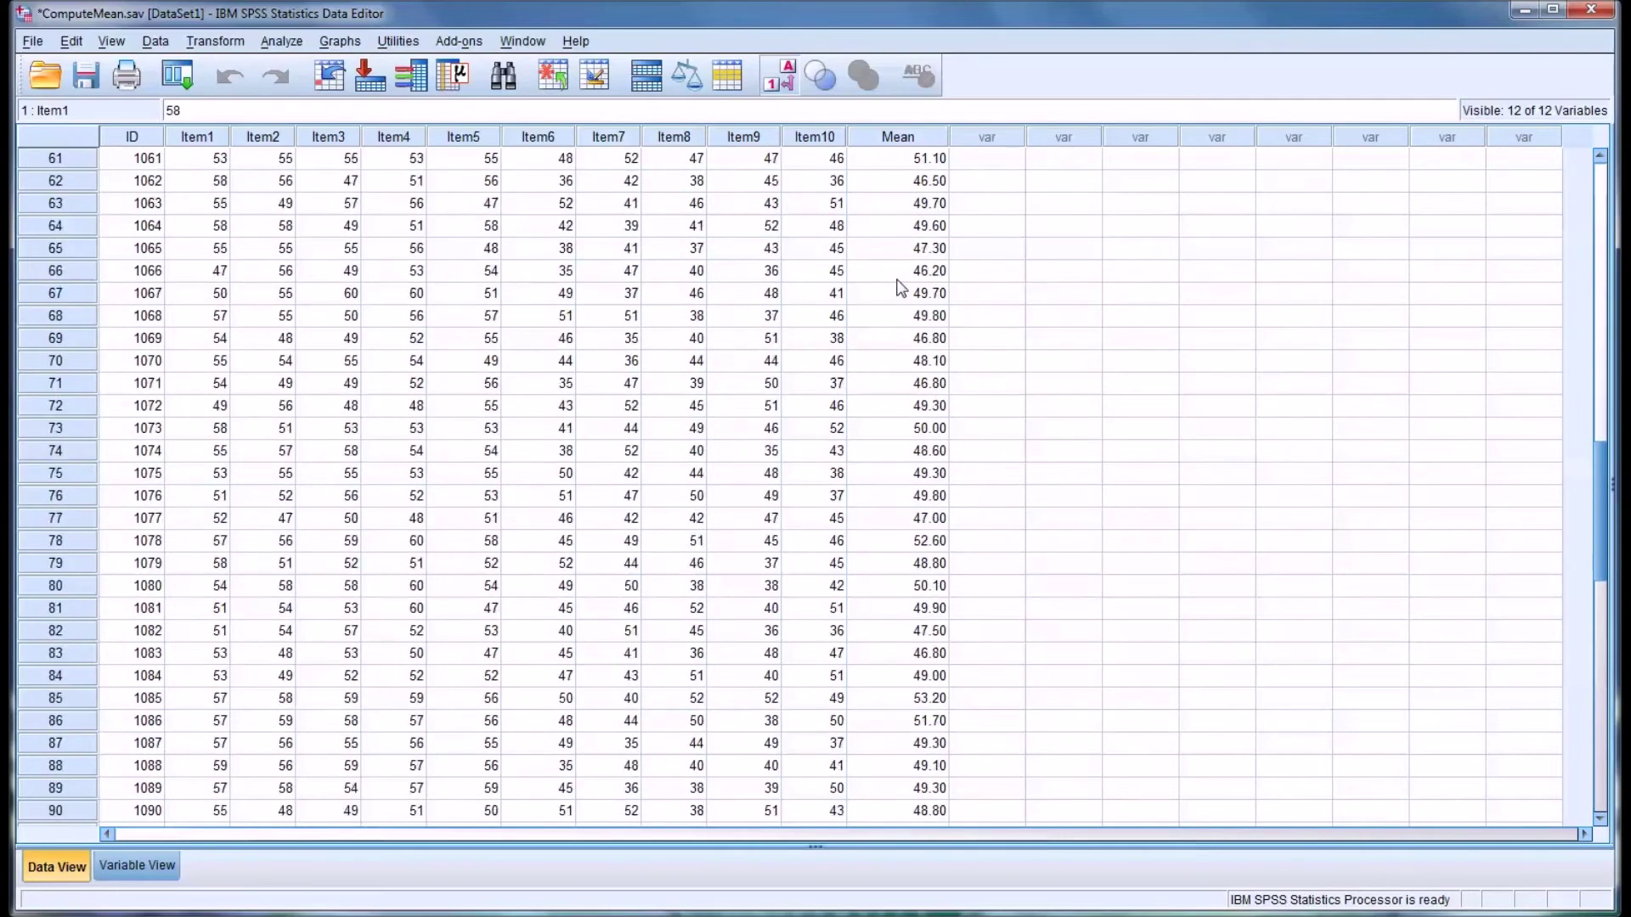
pyautogui.scroll(-4, 901, 287)
pyautogui.scroll(10, 901, 287)
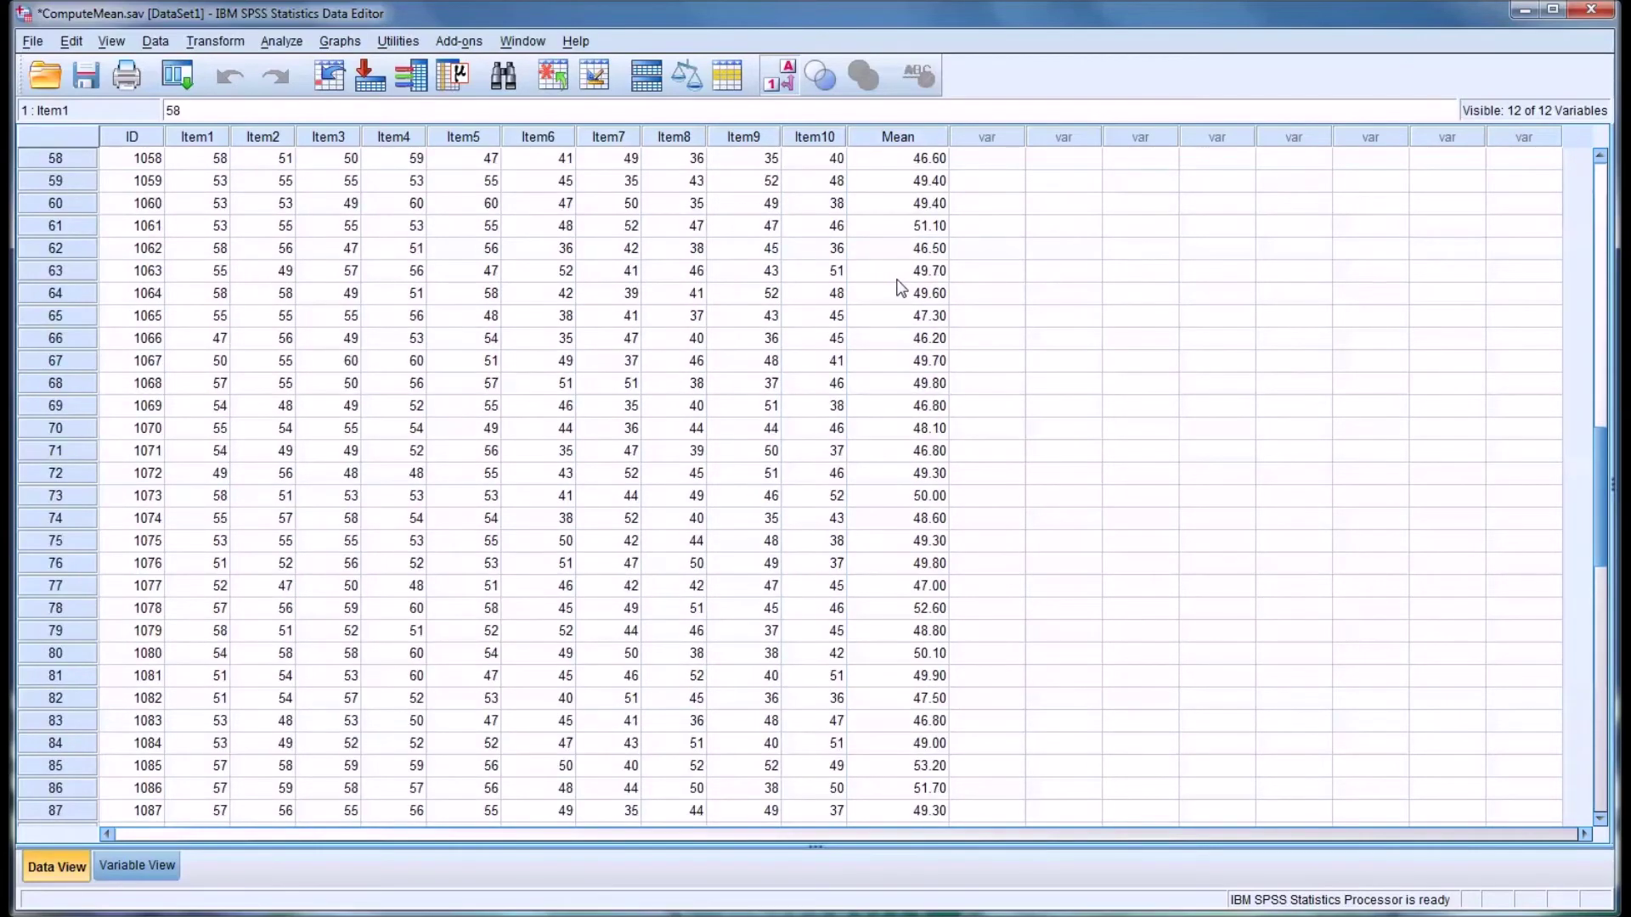
pyautogui.scroll(15, 901, 289)
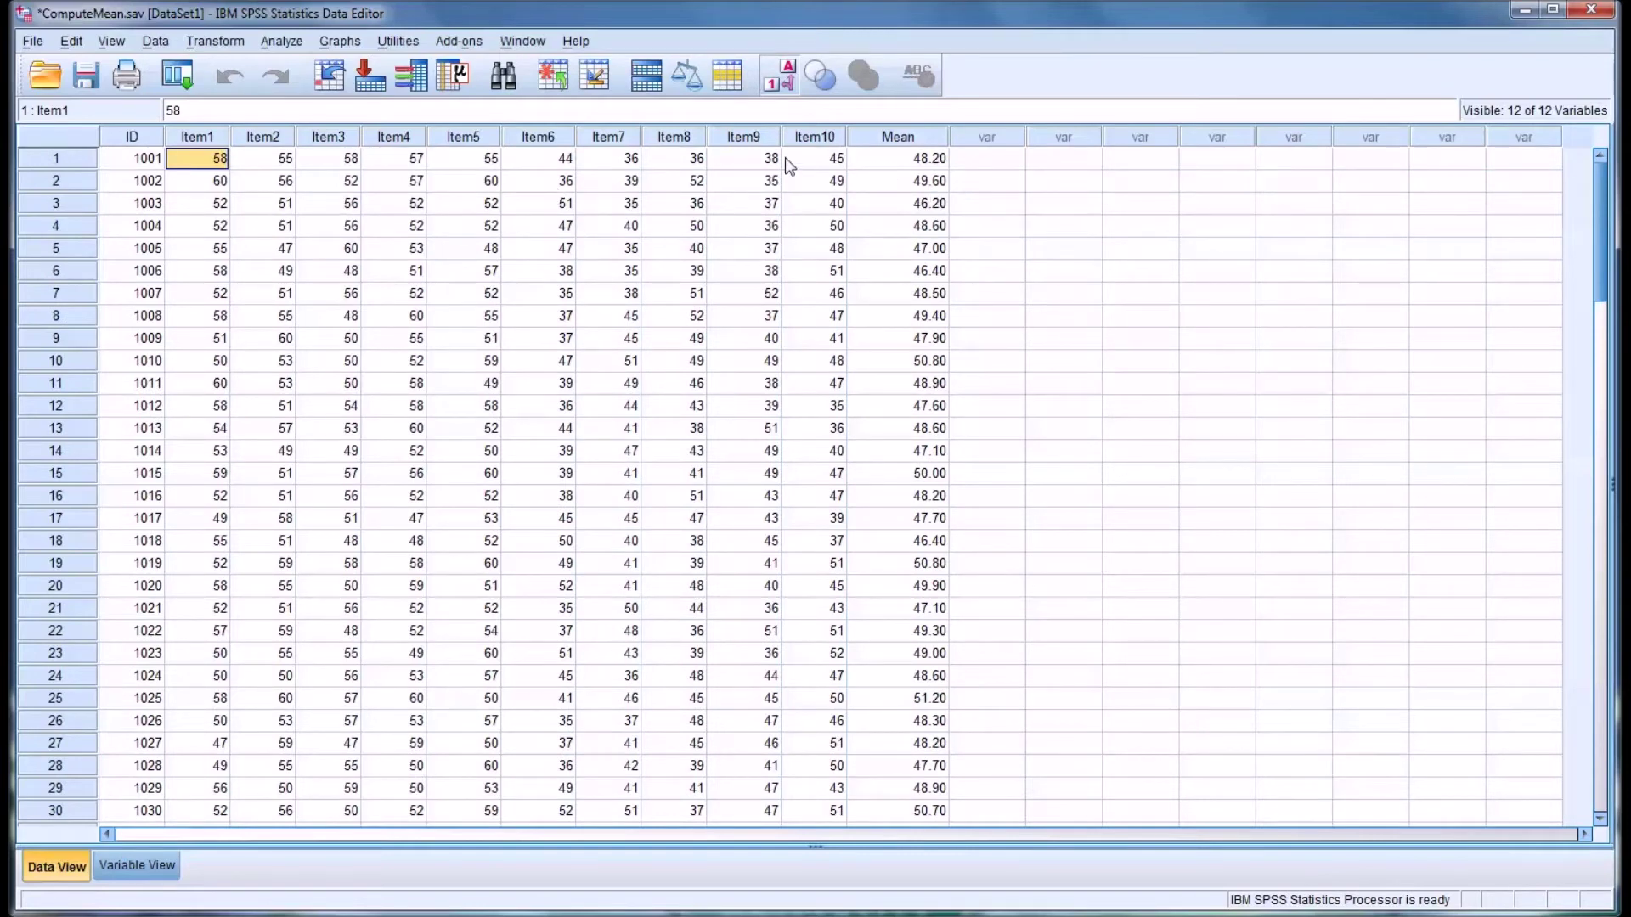
# Reopen Compute Variable and delete the entire previous MEAN expression
pyautogui.click(213, 43)
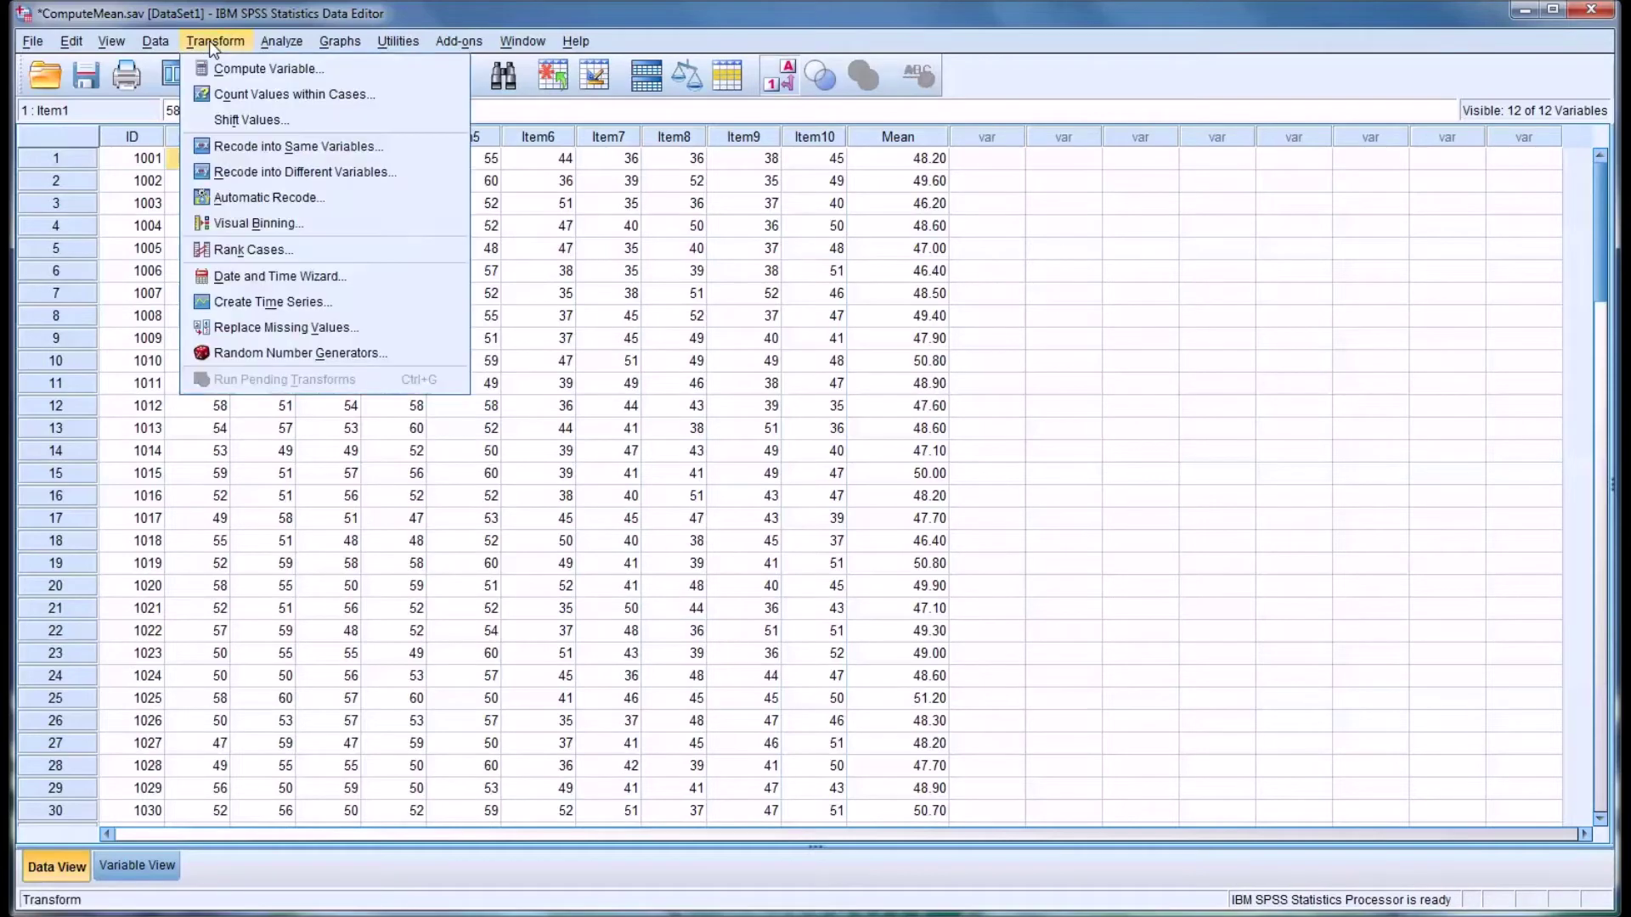
pyautogui.click(240, 70)
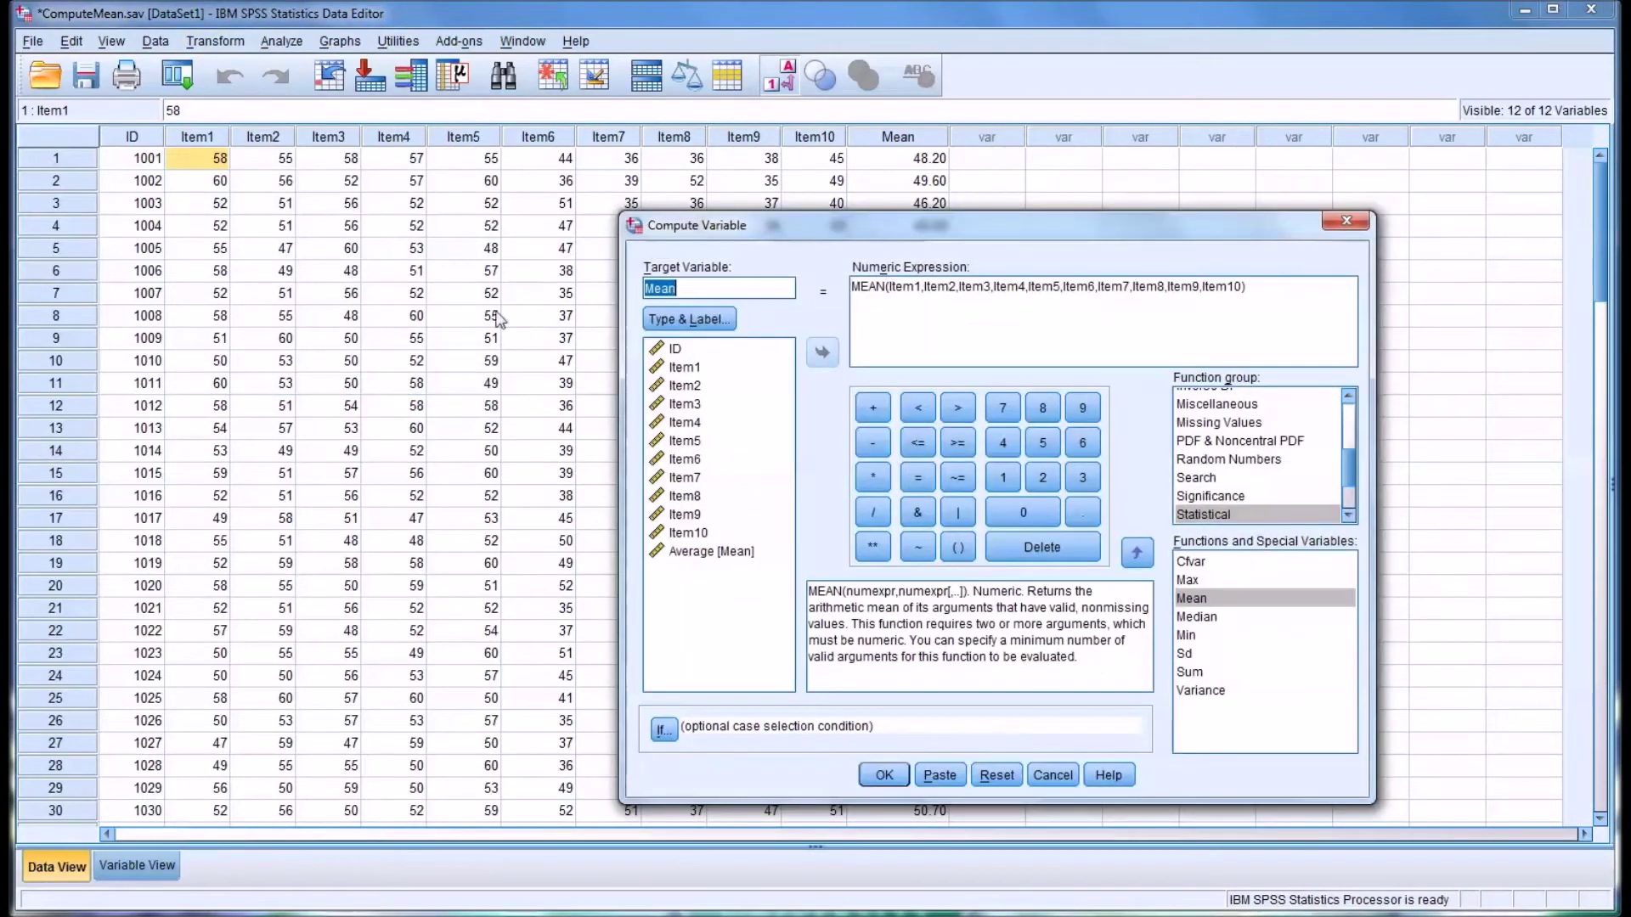
pyautogui.click(1252, 289)
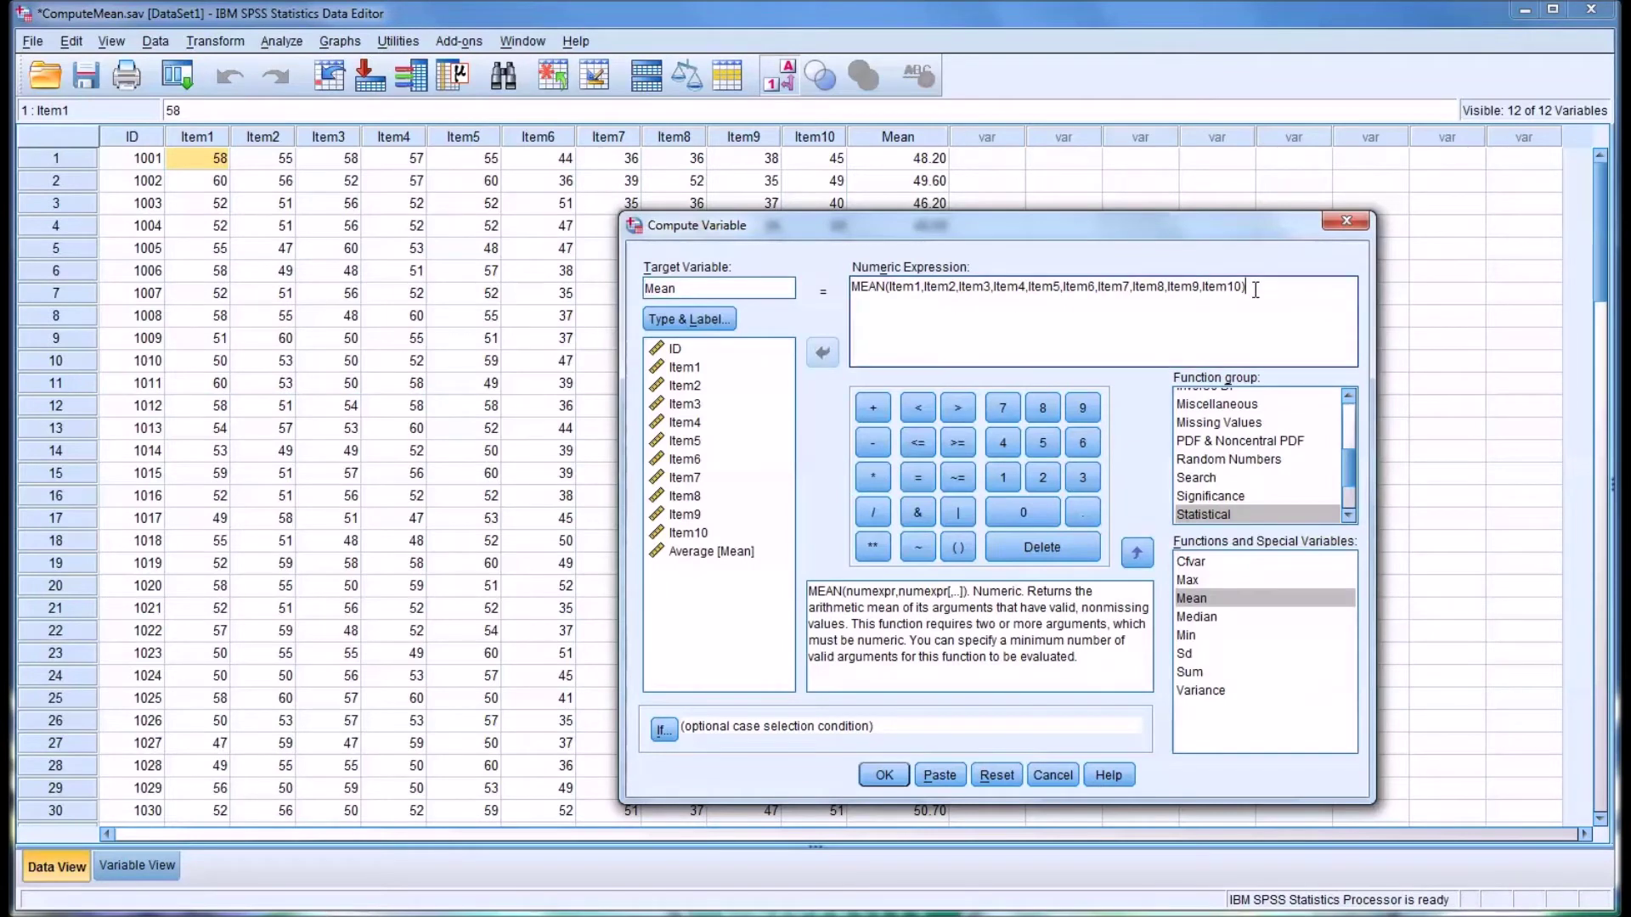
pyautogui.keyDown('shift'); pyautogui.click(892, 293); pyautogui.keyUp('shift')
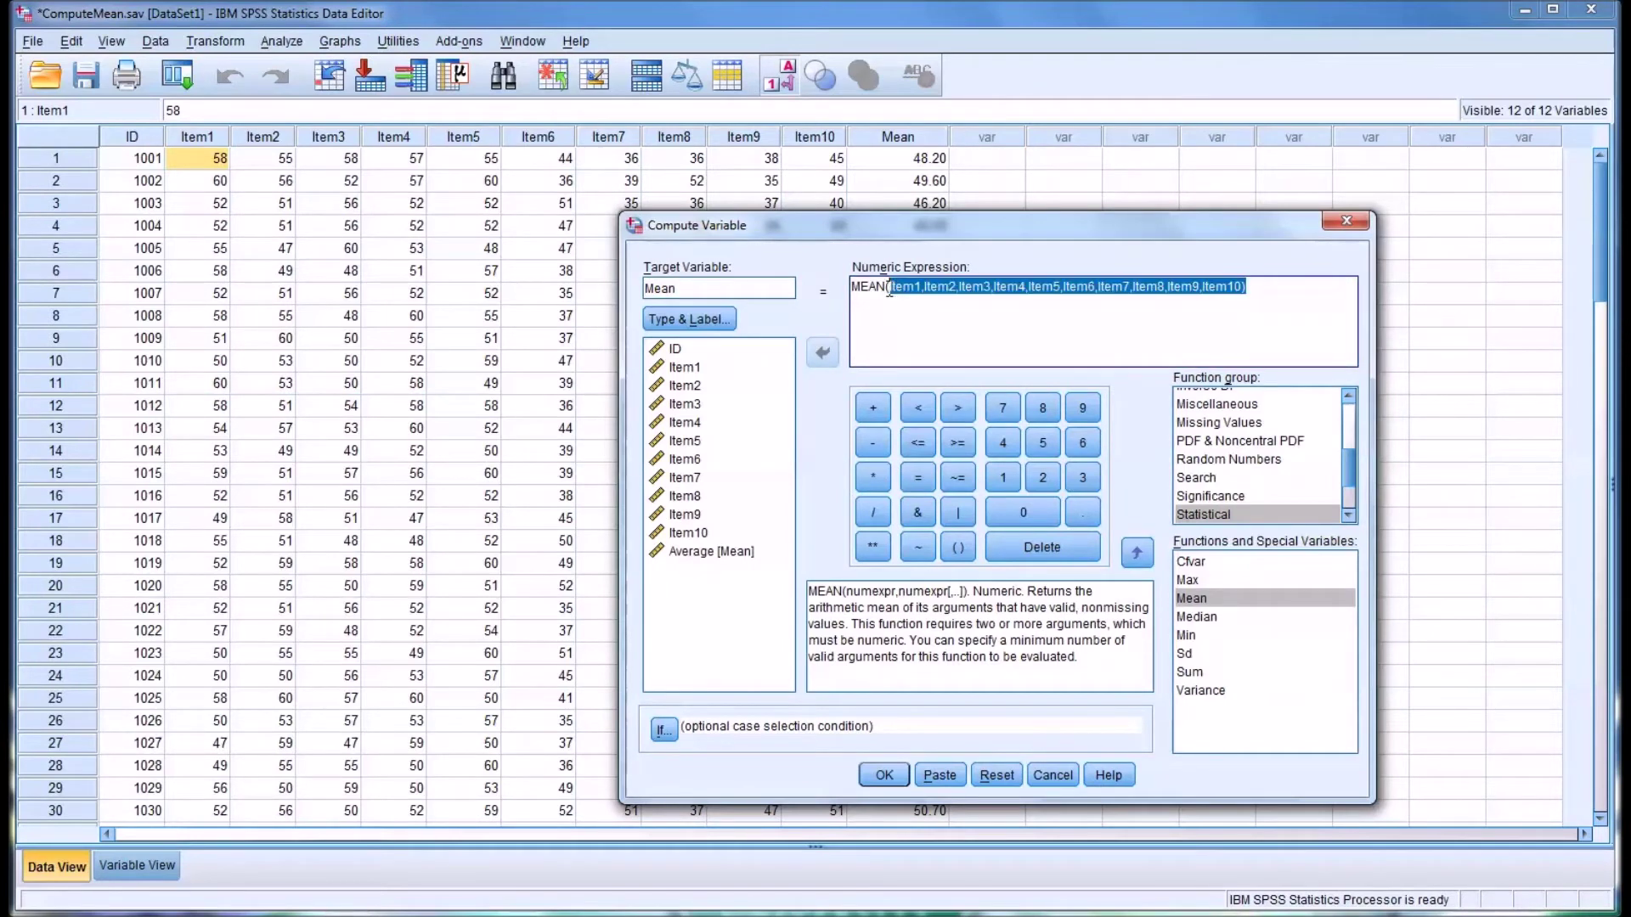
pyautogui.keyDown('shift'); pyautogui.click(887, 290); pyautogui.keyUp('shift')
pyautogui.click(952, 332)
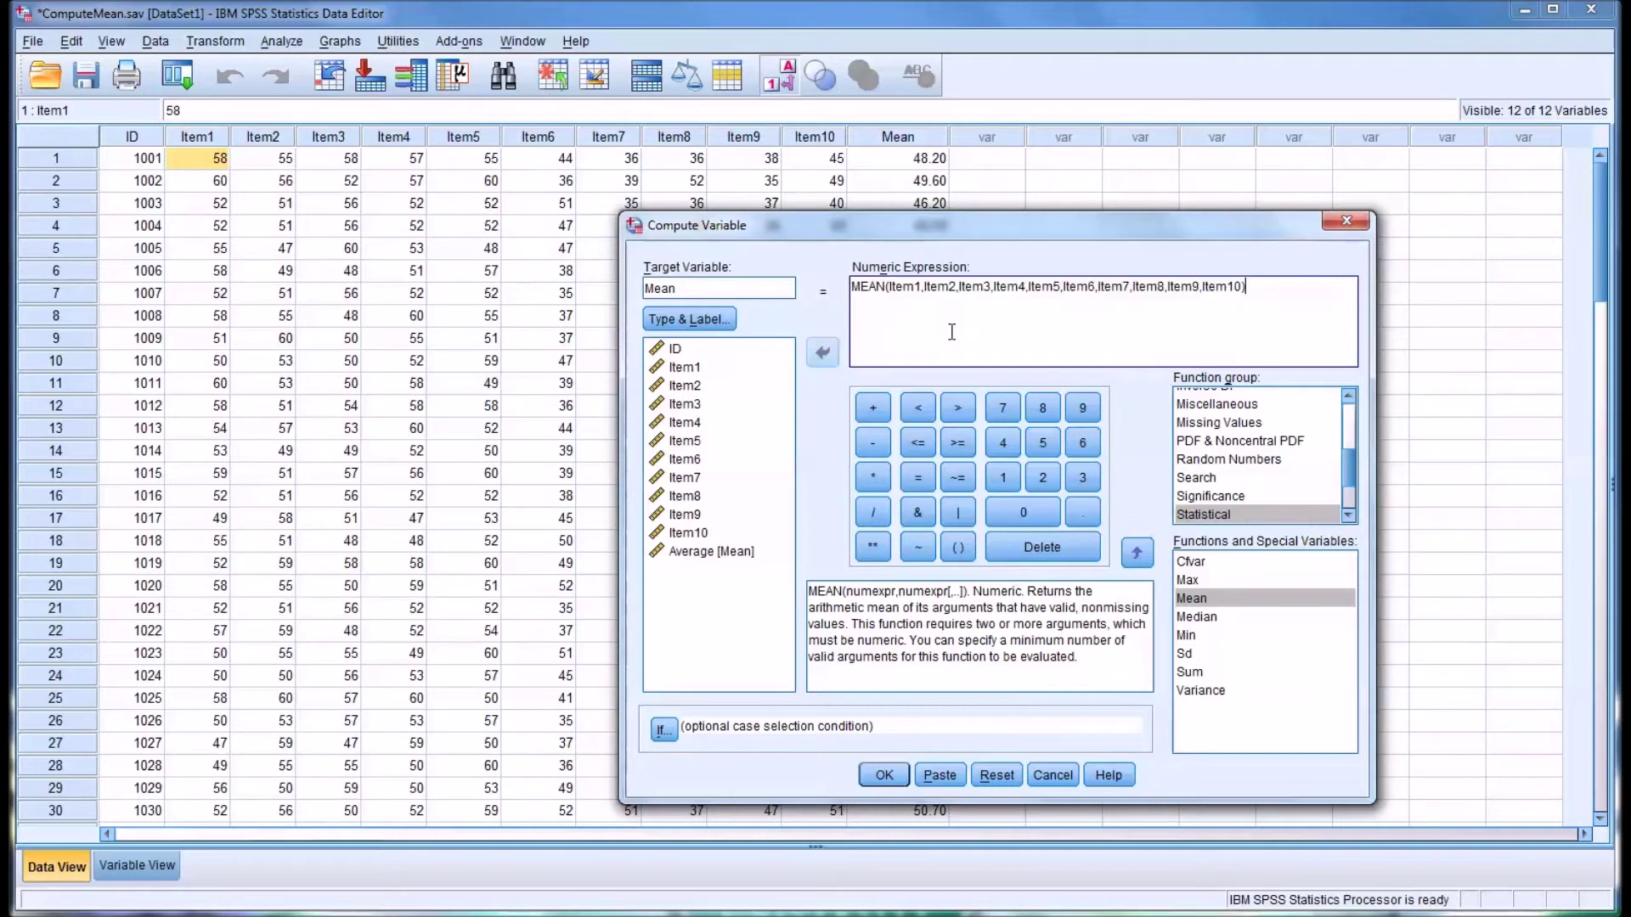
pyautogui.moveTo(1247, 290); pyautogui.dragTo(851, 290)
pyautogui.hotkey('ctrl', 'c')
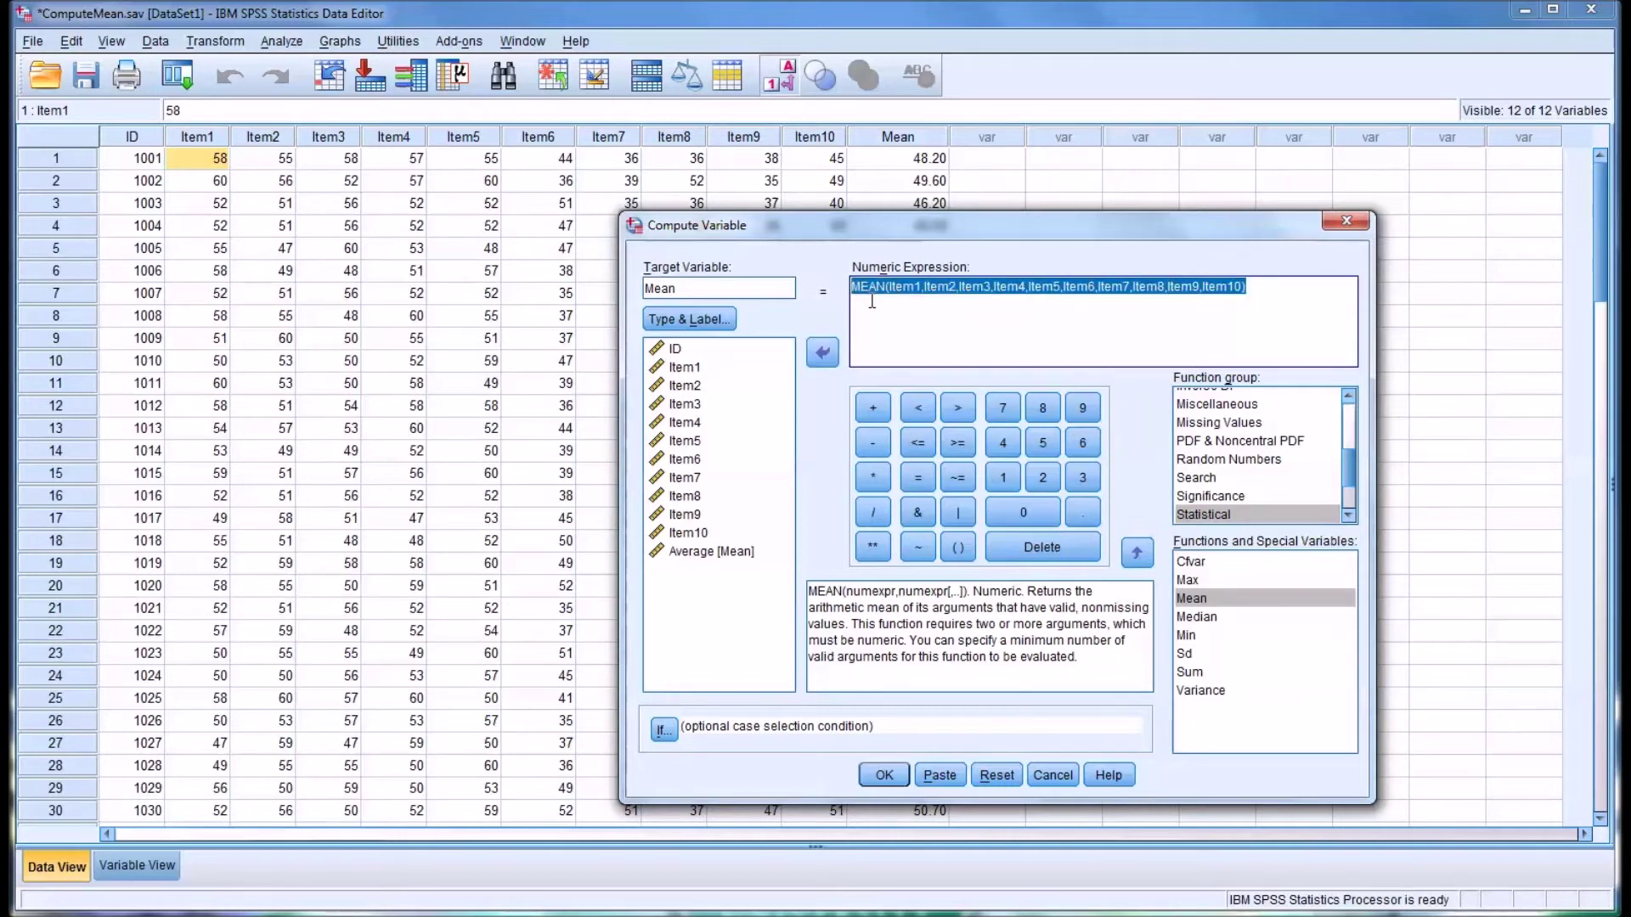
pyautogui.press('Delete')
pyautogui.click(663, 288)
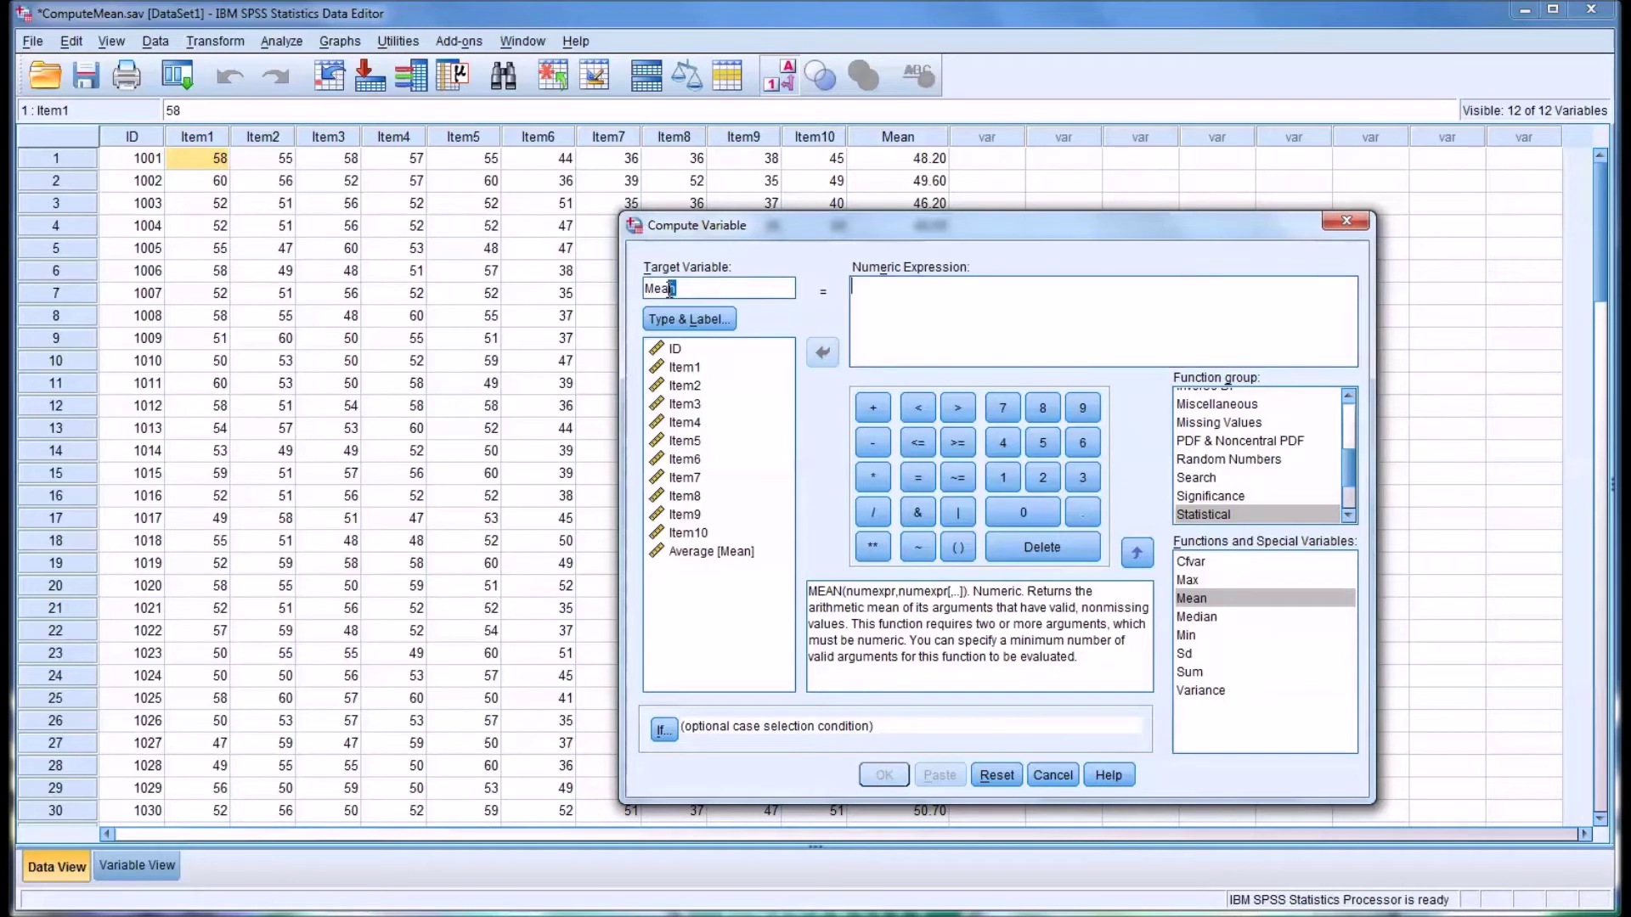
# Rename the target to Median and label it with its own expression
pyautogui.moveTo(677, 289); pyautogui.dragTo(664, 292)
pyautogui.press('BackSpace')
pyautogui.click(690, 320)
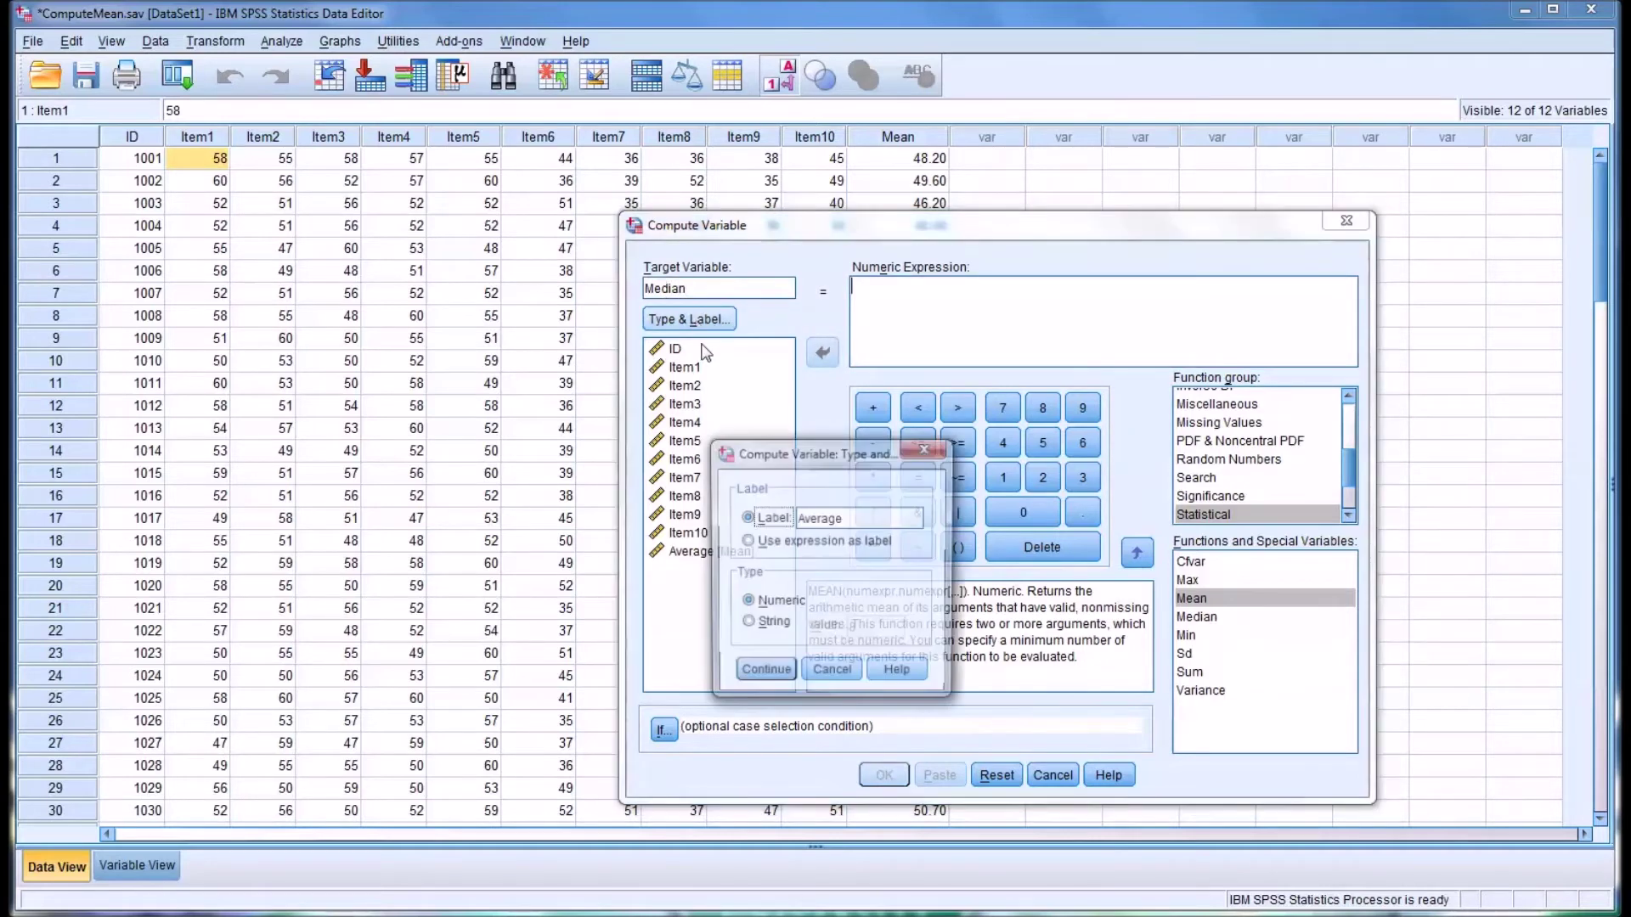
pyautogui.click(747, 541)
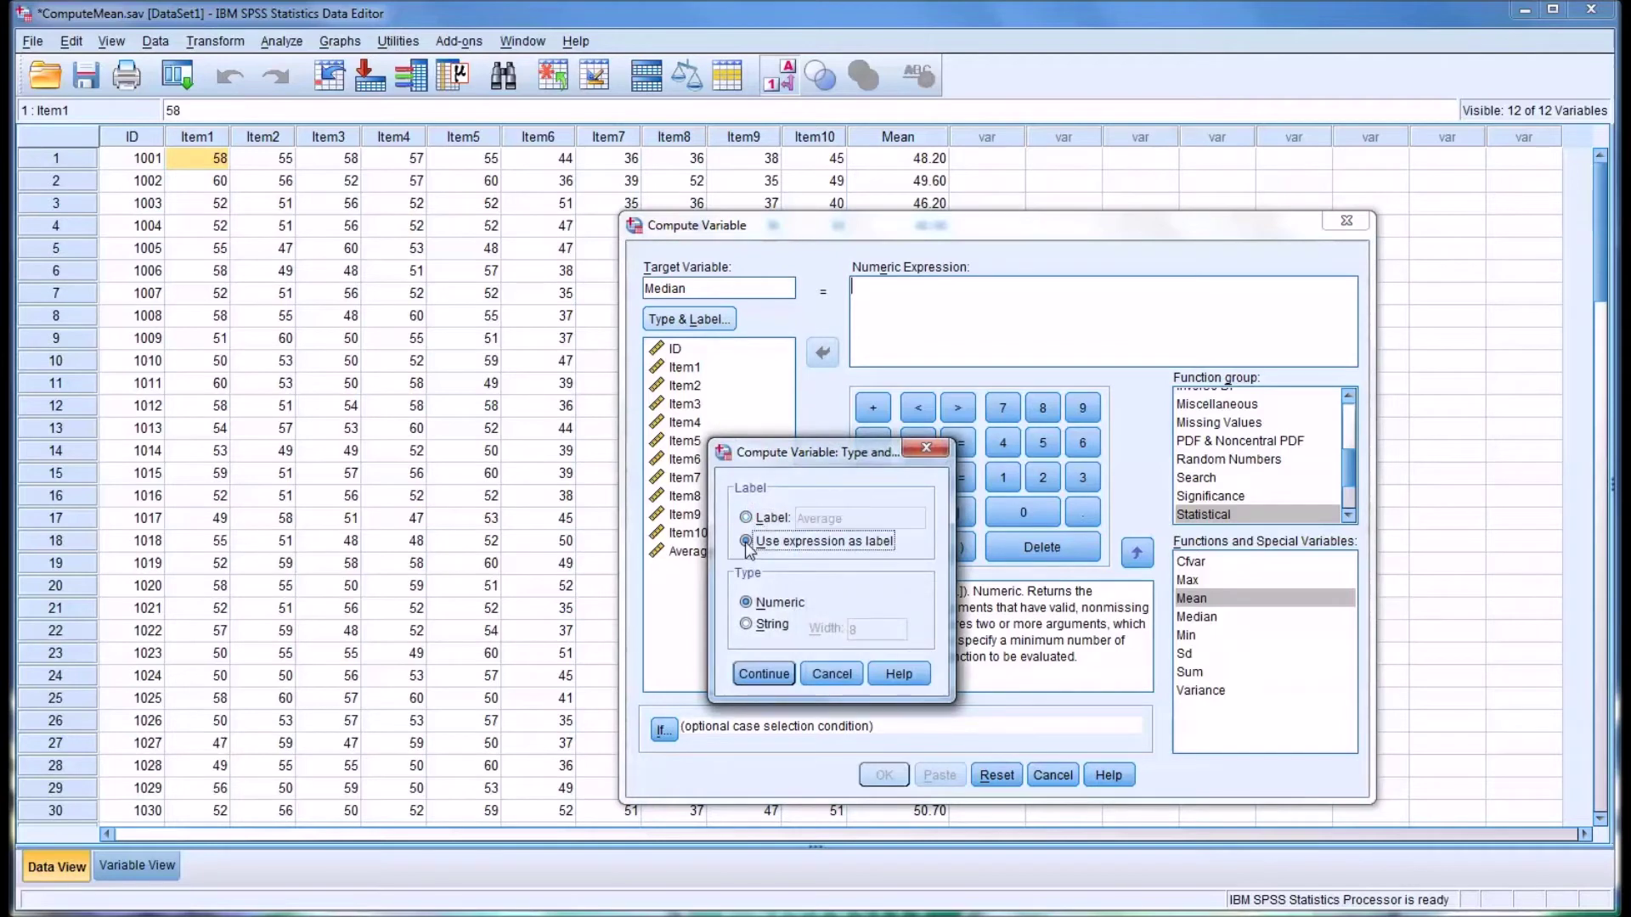
pyautogui.click(767, 676)
# Insert the Median function with Item1–Item10 pasted as arguments and run it
pyautogui.click(1198, 618)
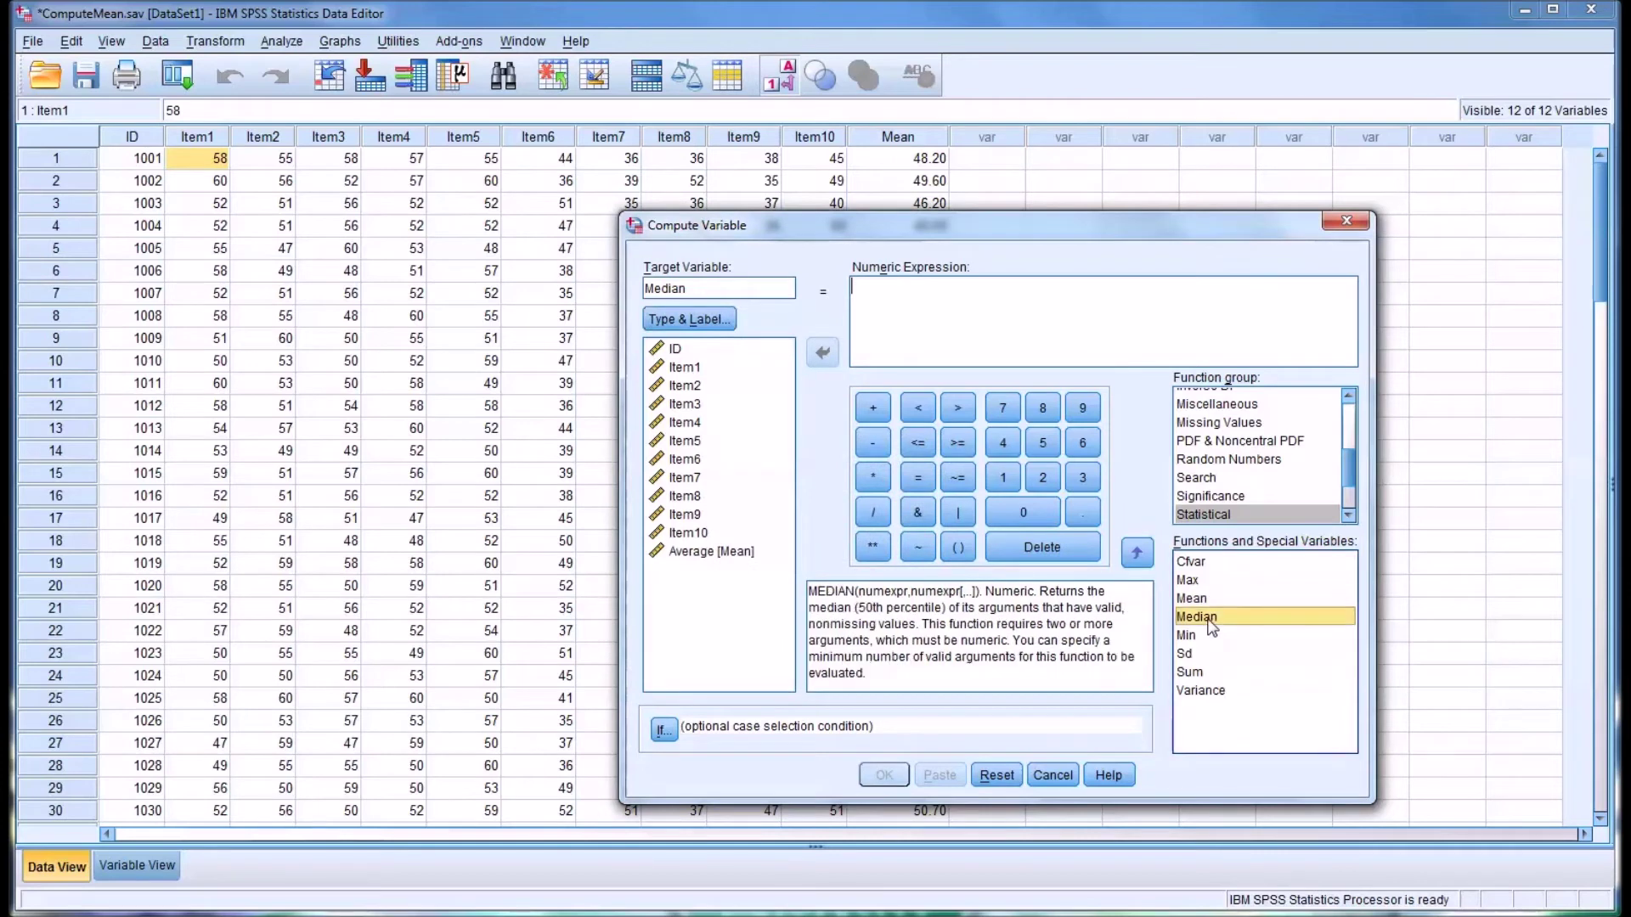
pyautogui.doubleClick(1210, 625)
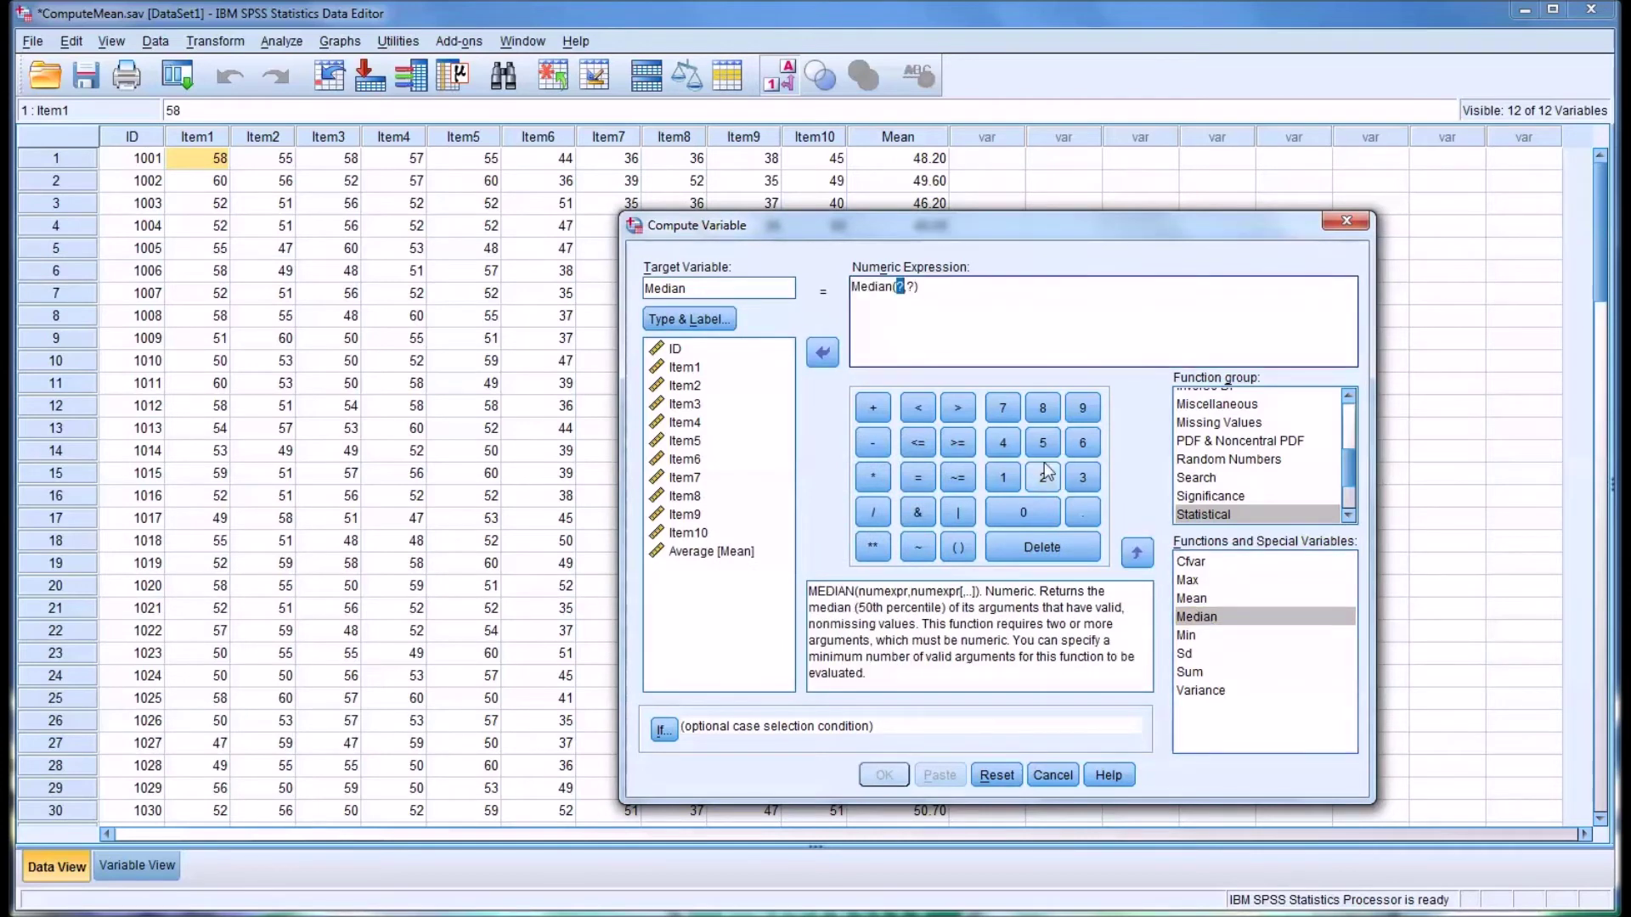
pyautogui.click(931, 290)
pyautogui.moveTo(931, 289); pyautogui.dragTo(899, 290)
pyautogui.hotkey('ctrl', 'v')
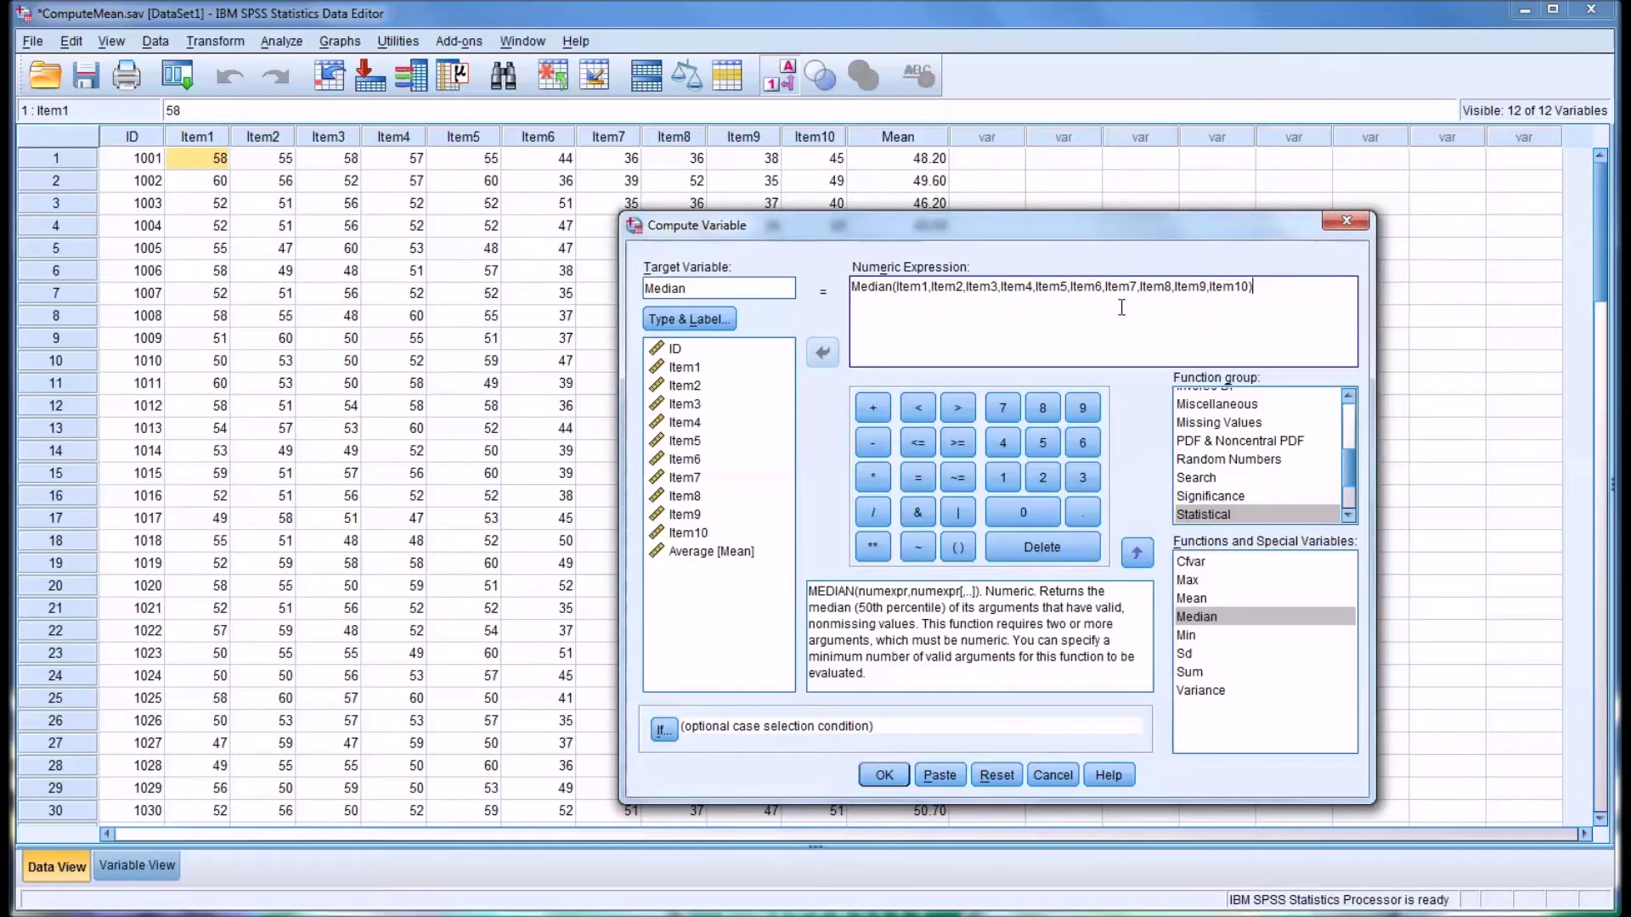
pyautogui.click(884, 776)
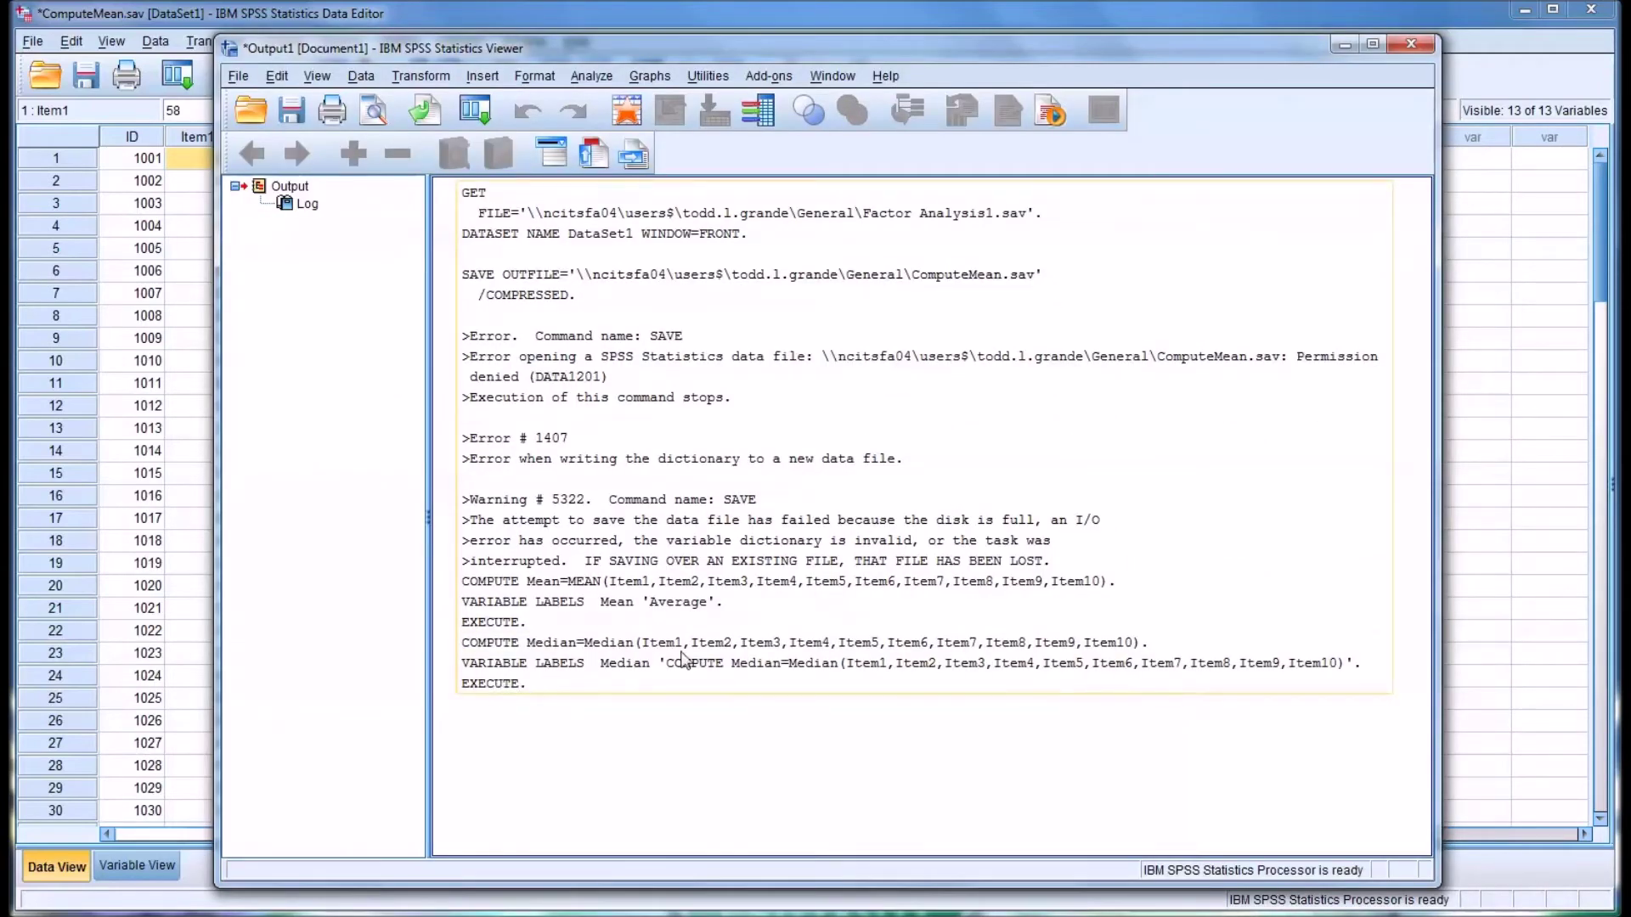
# Bring the Data Editor forward and scroll to view Median values, e.g. 50.00 for row 1
pyautogui.click(1491, 548)
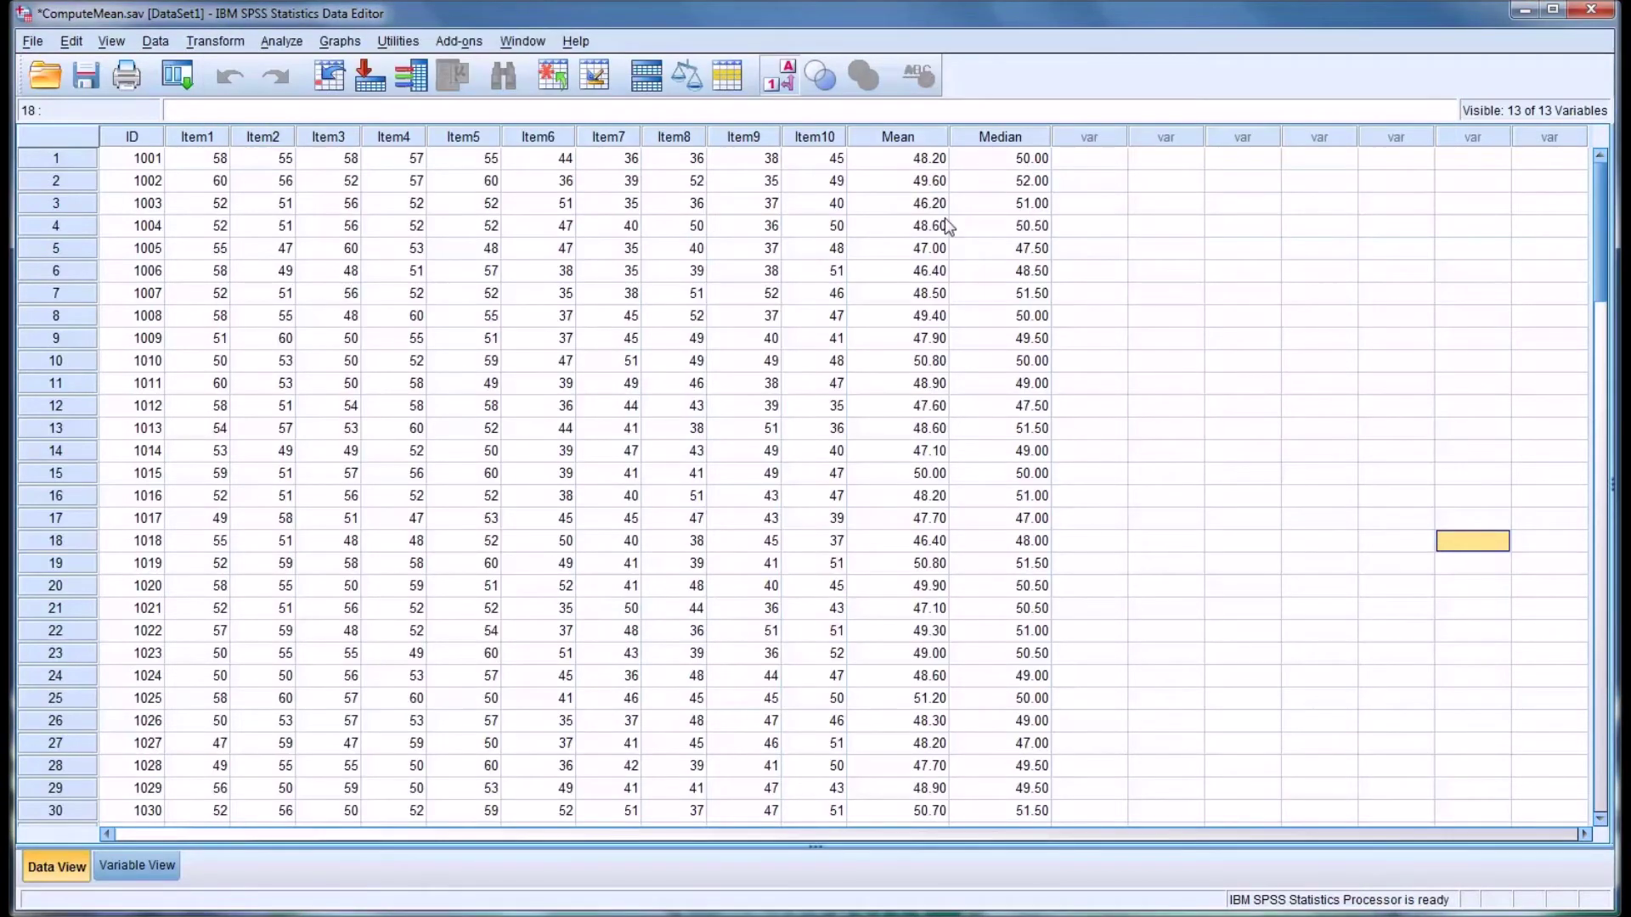
pyautogui.scroll(-5, 980, 252)
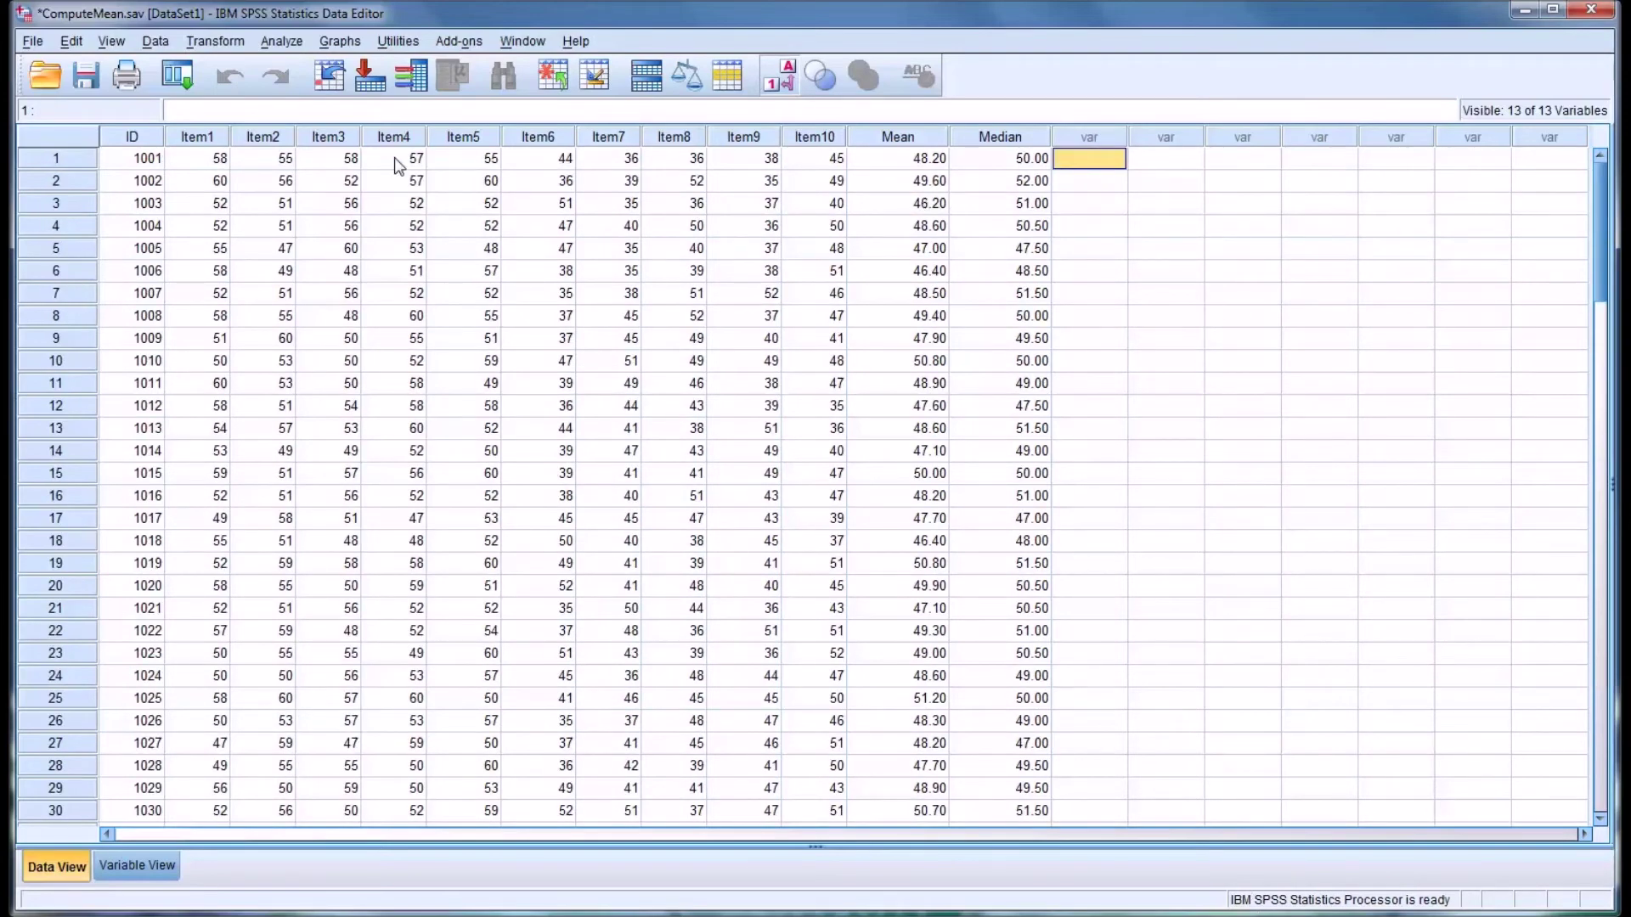
pyautogui.click(215, 42)
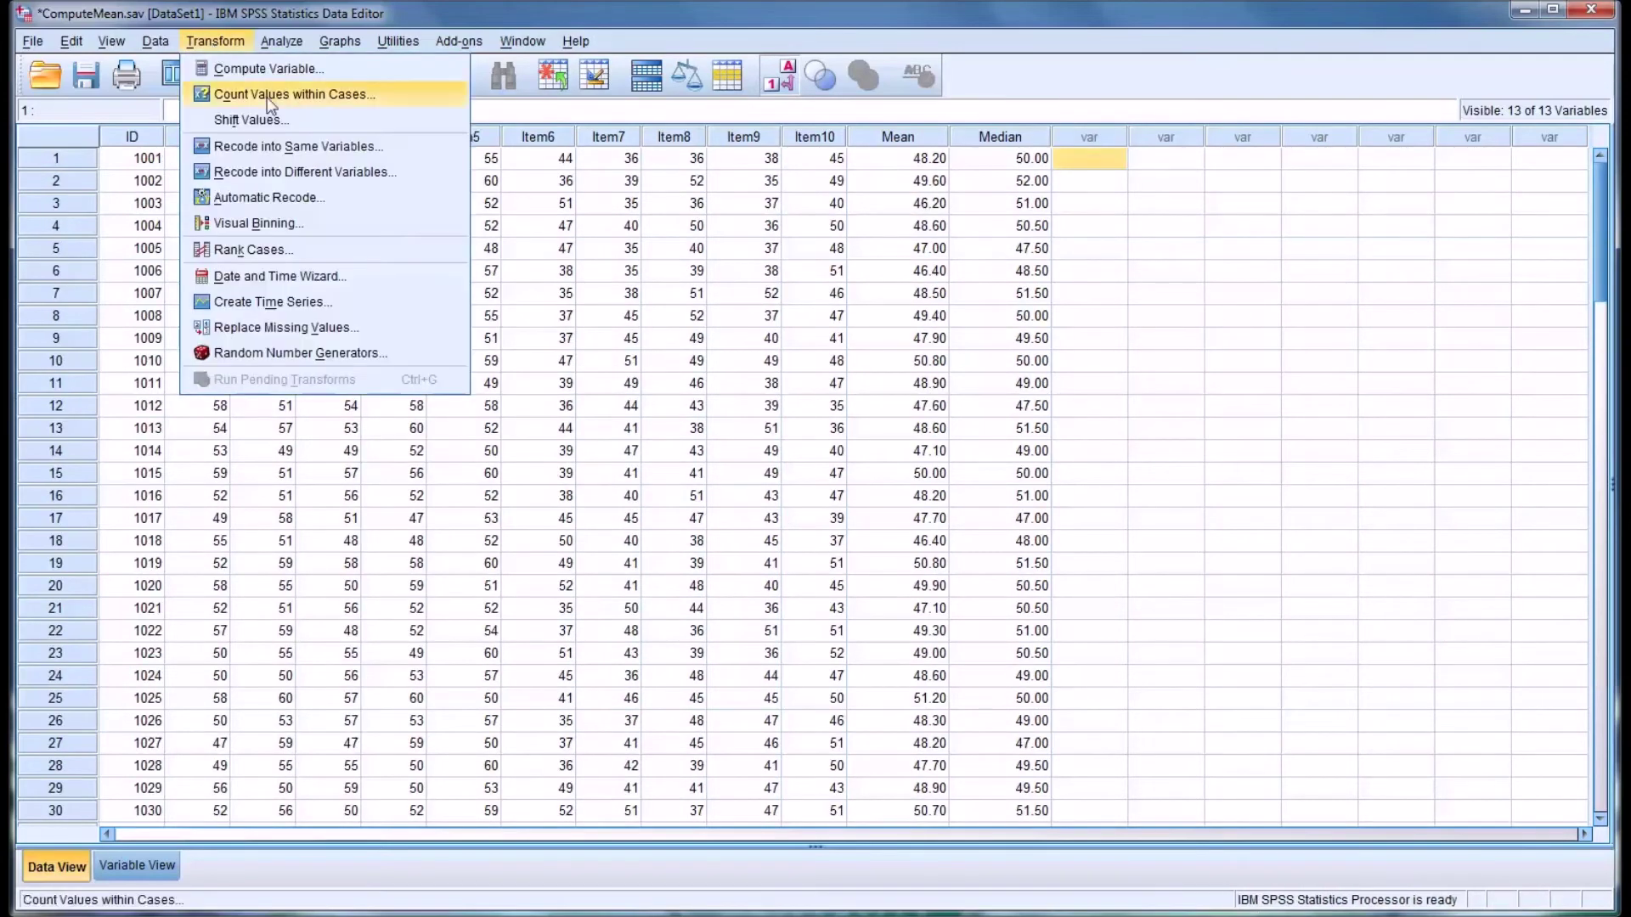
# Set up a new target variable SD labelled with its own expression
pyautogui.click(255, 66)
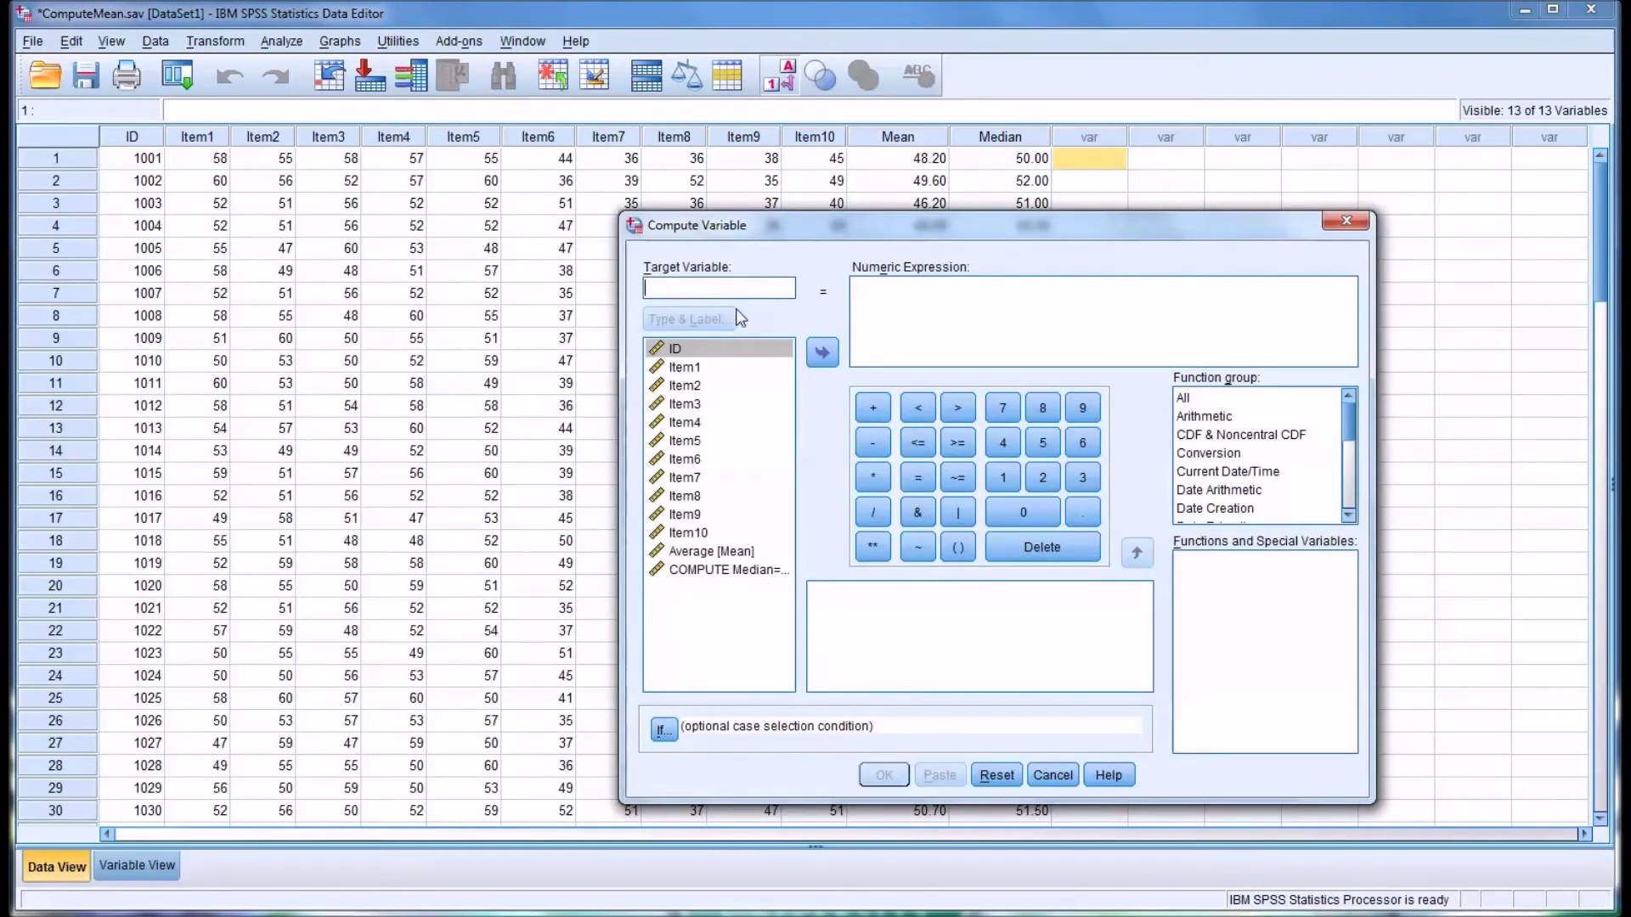
pyautogui.write('SD')
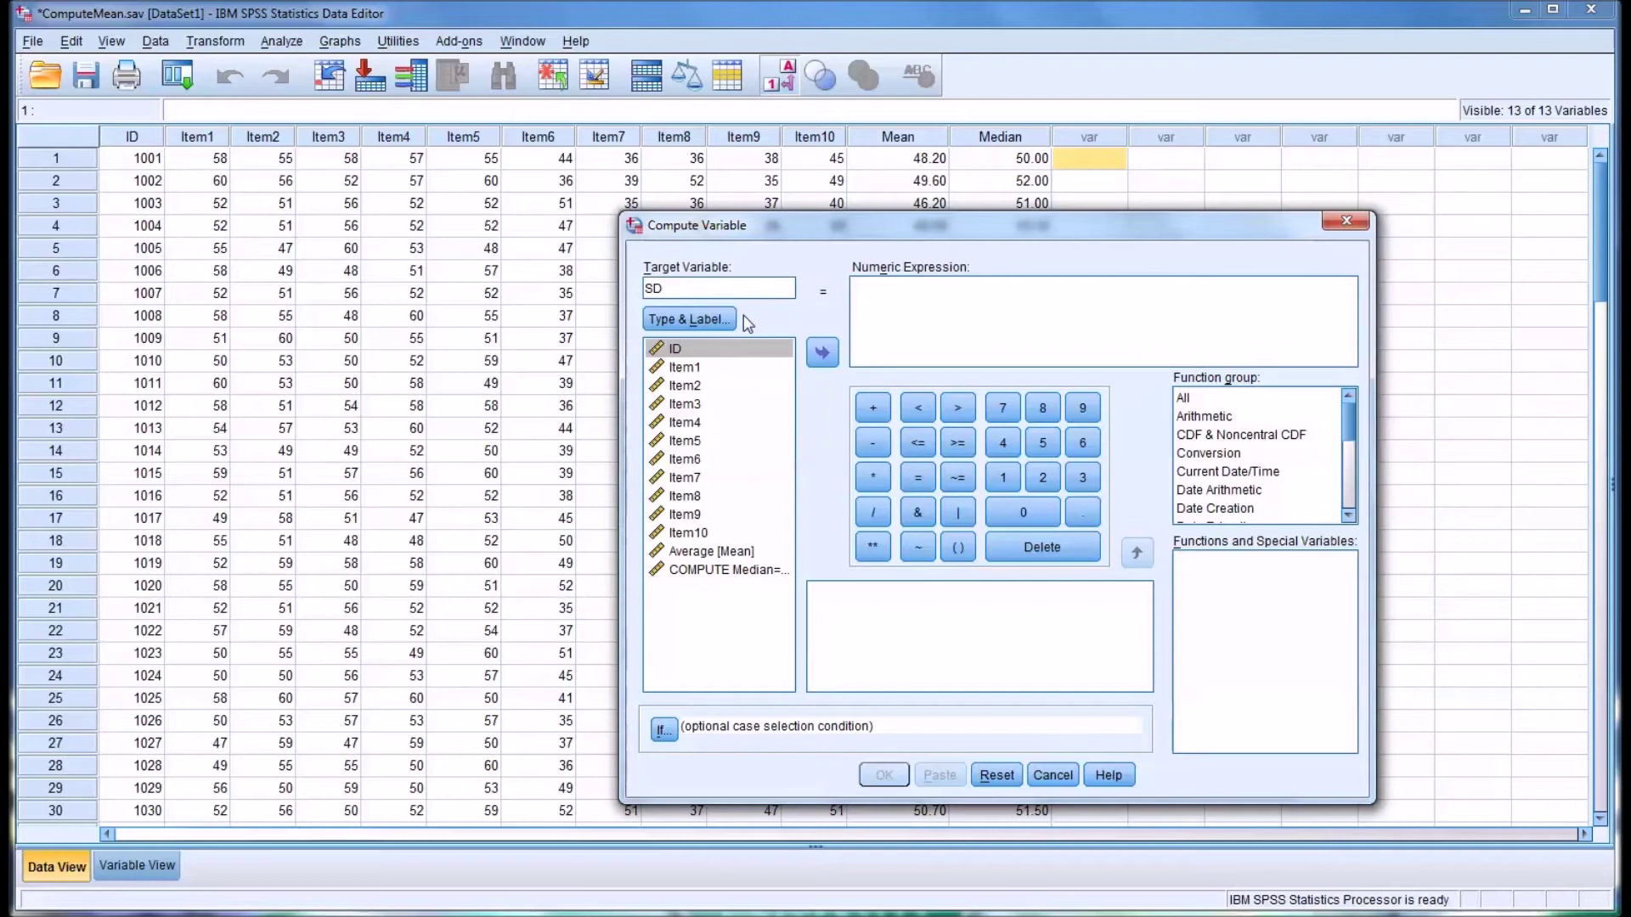
pyautogui.click(705, 319)
pyautogui.click(746, 541)
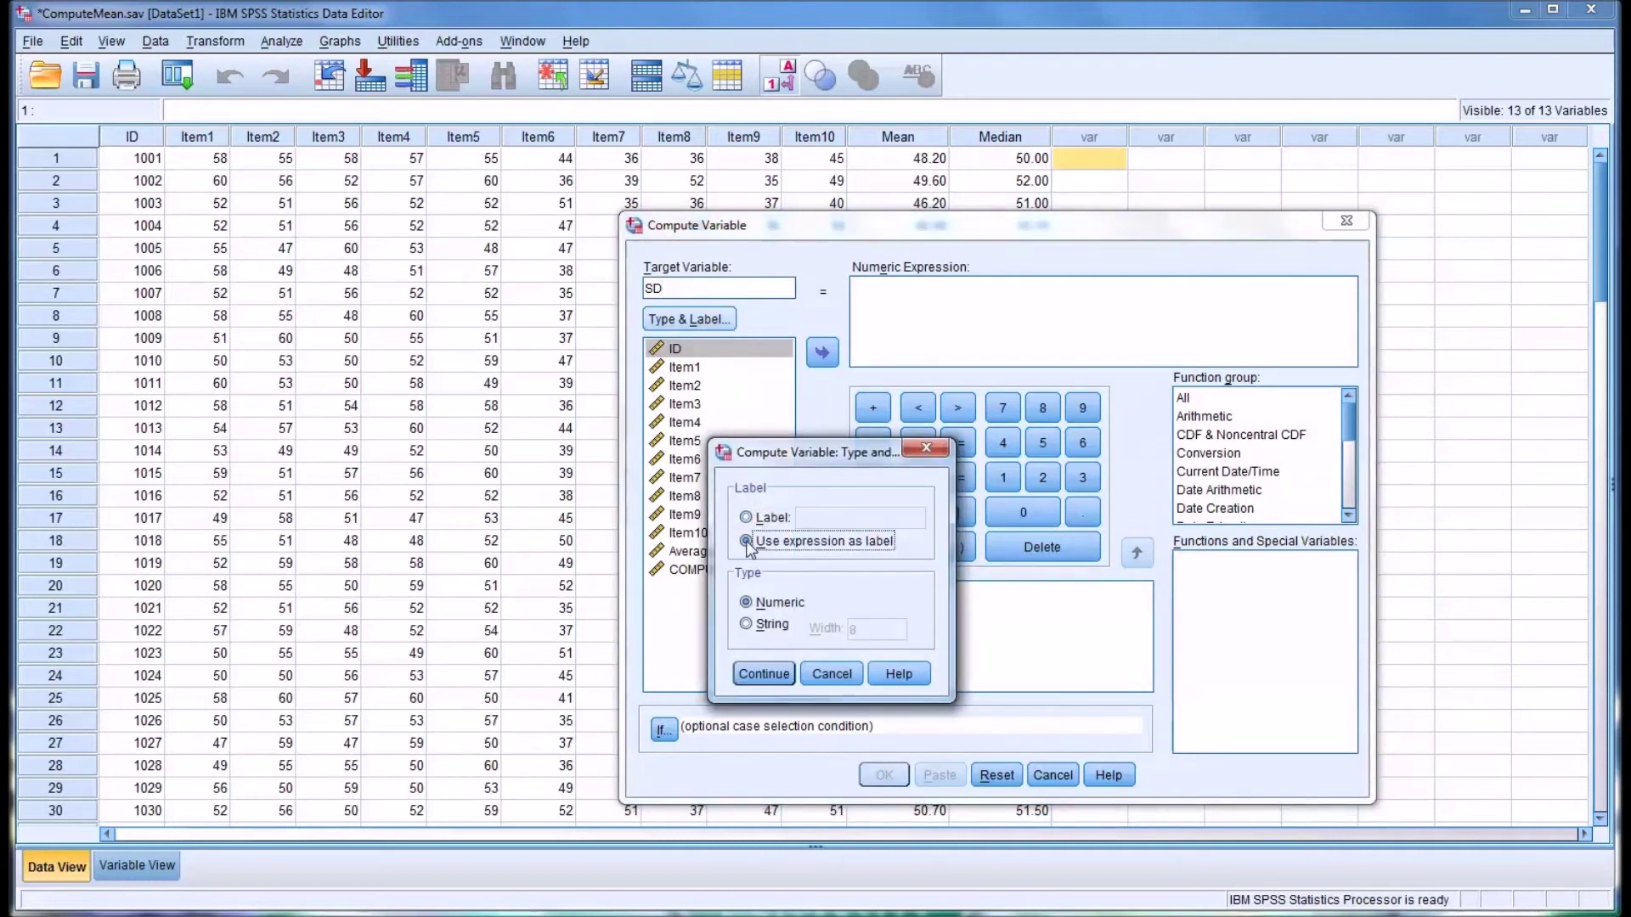
pyautogui.click(763, 674)
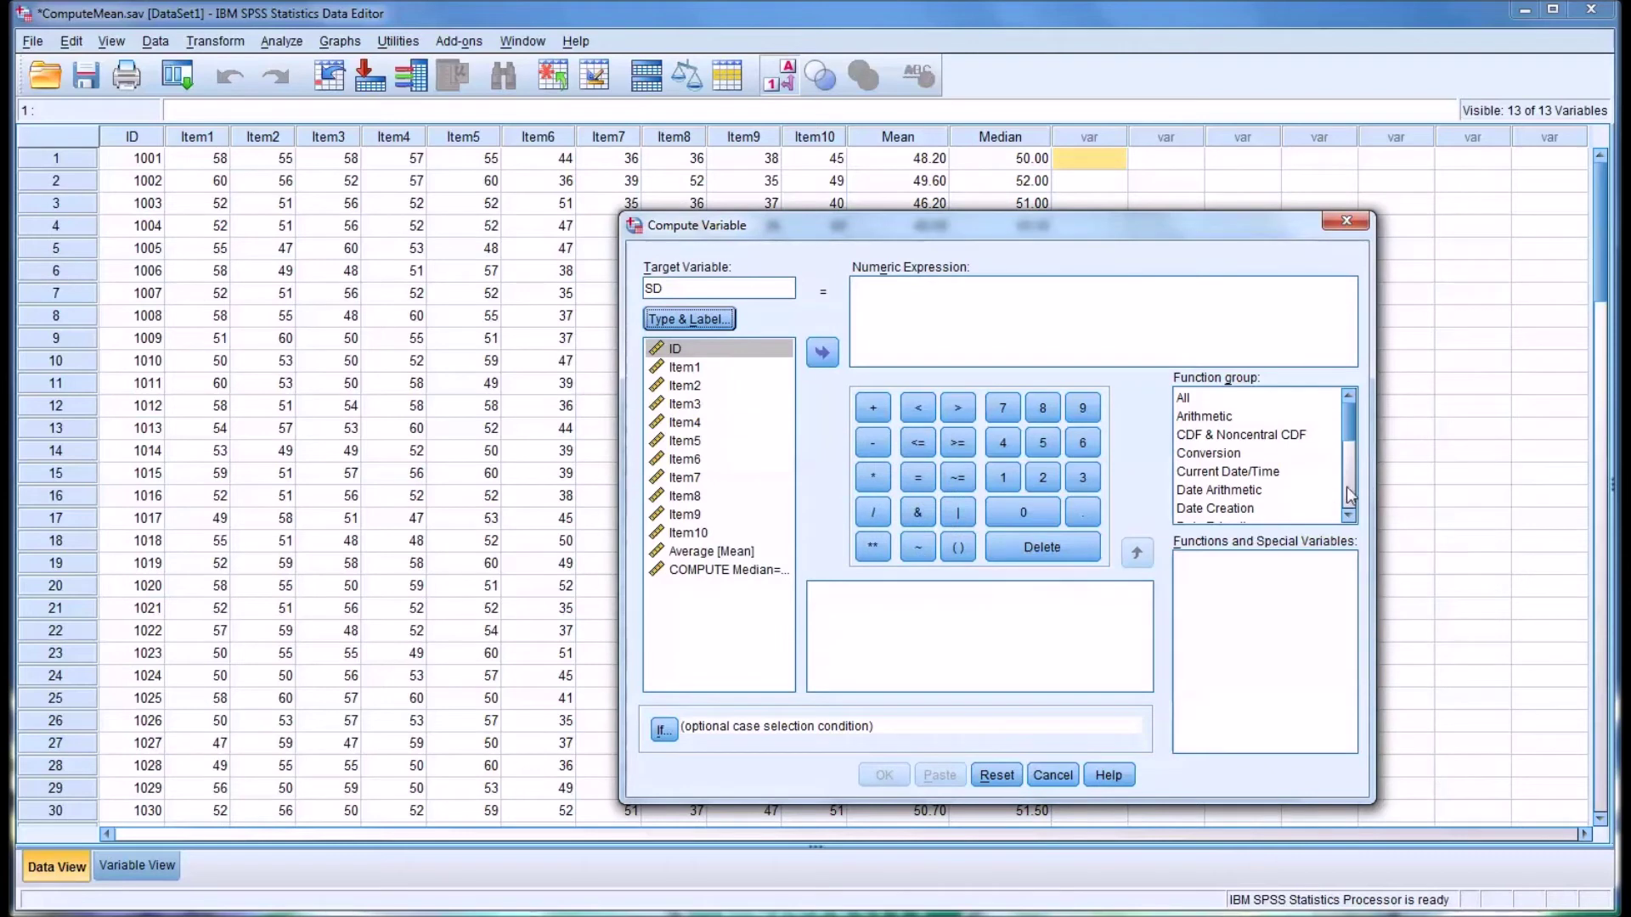
# Insert the Statistical SD function with Item1–Item10 pasted as arguments and run it
pyautogui.moveTo(1349, 422); pyautogui.dragTo(1352, 476)
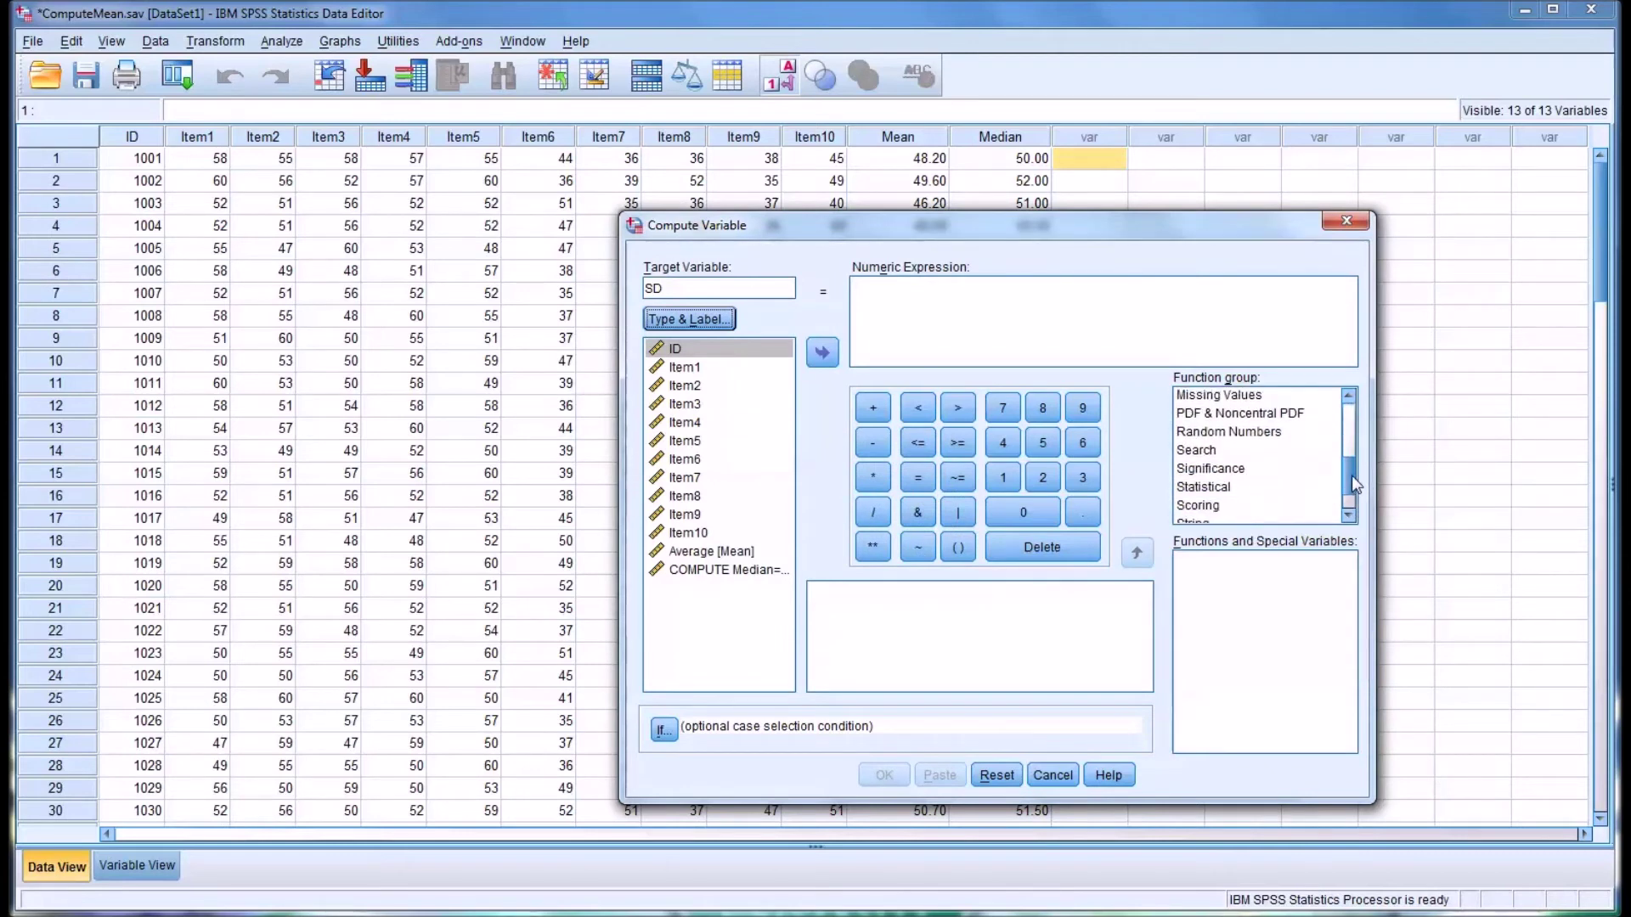
pyautogui.click(1234, 487)
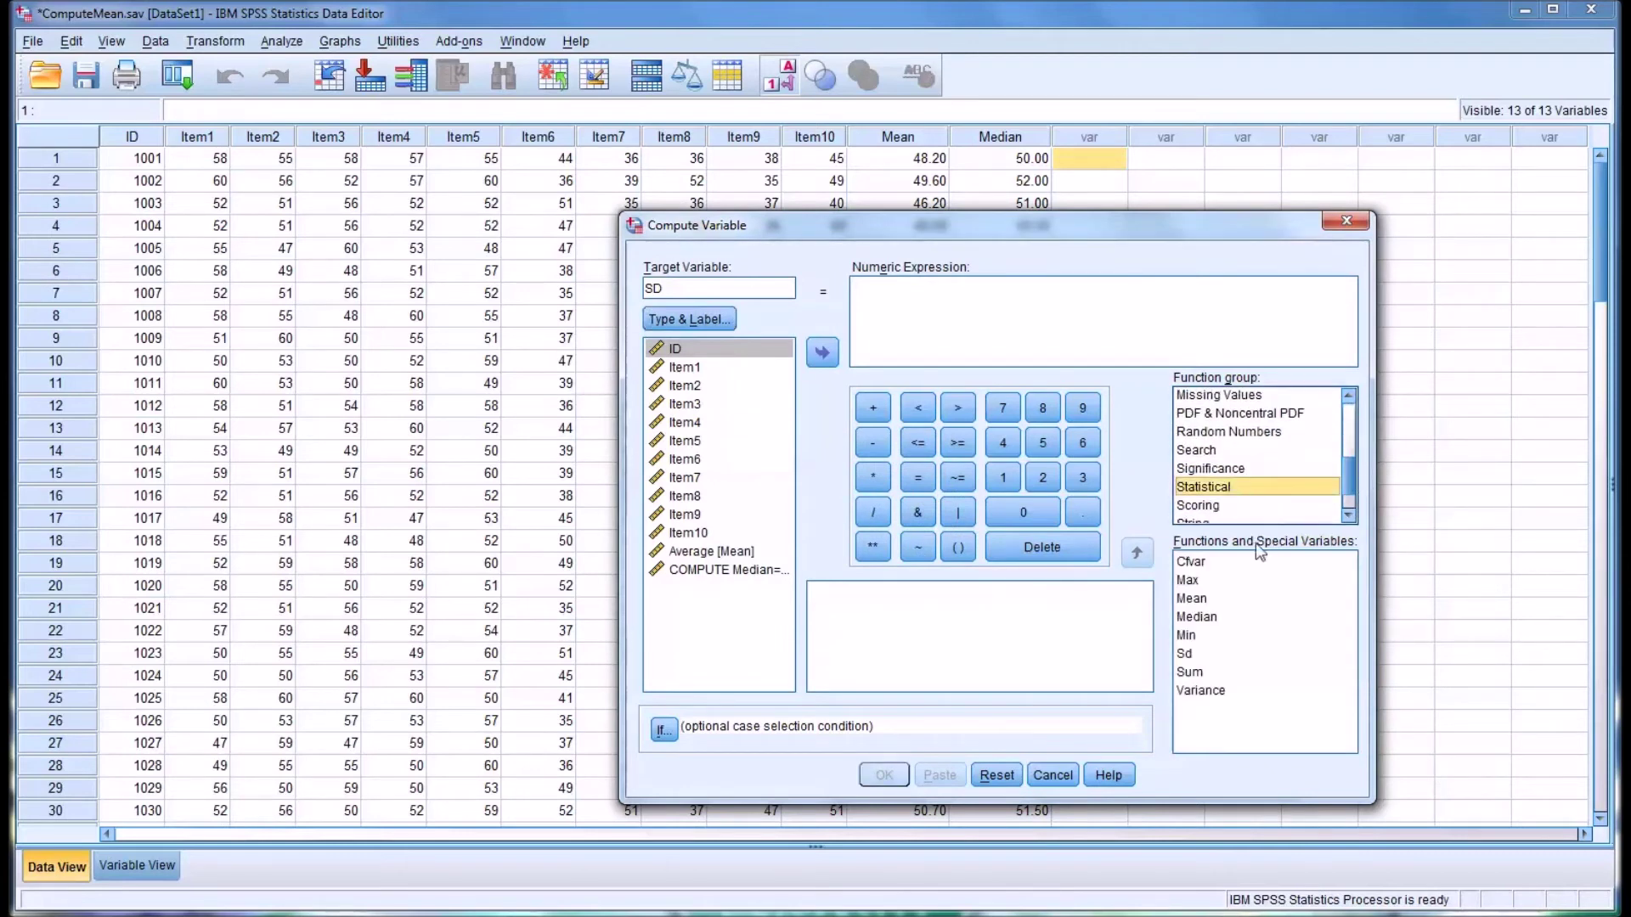
pyautogui.click(1186, 654)
pyautogui.doubleClick(1186, 654)
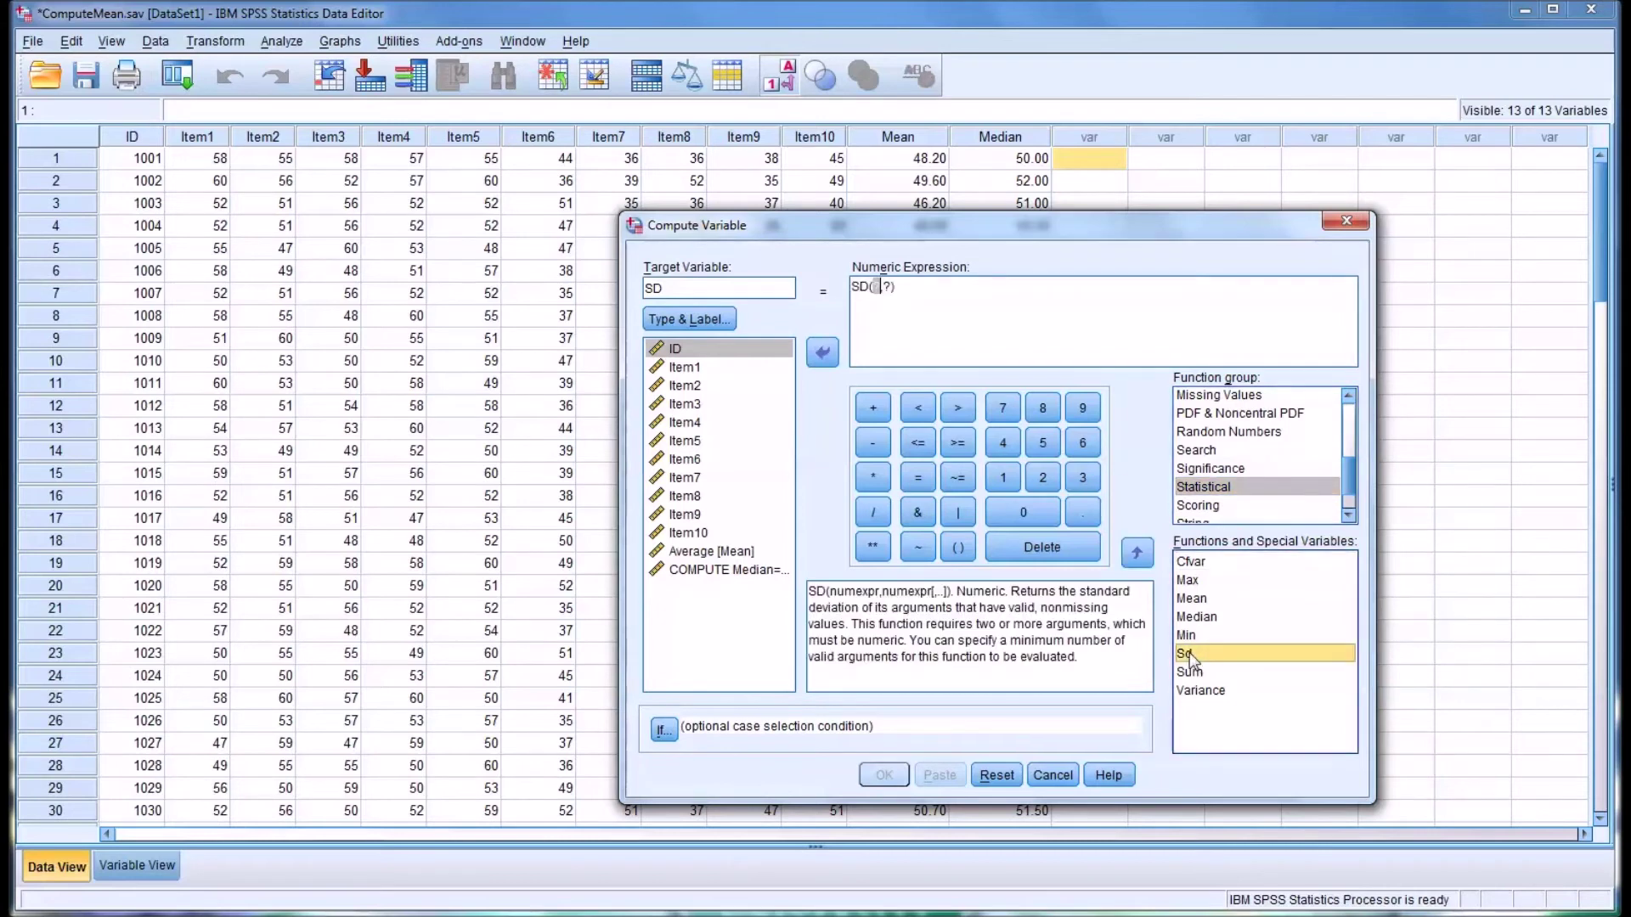
pyautogui.moveTo(897, 286); pyautogui.dragTo(868, 288)
pyautogui.write('(Item1,Item2,Item3,Item4,Item5,Item6,Item7,Item8,Item9,Item10)')
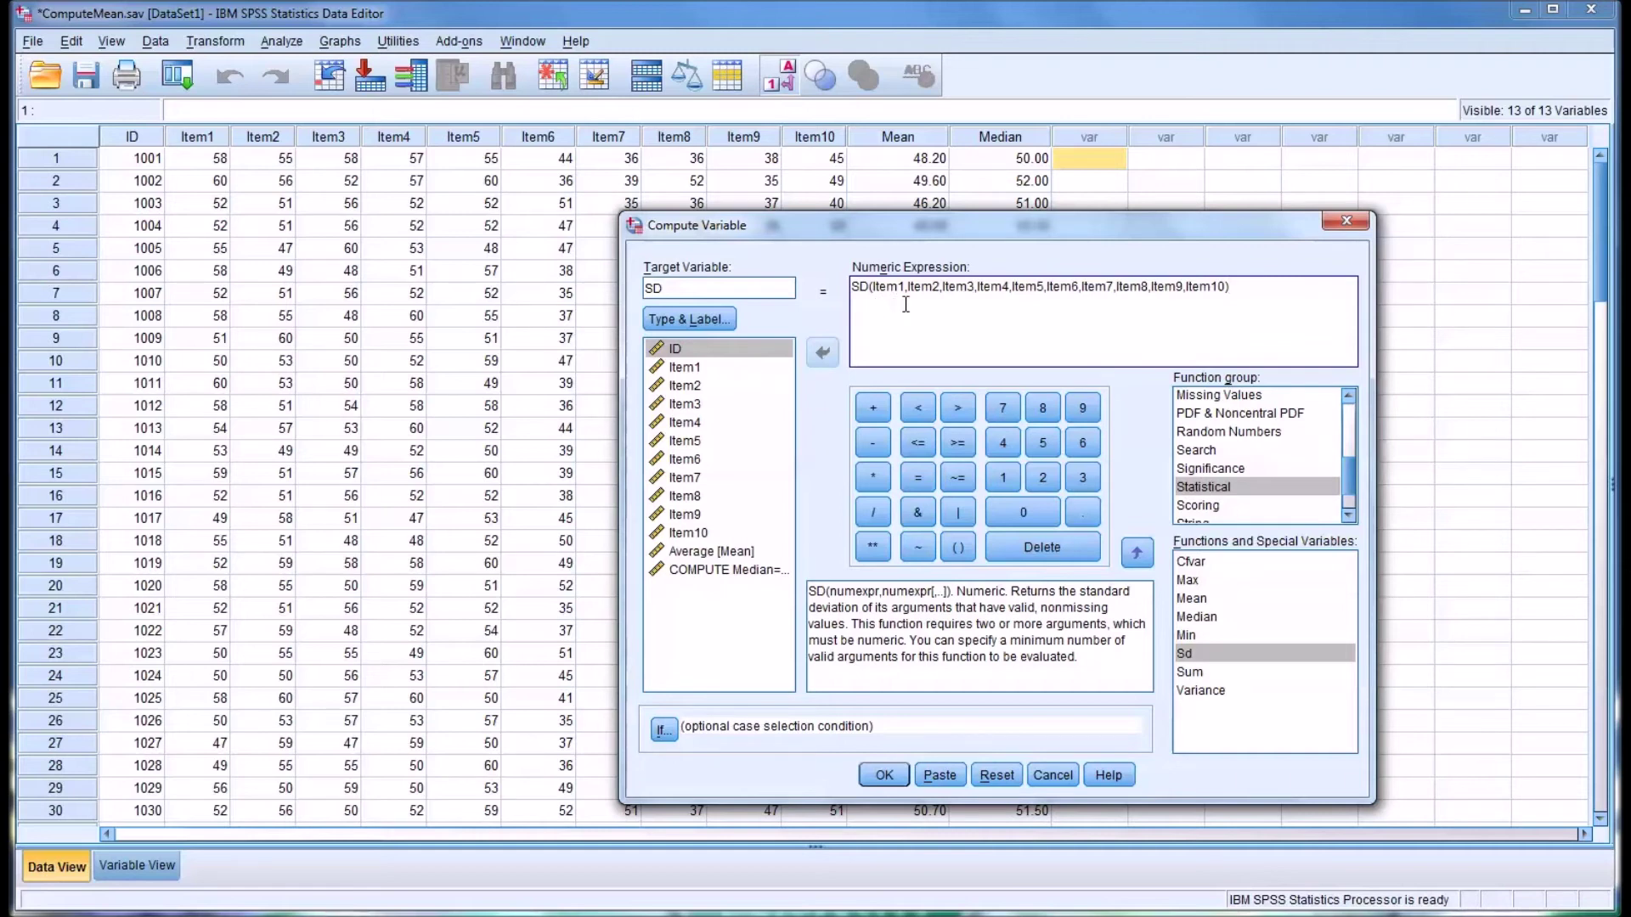
pyautogui.click(884, 776)
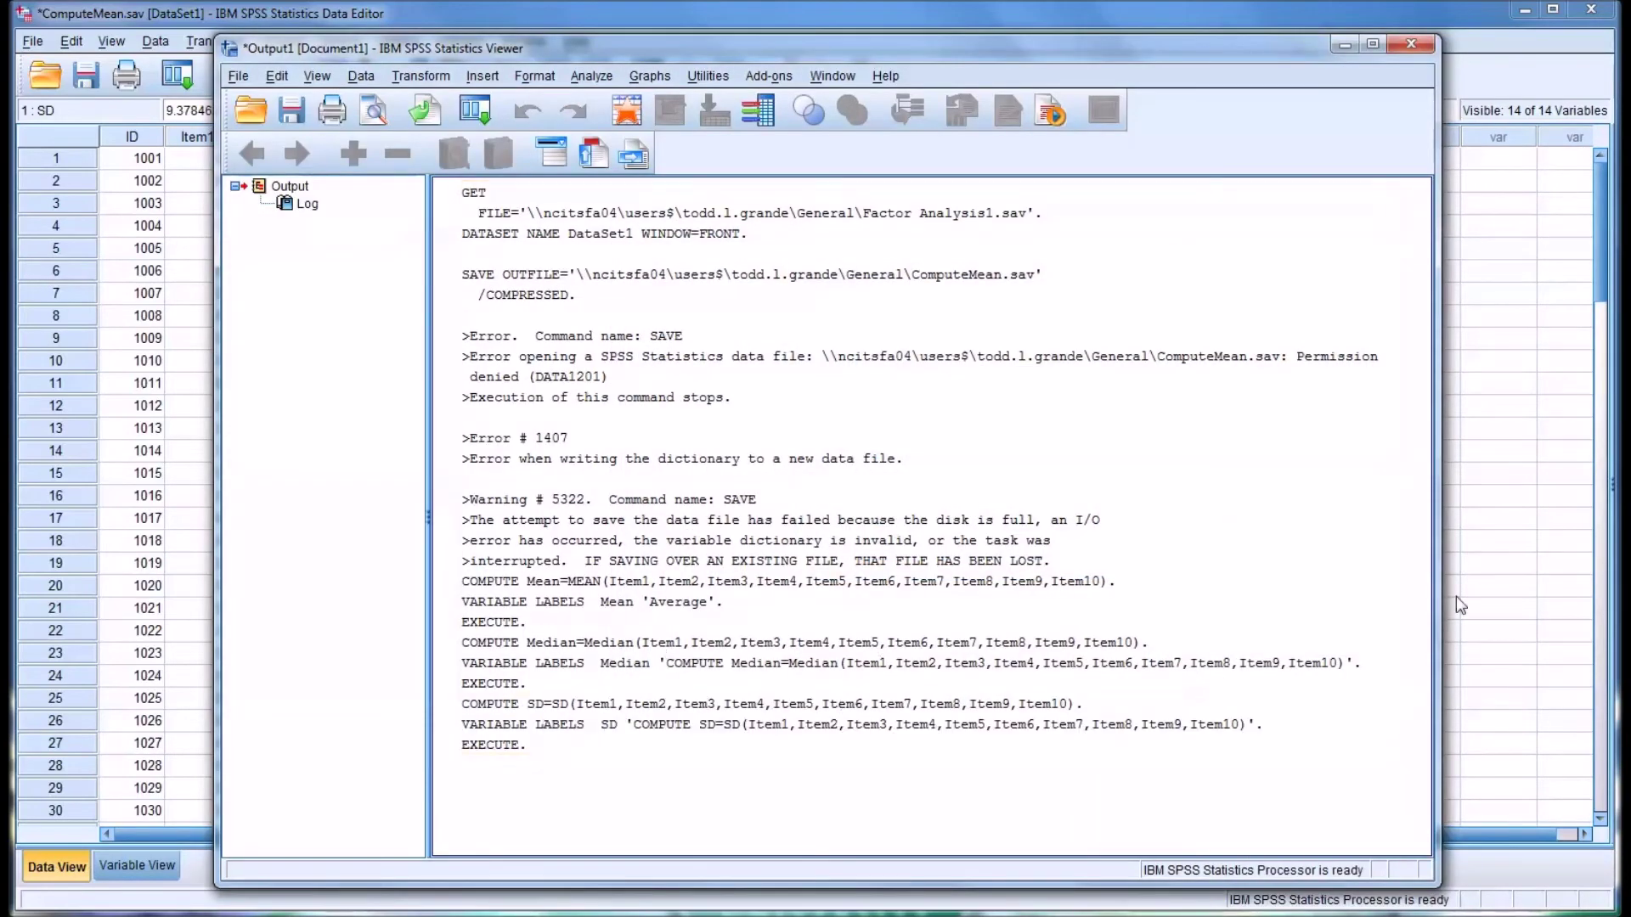
# Compare row 1's Mean, Median and SD (9.38) values and scroll through all 100 cases
pyautogui.click(1463, 588)
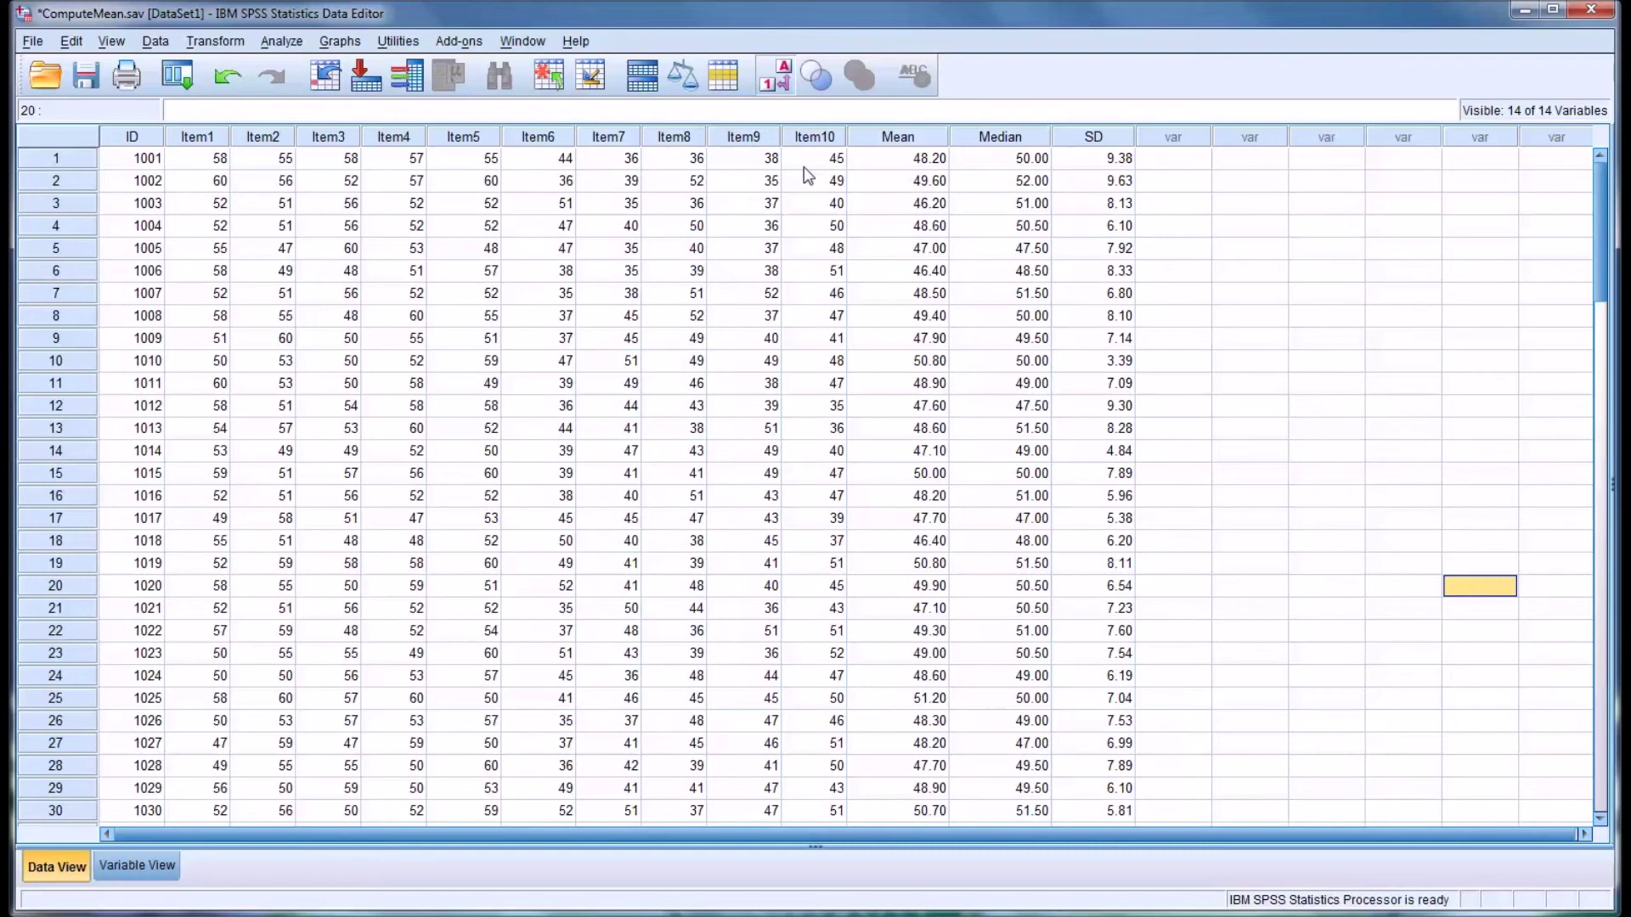
pyautogui.click(903, 164)
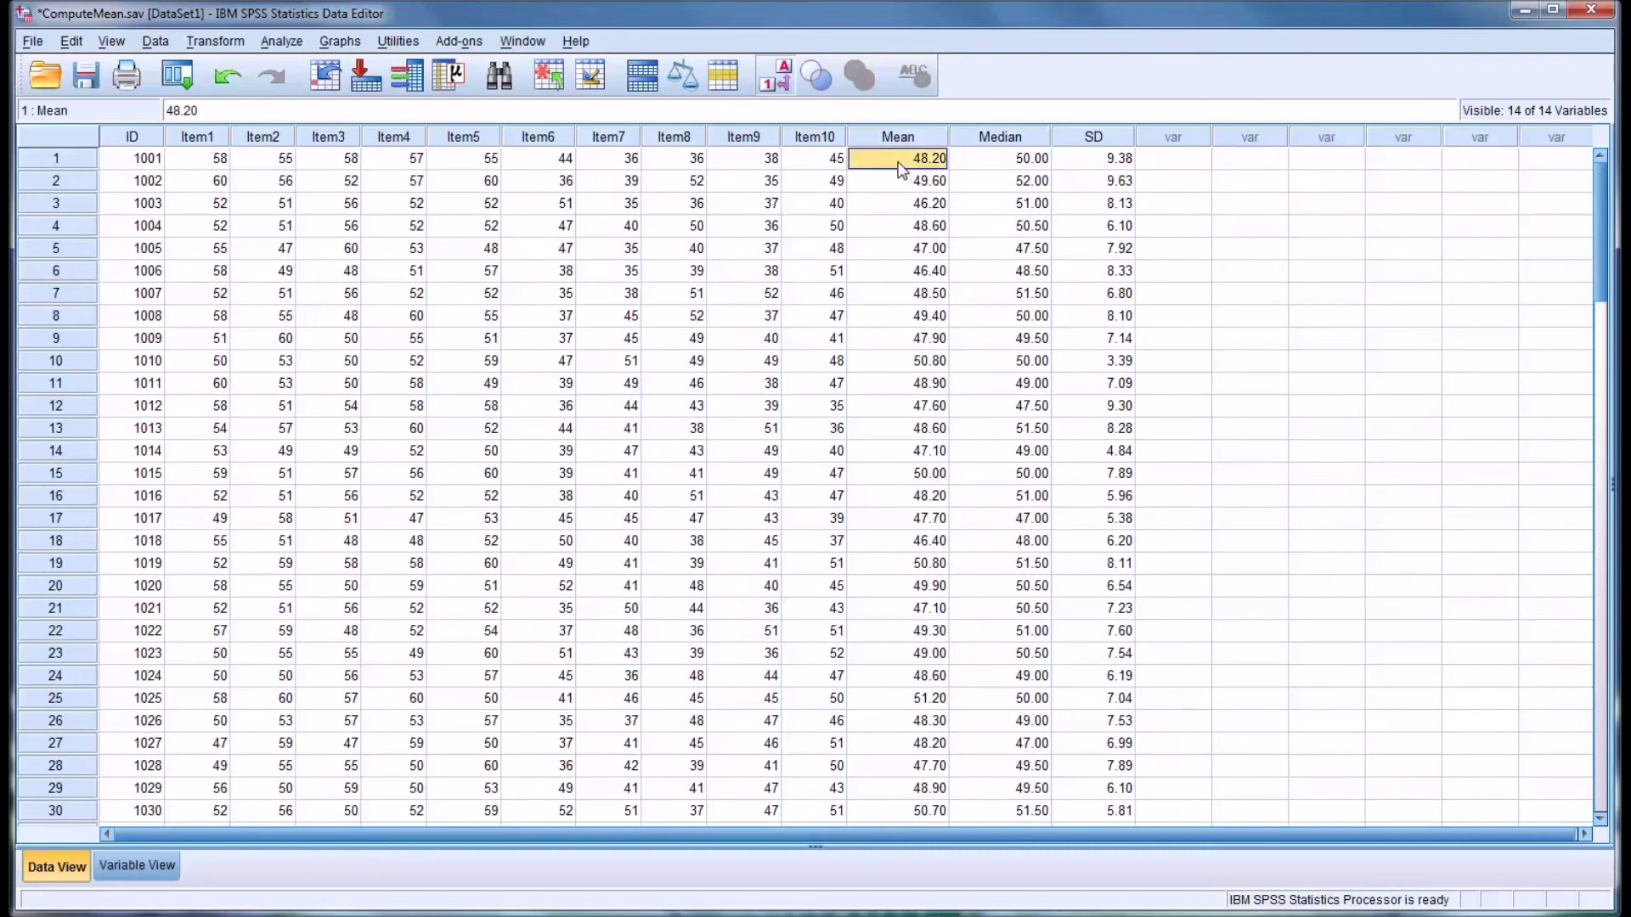
pyautogui.click(996, 161)
pyautogui.click(1074, 163)
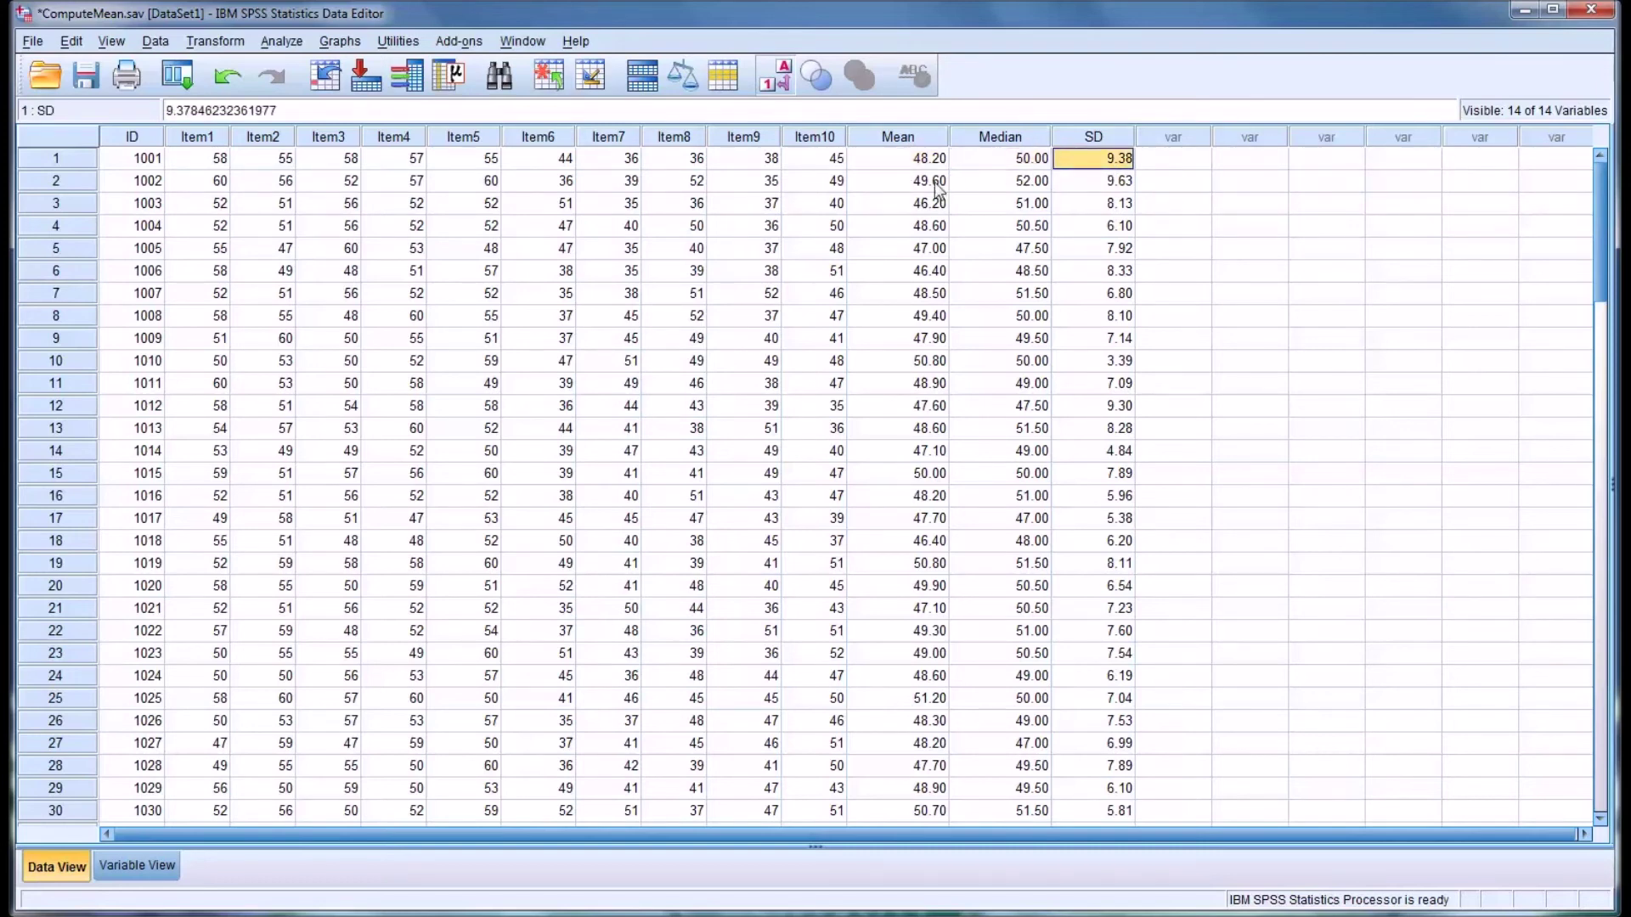
pyautogui.scroll(-3, 442, 204)
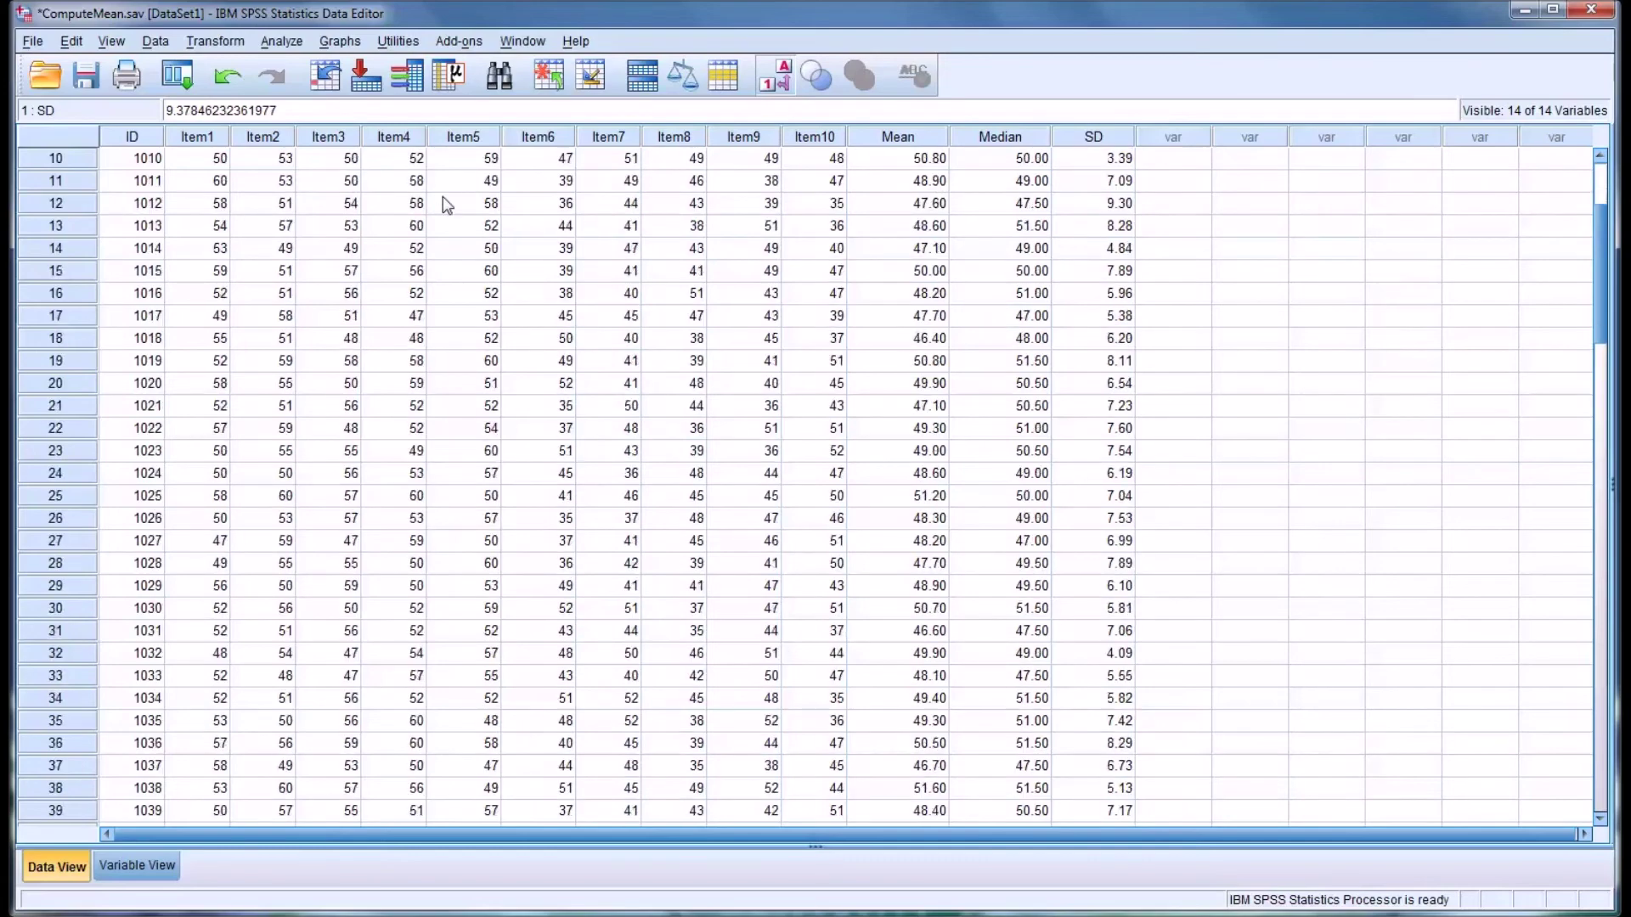
pyautogui.scroll(-20, 450, 229)
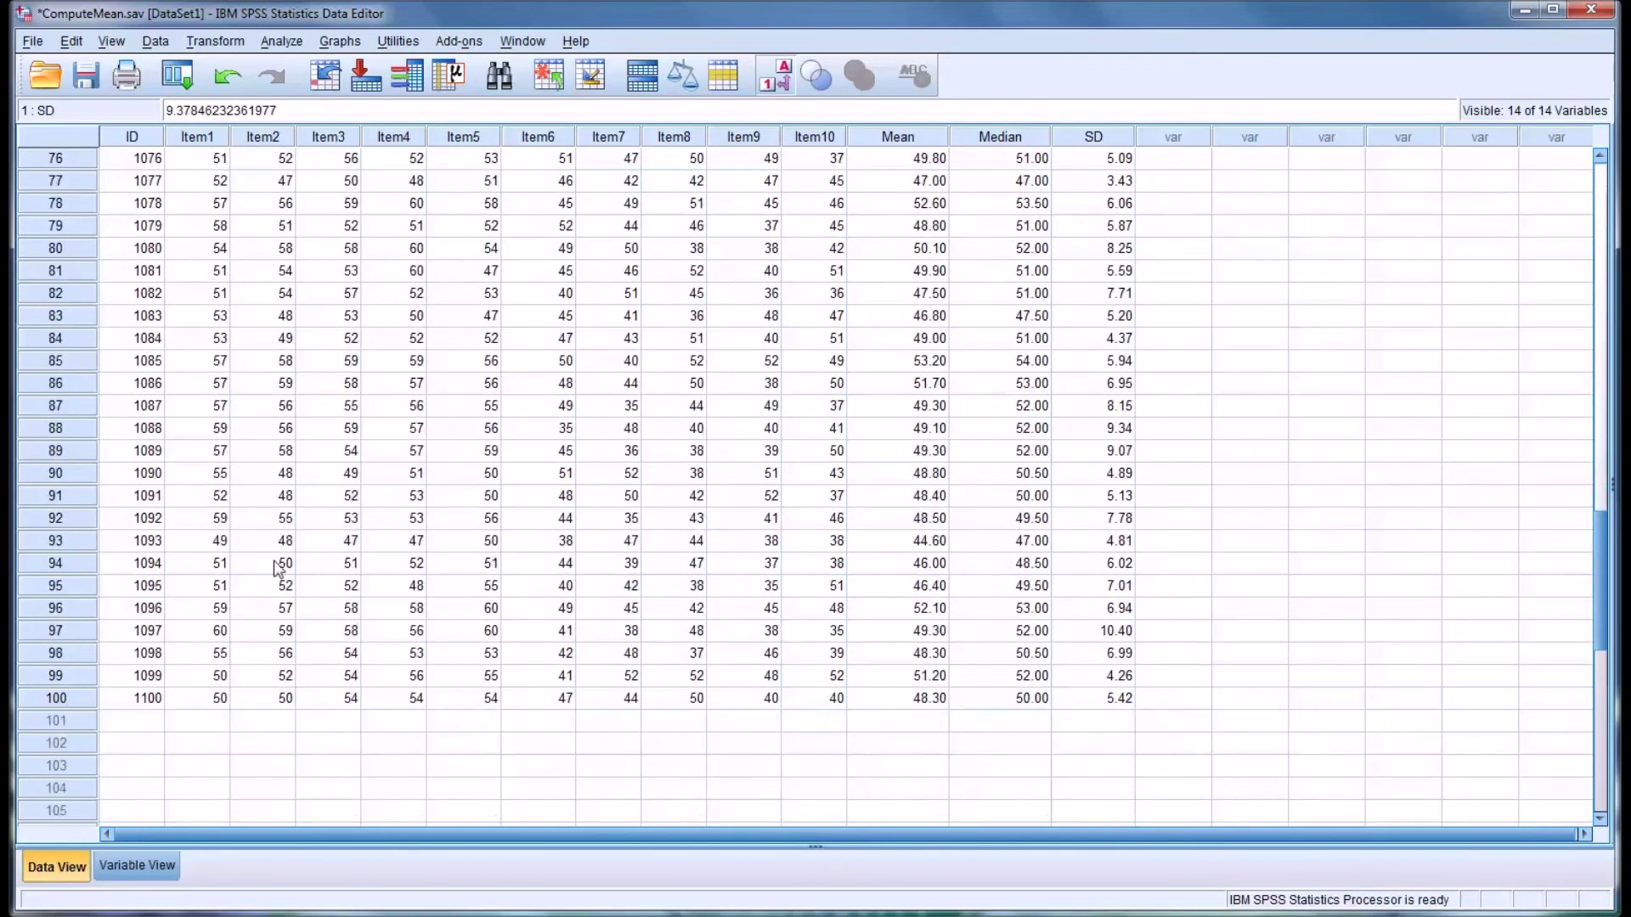
pyautogui.scroll(20, 458, 586)
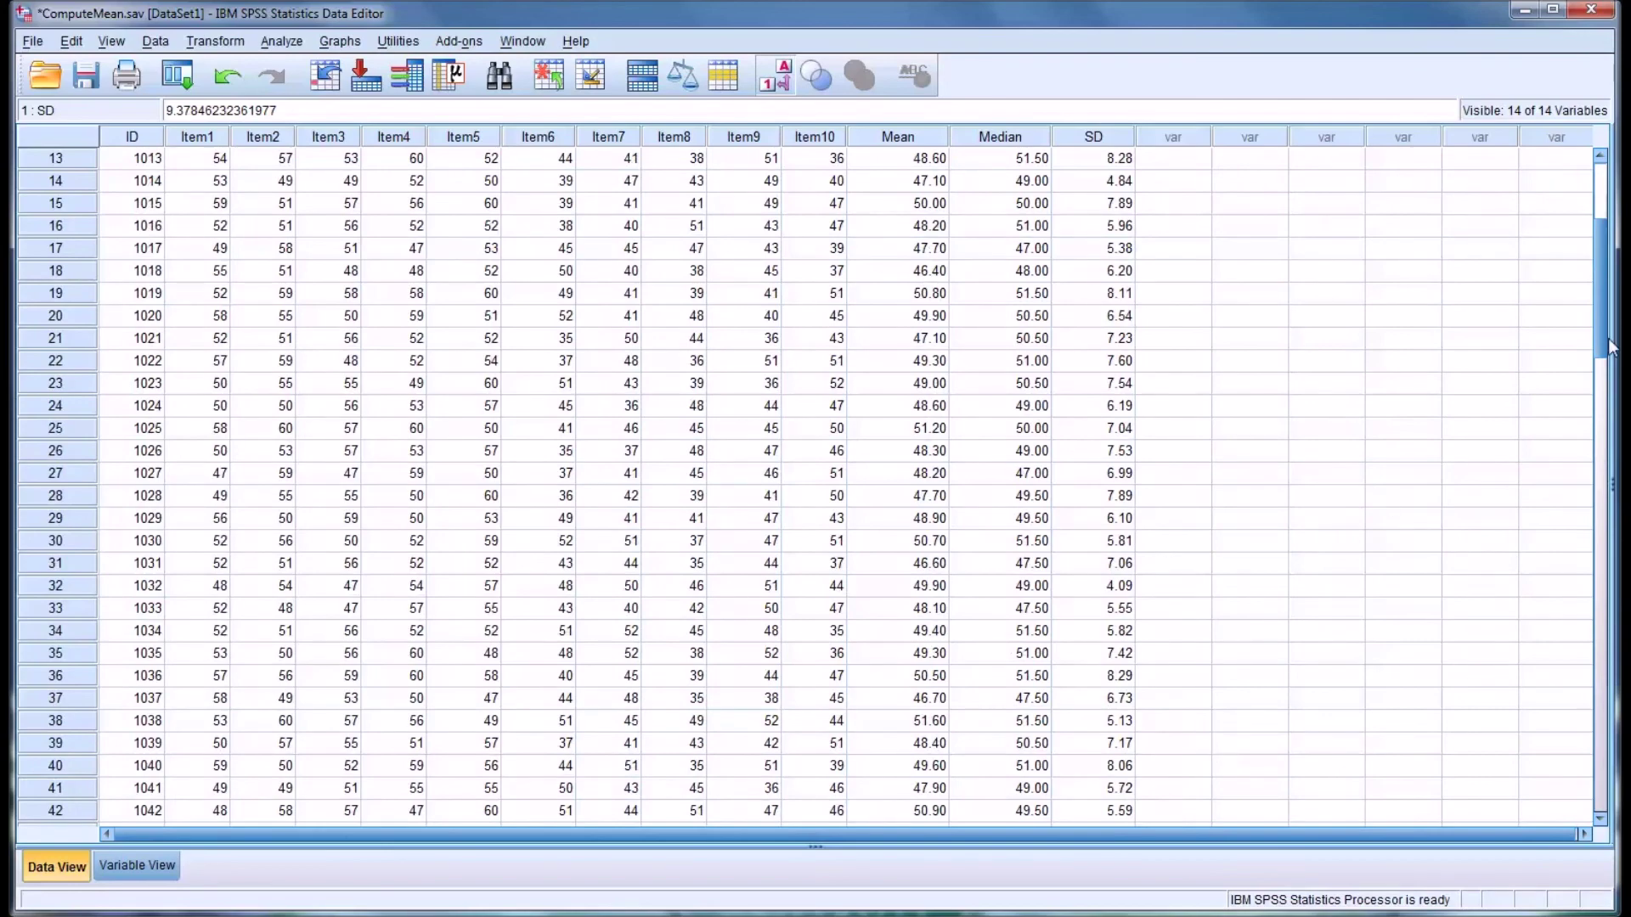
pyautogui.moveTo(1602, 348); pyautogui.dragTo(1602, 292)
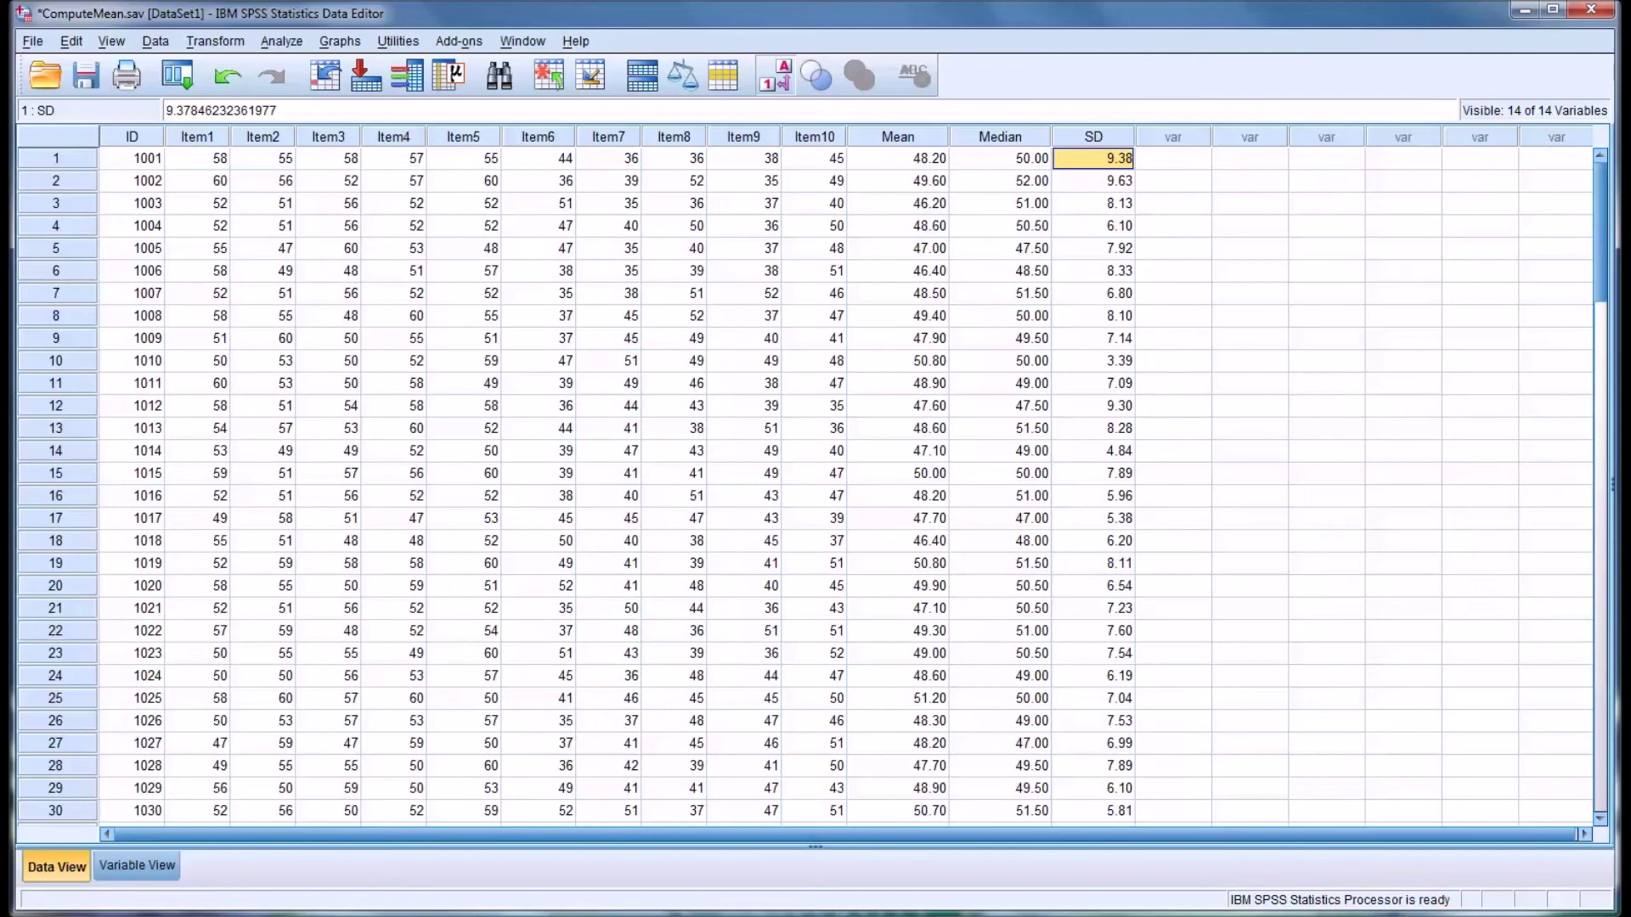
# Reopen Compute Variable and read the descriptions of Max, Min, Variance, Sum and Cfvar
pyautogui.click(215, 41)
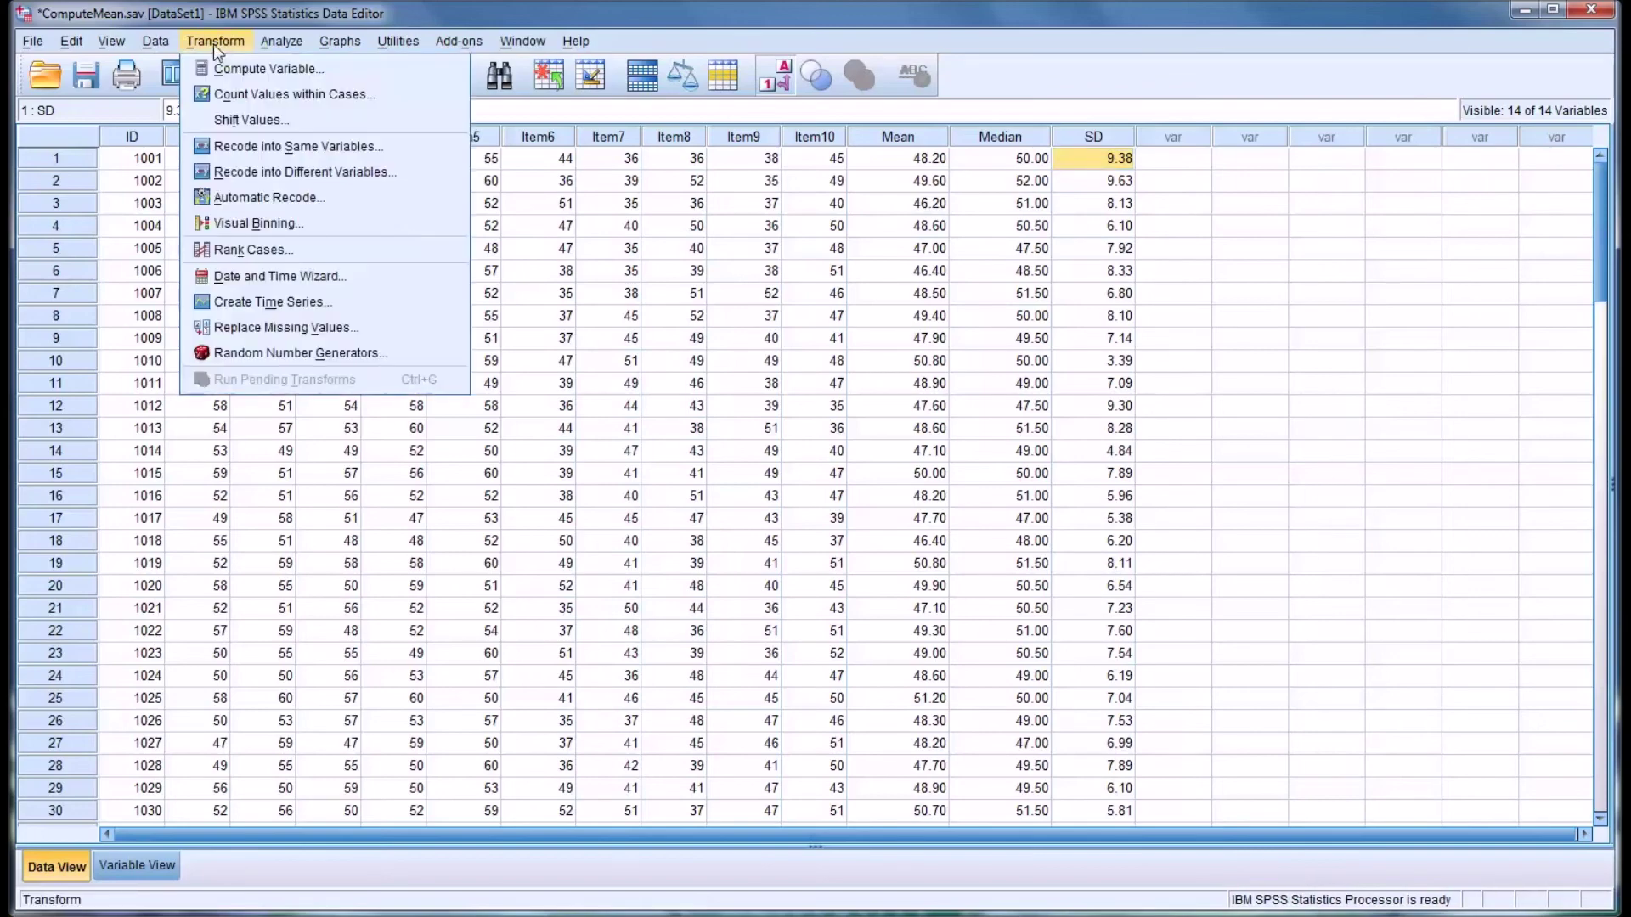
pyautogui.click(242, 70)
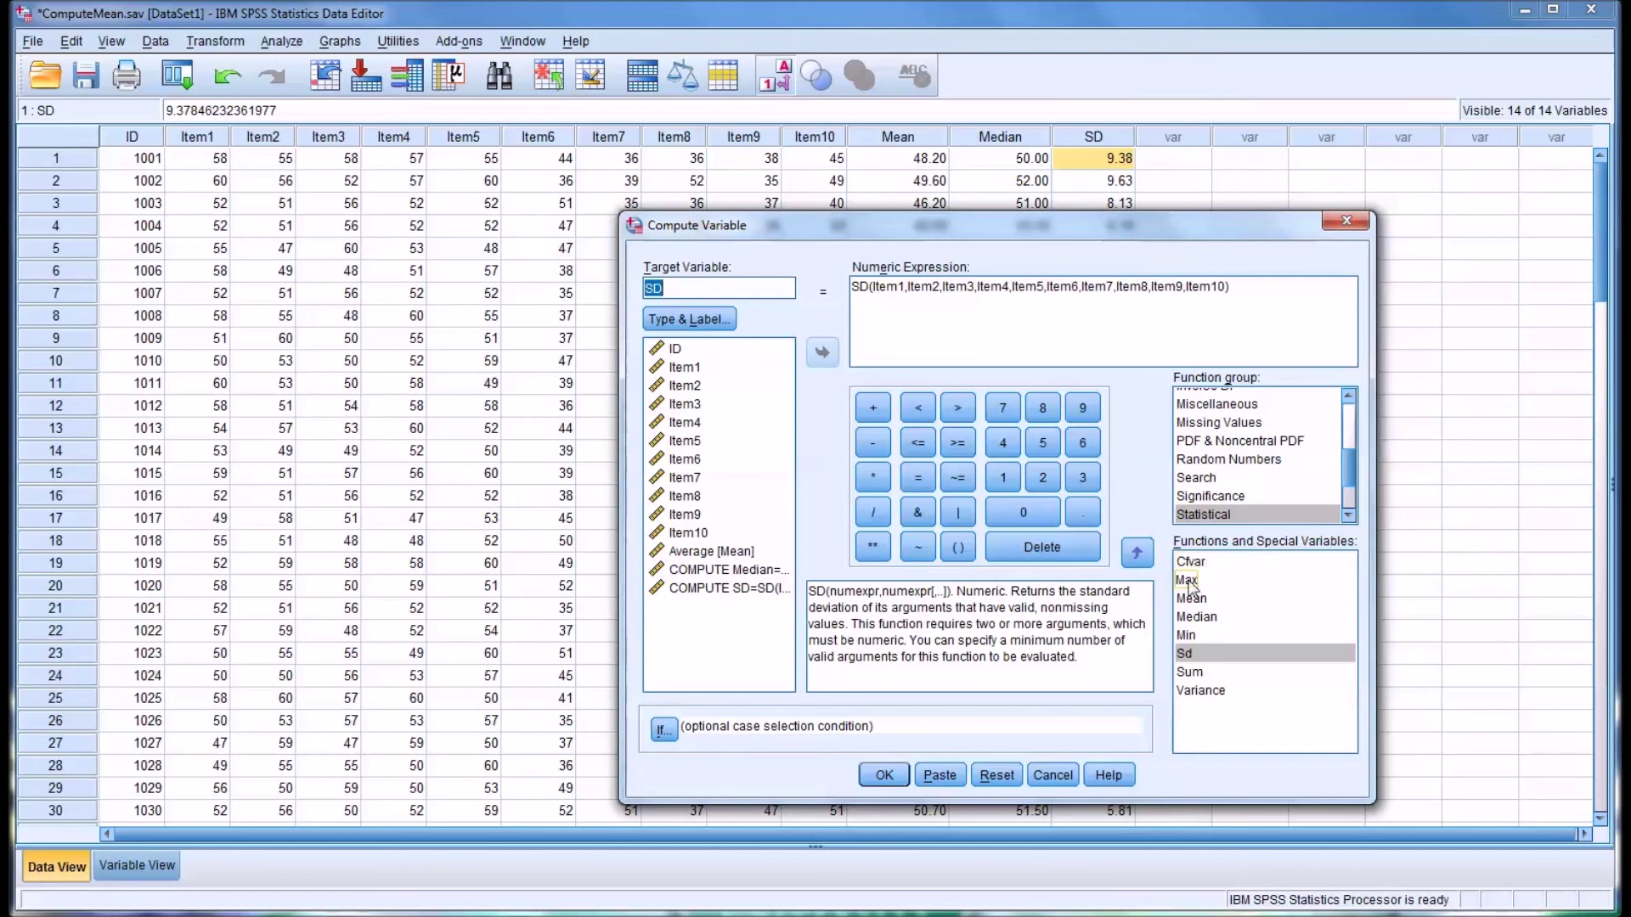
pyautogui.click(1191, 581)
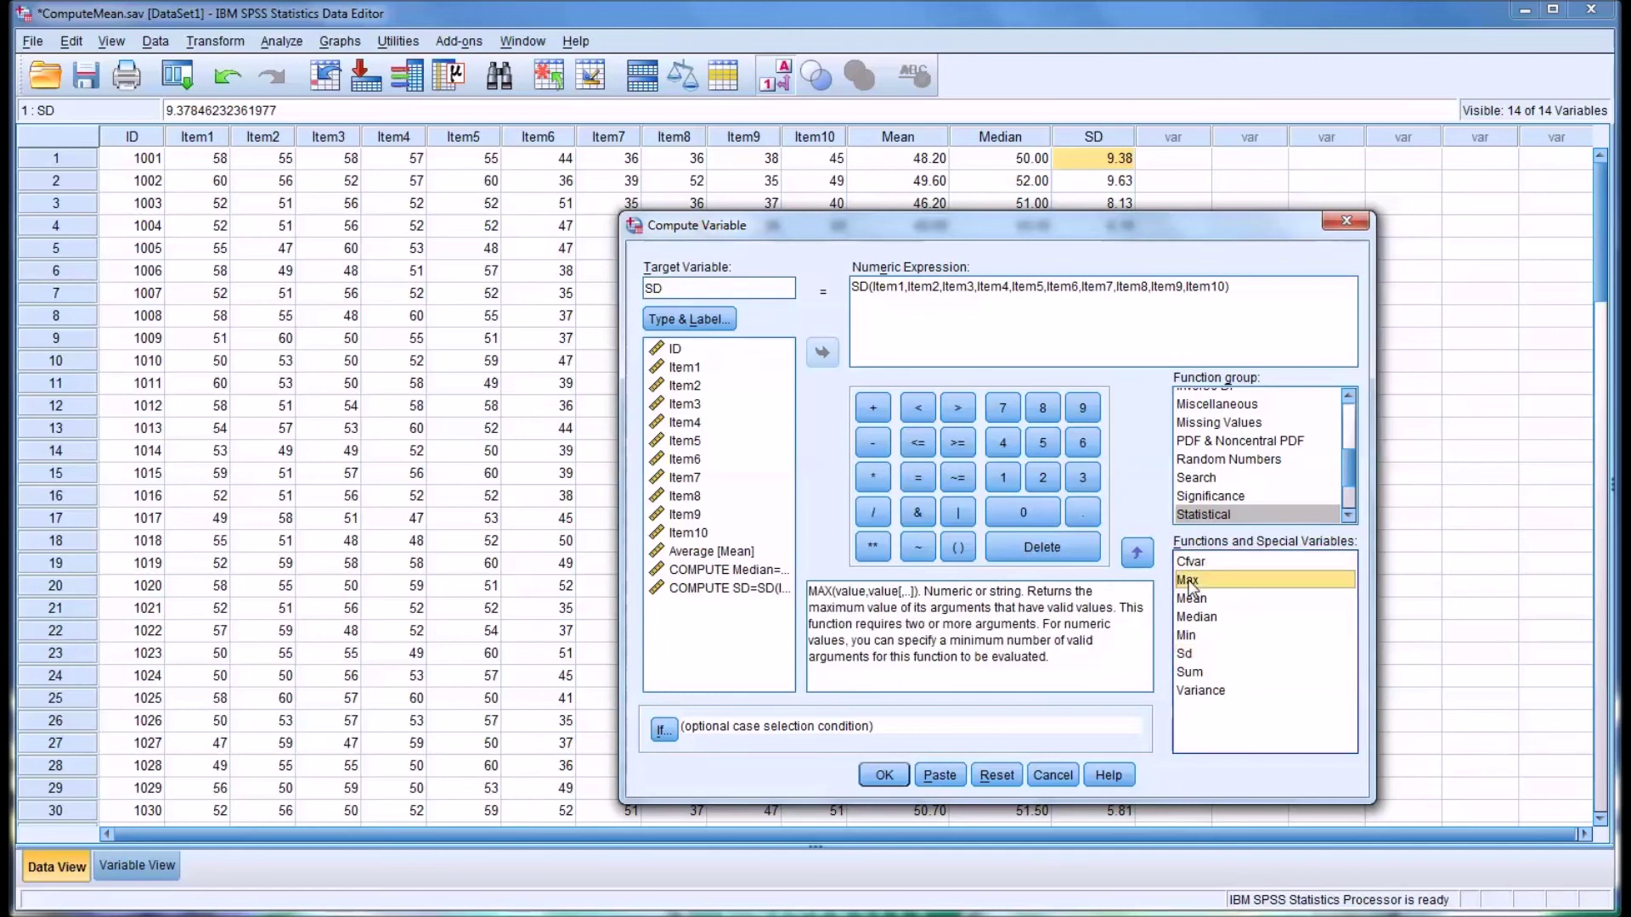
pyautogui.click(1187, 637)
pyautogui.click(1197, 692)
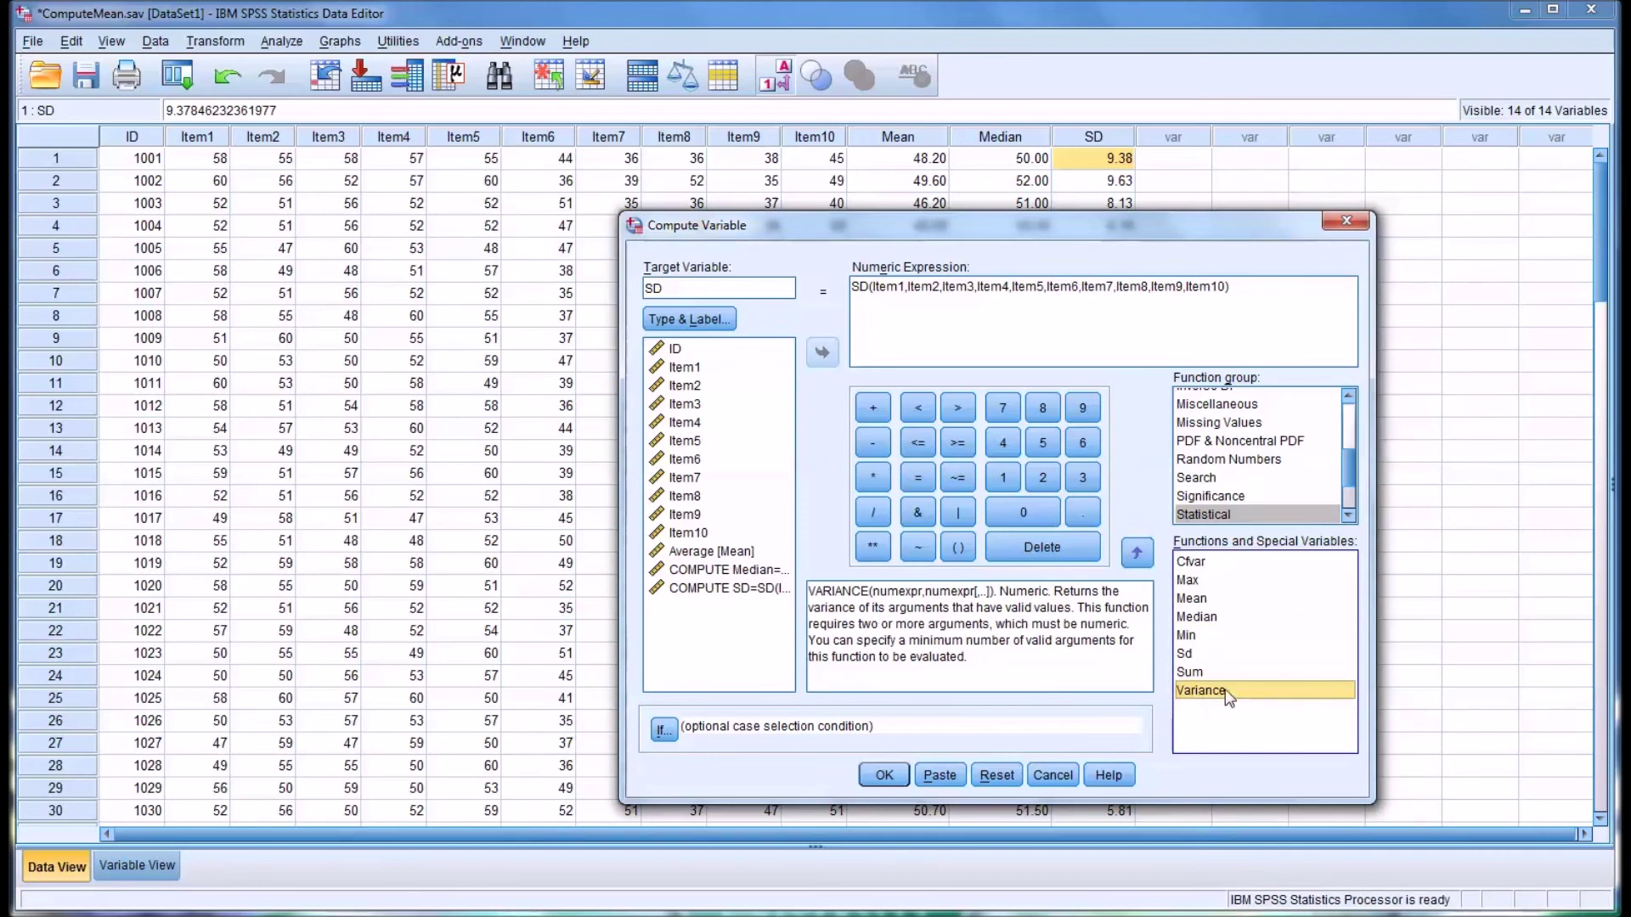
pyautogui.click(1206, 675)
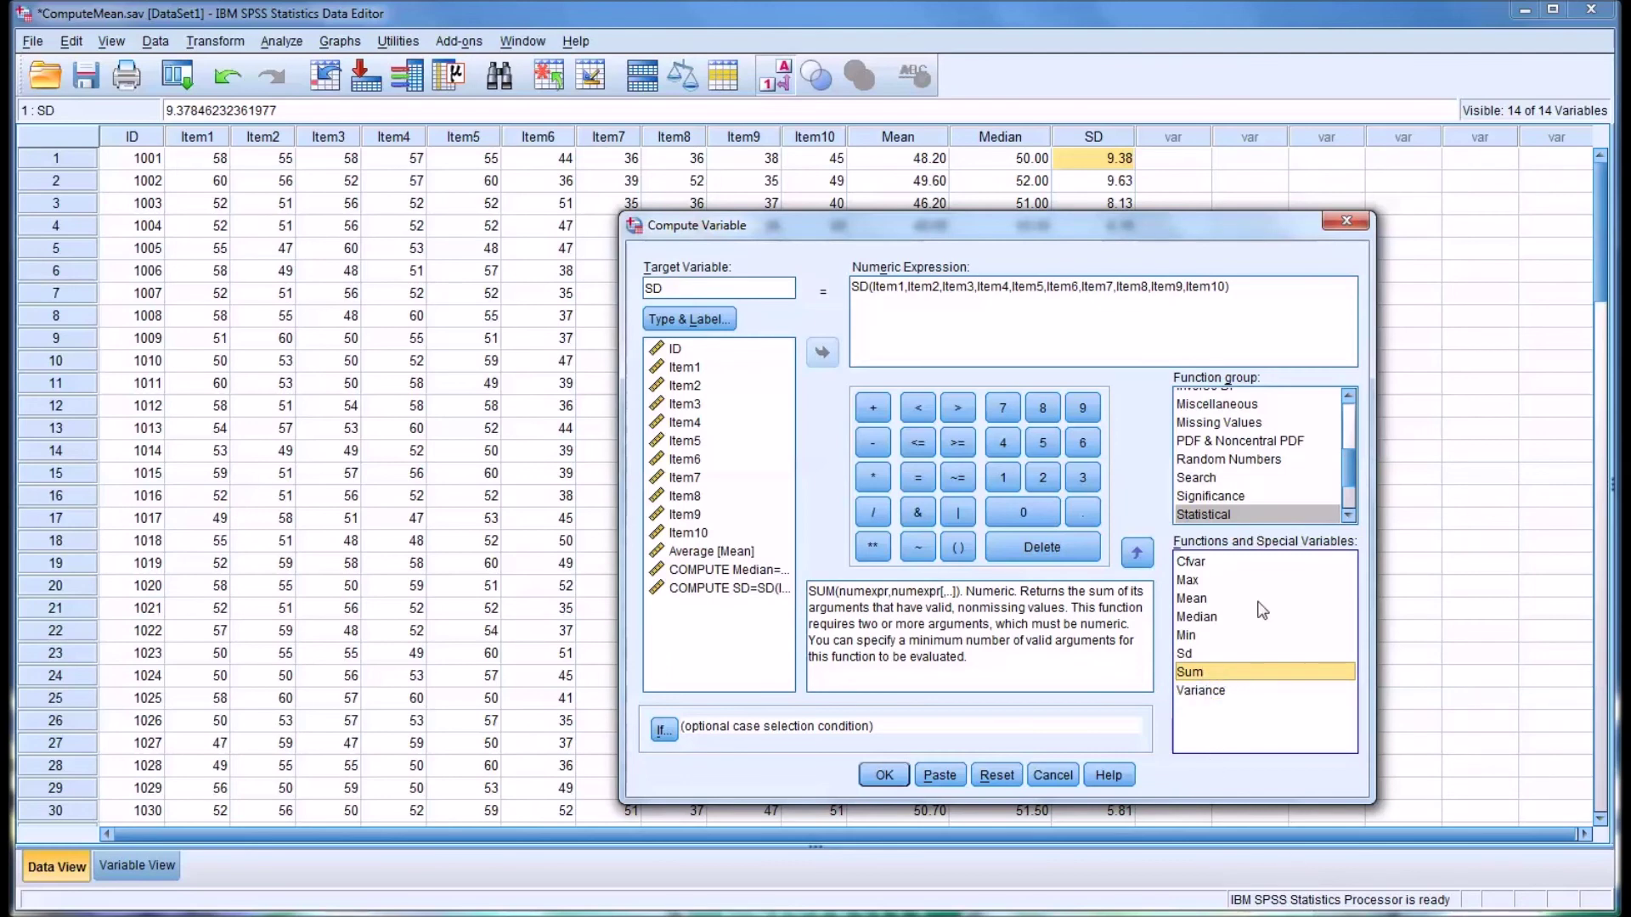
pyautogui.click(1203, 564)
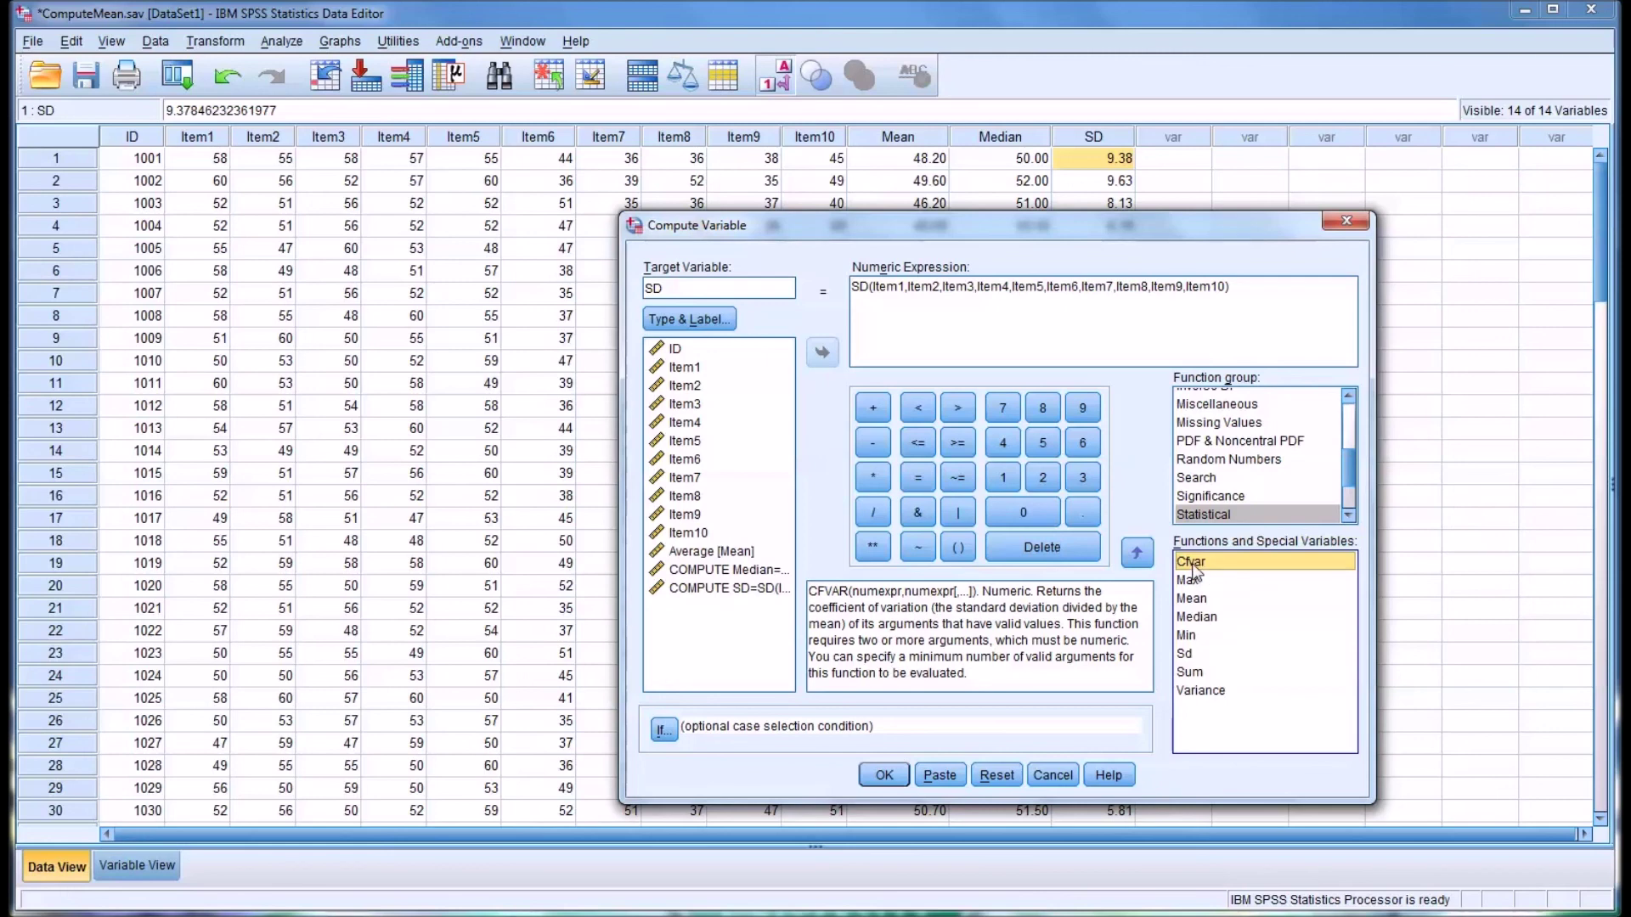
pyautogui.click(1190, 672)
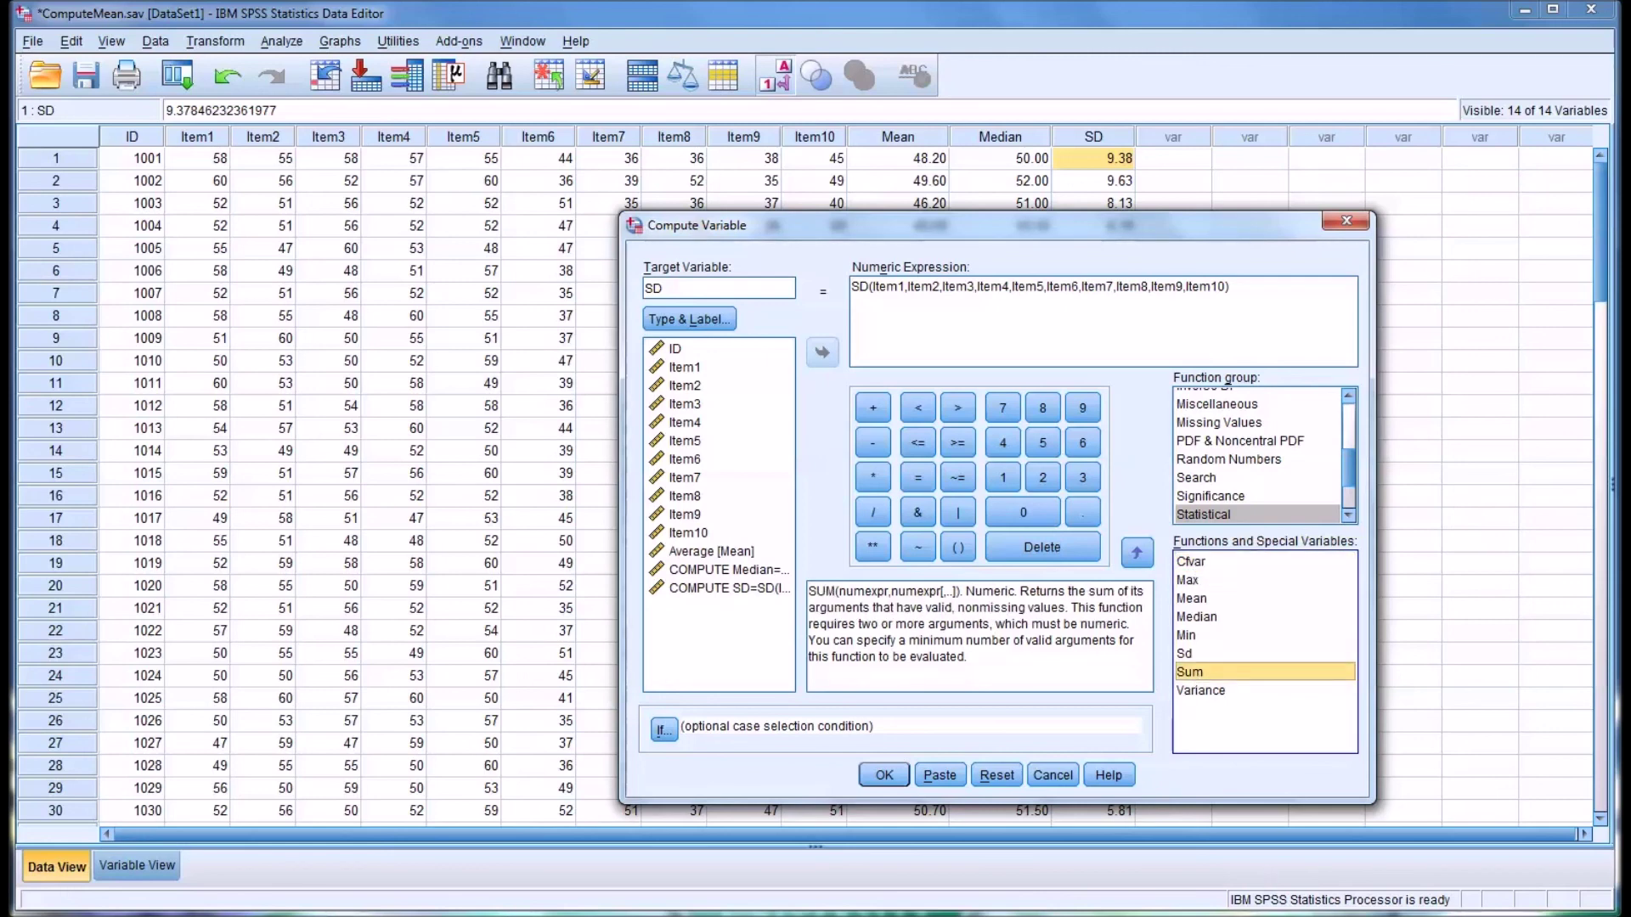